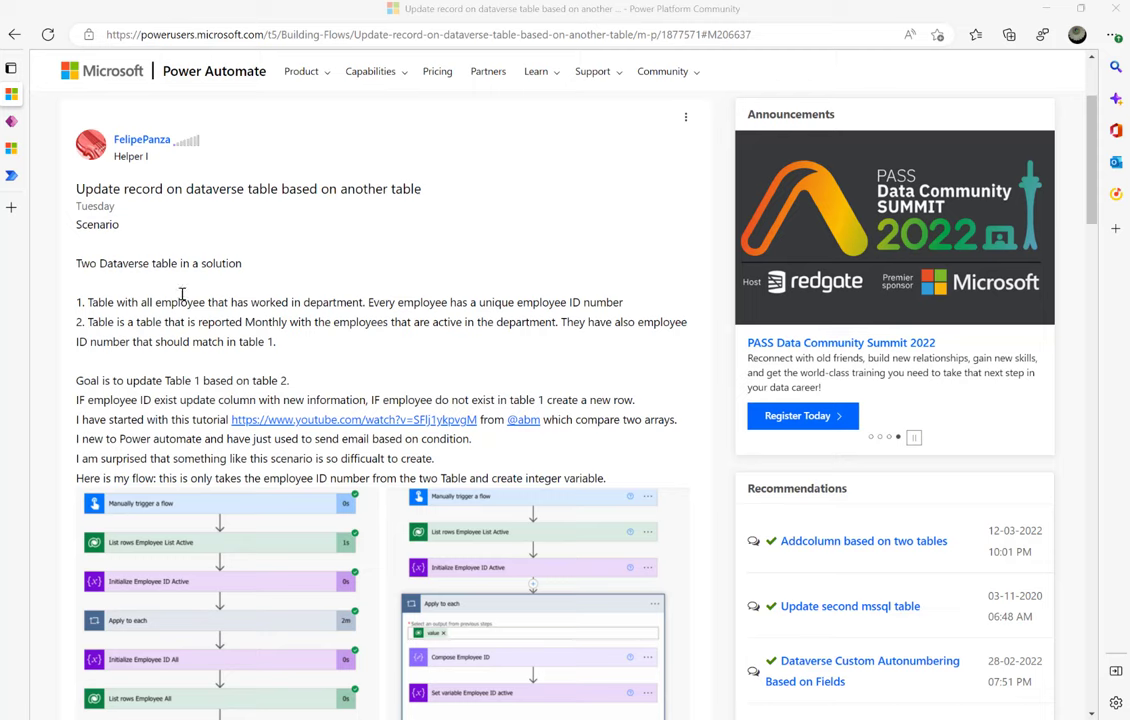
# - Read the forum post's description of the two Dataverse tables and its goal of updating table 1 from table 2
pyautogui.moveTo(155, 302); pyautogui.dragTo(265, 302)
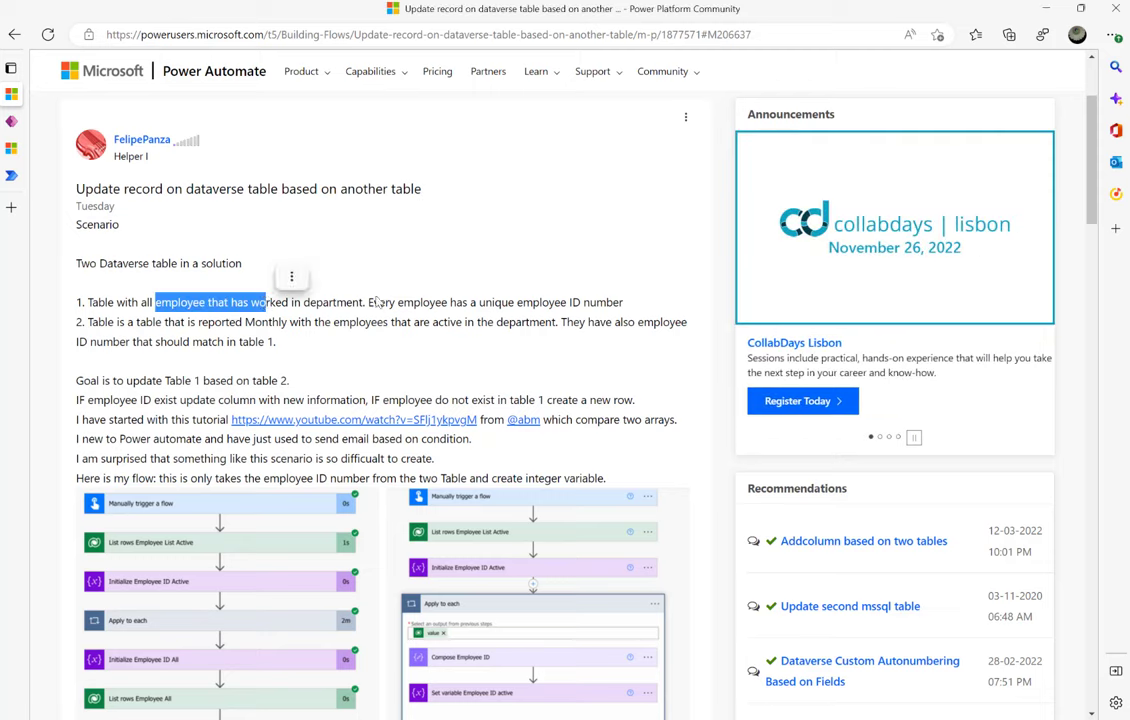
pyautogui.moveTo(471, 302); pyautogui.dragTo(641, 305)
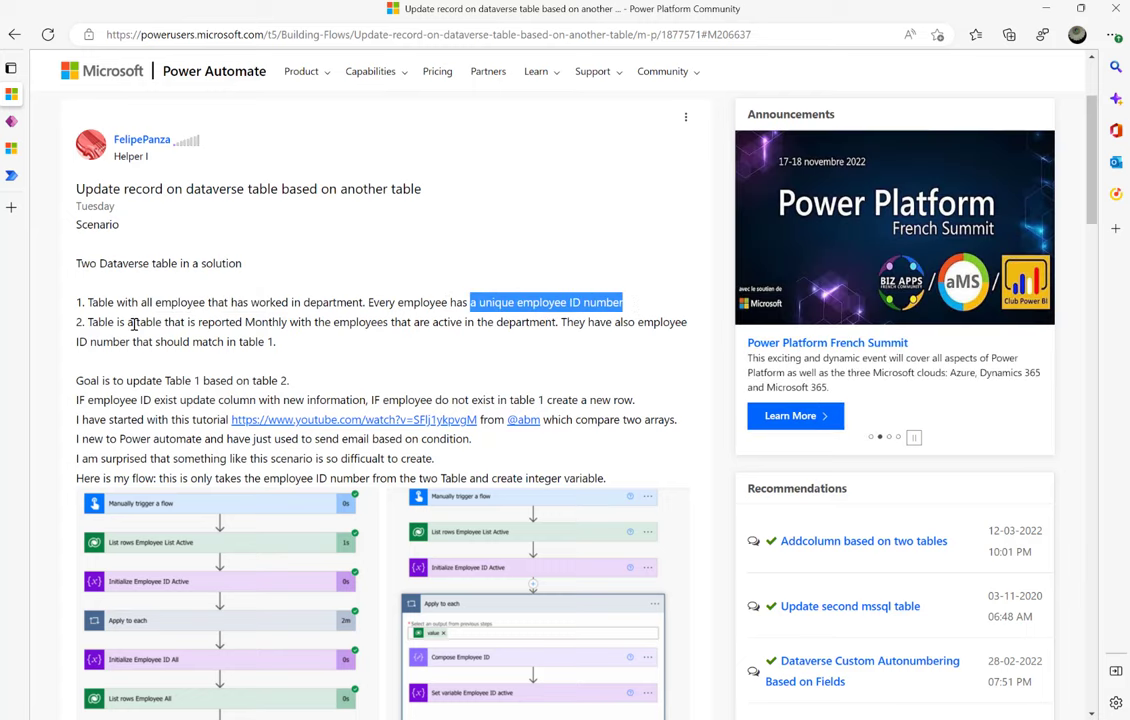
pyautogui.moveTo(198, 322); pyautogui.dragTo(371, 322)
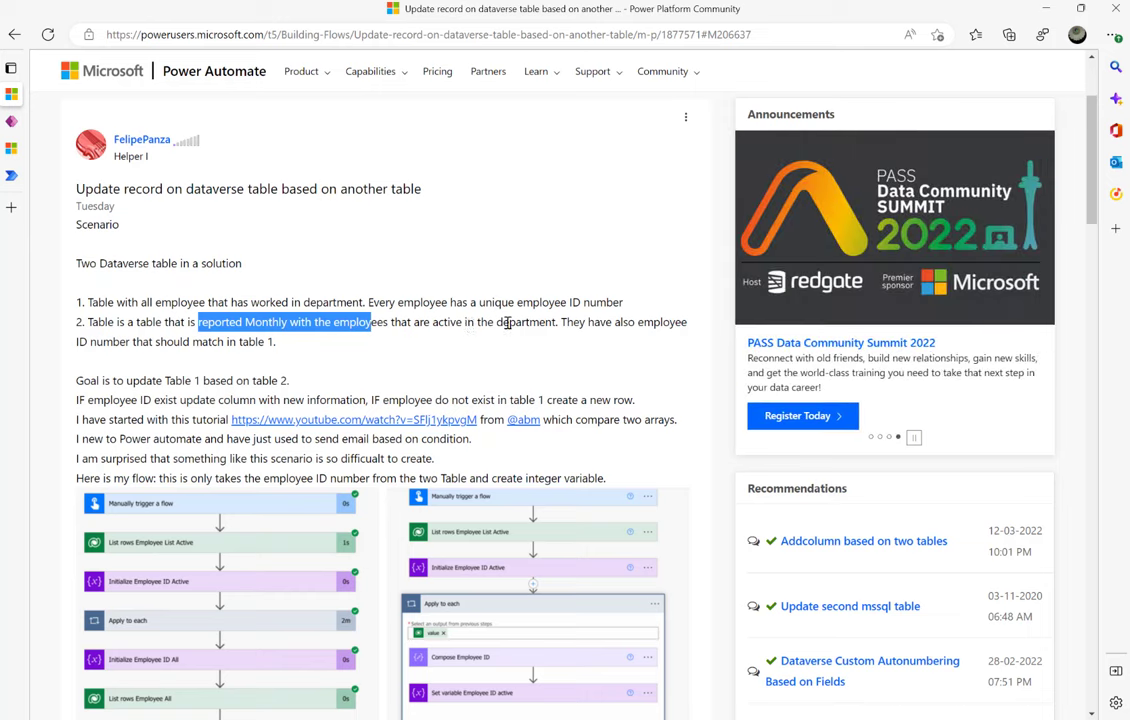
pyautogui.click(103, 384)
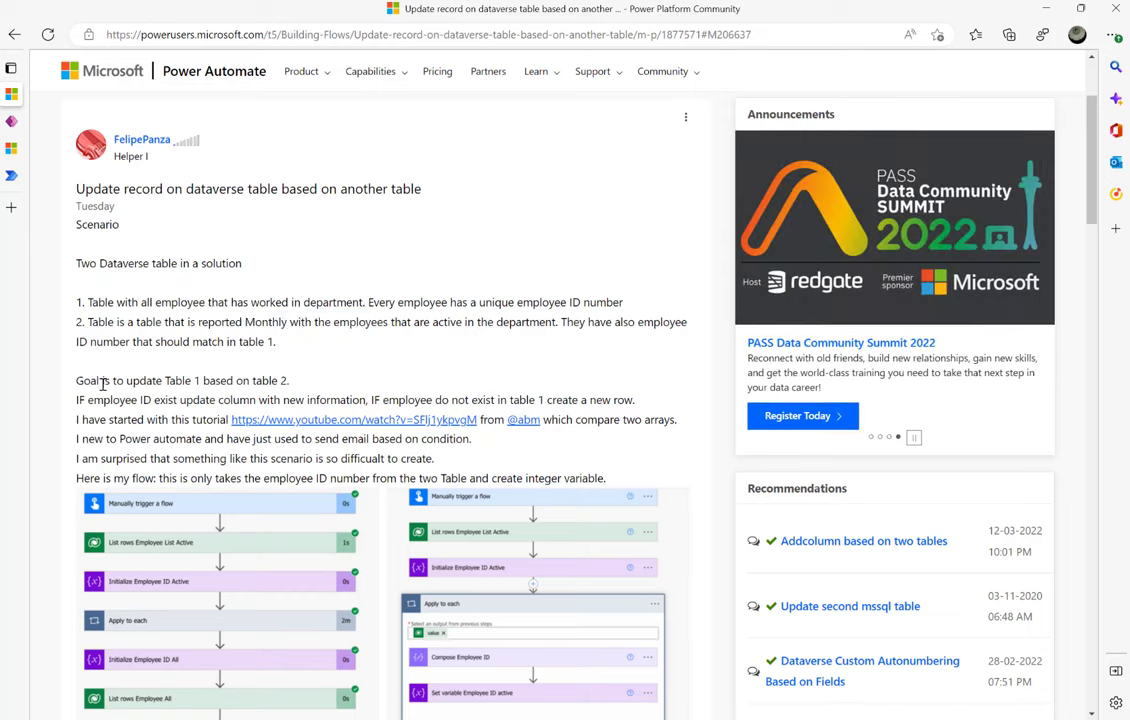
pyautogui.moveTo(128, 384); pyautogui.dragTo(186, 382)
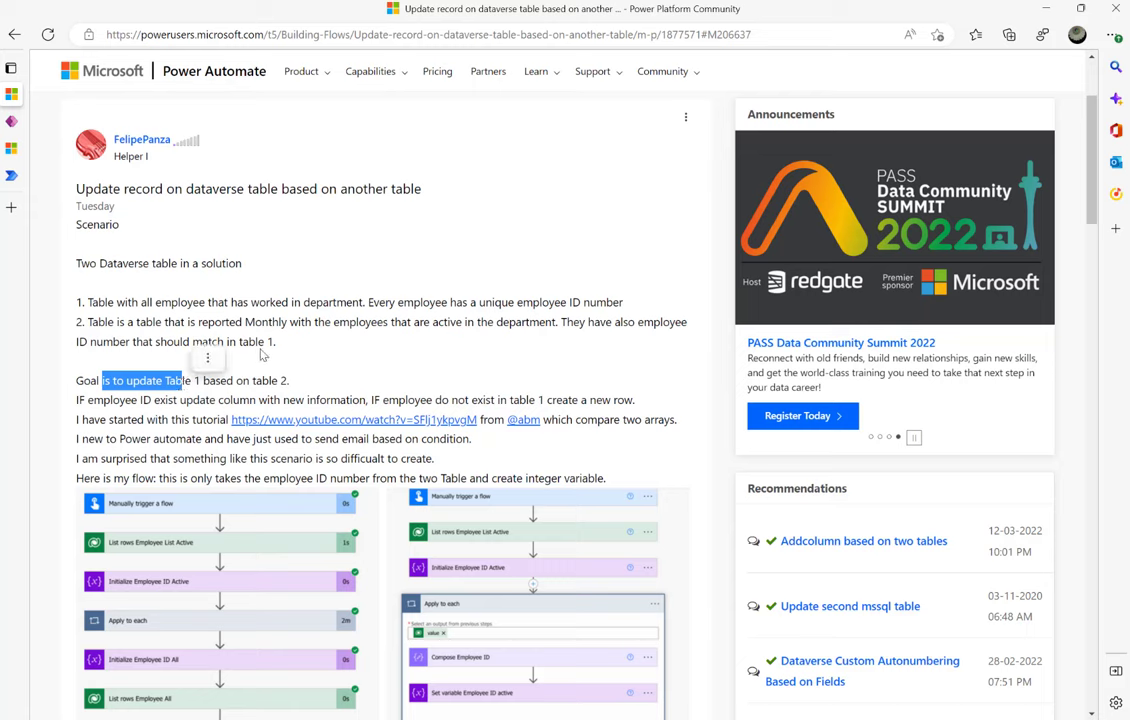
pyautogui.moveTo(268, 322); pyautogui.dragTo(369, 325)
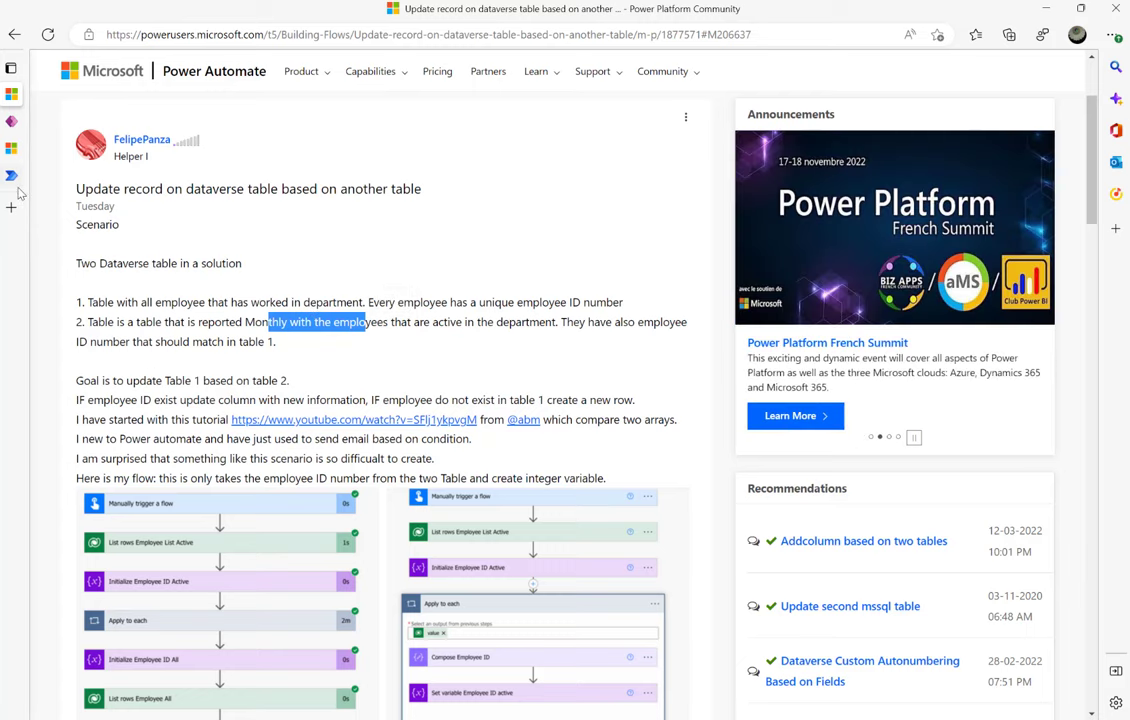
# - Switch to the Demo Employee app and compare the records in the Employees and Monthly Employee Reports tables
pyautogui.moveTo(17, 170)
pyautogui.click(70, 150)
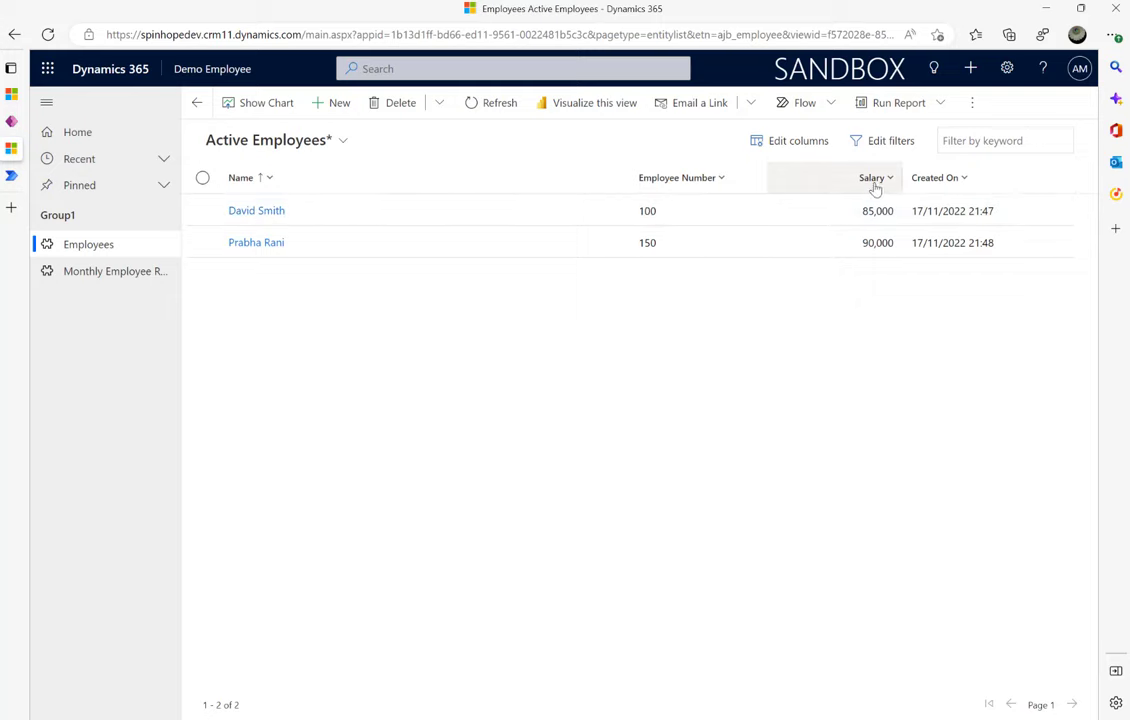
pyautogui.click(111, 272)
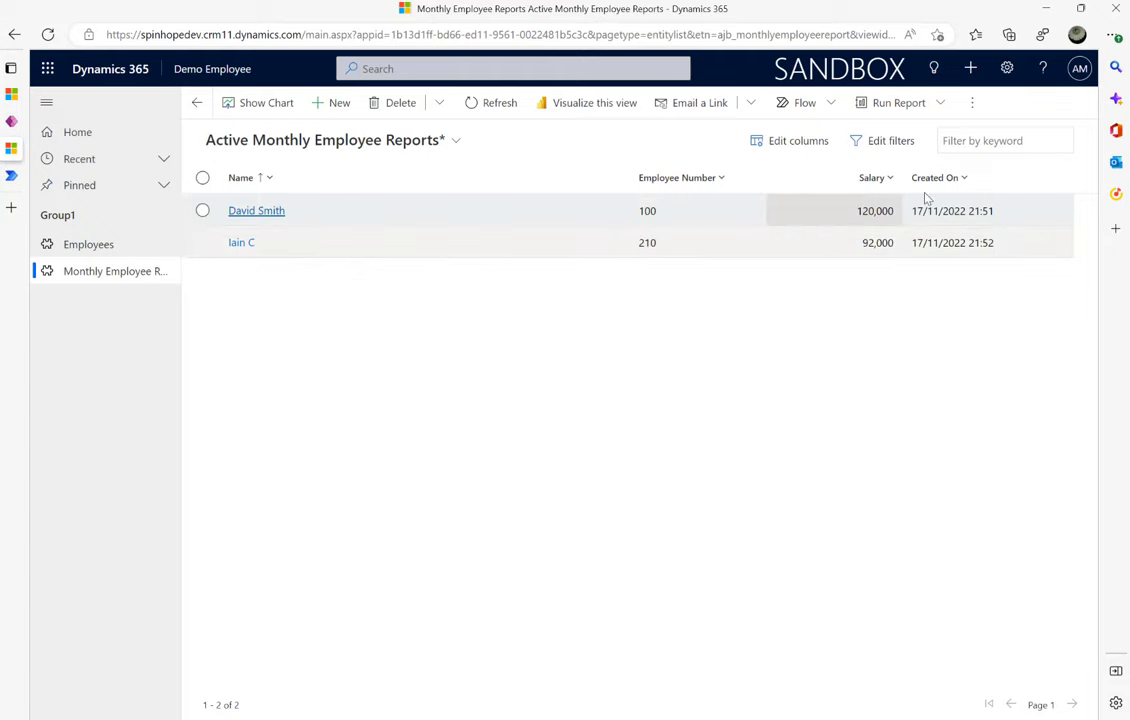
pyautogui.click(101, 246)
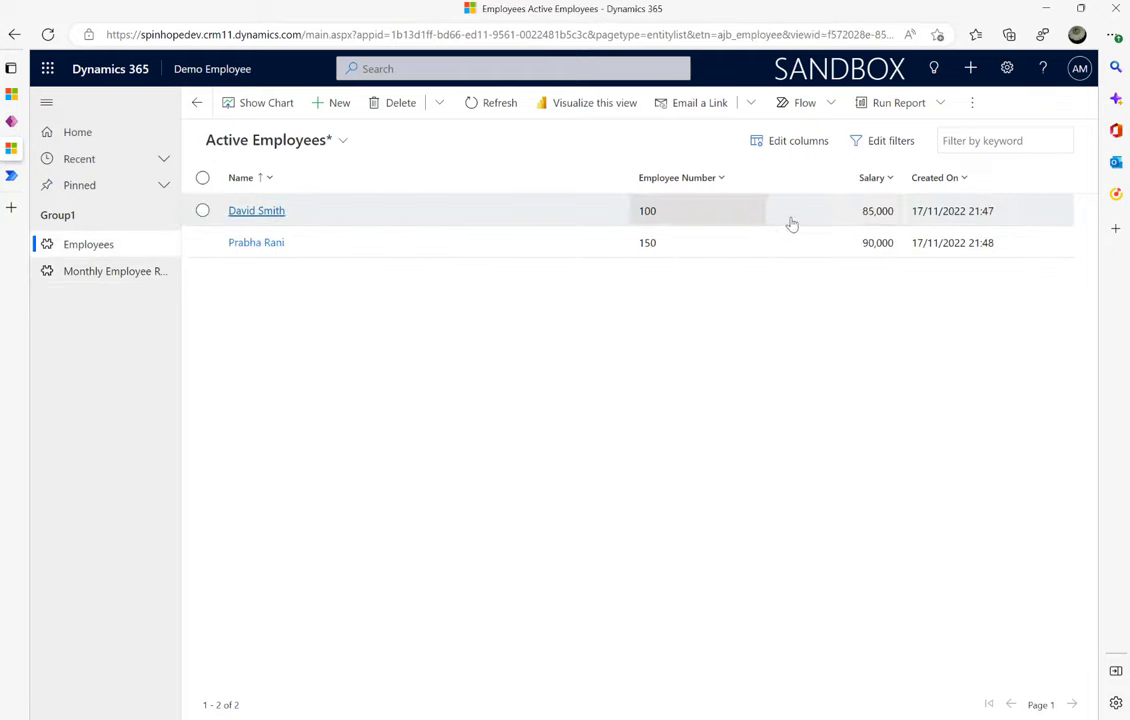
pyautogui.click(108, 272)
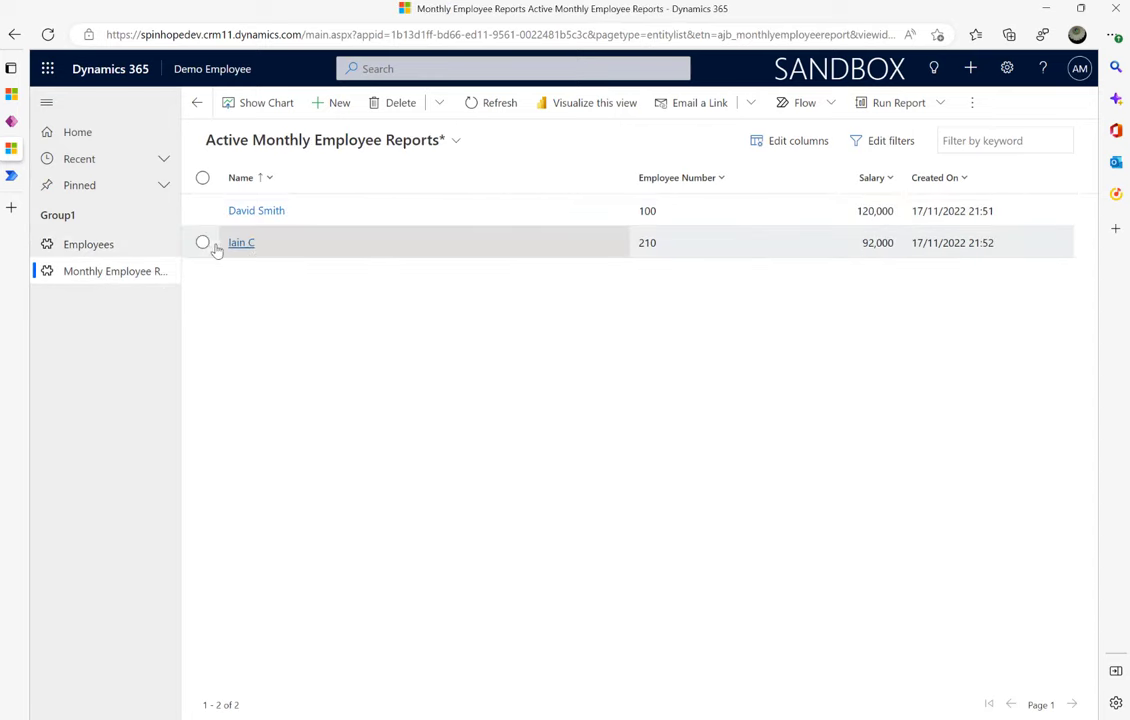
pyautogui.click(101, 245)
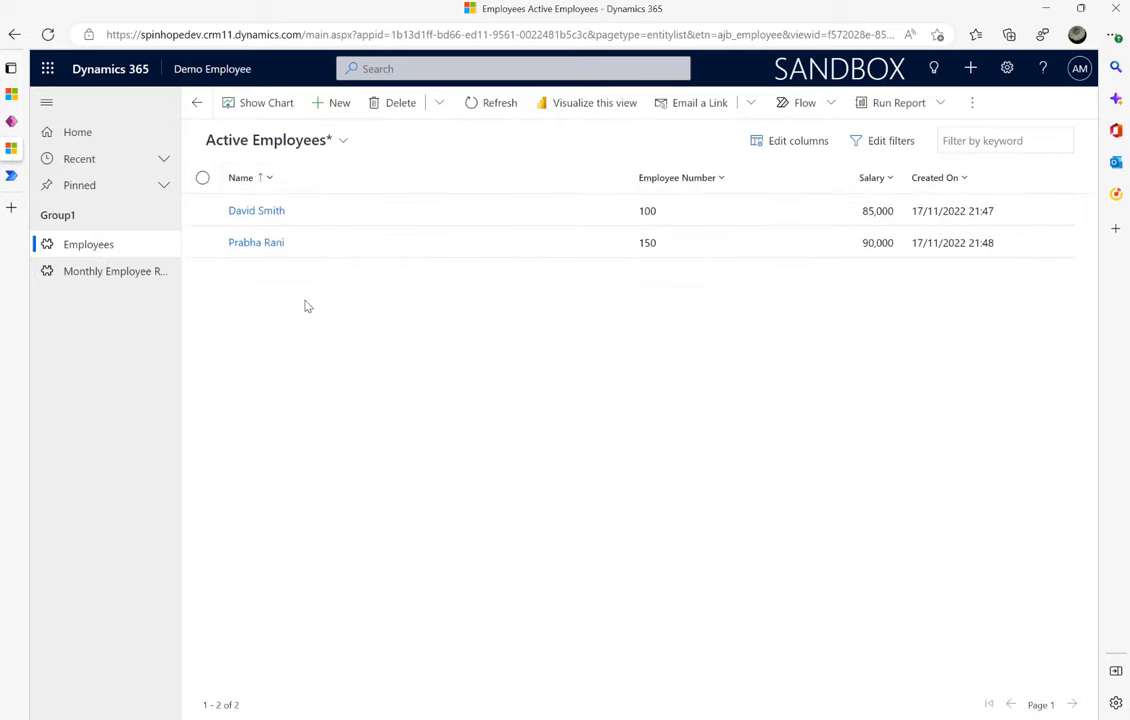
# - Switch to the Update Master Employee Records flow in Power Automate and give it the Manually trigger a flow trigger
pyautogui.click(80, 174)
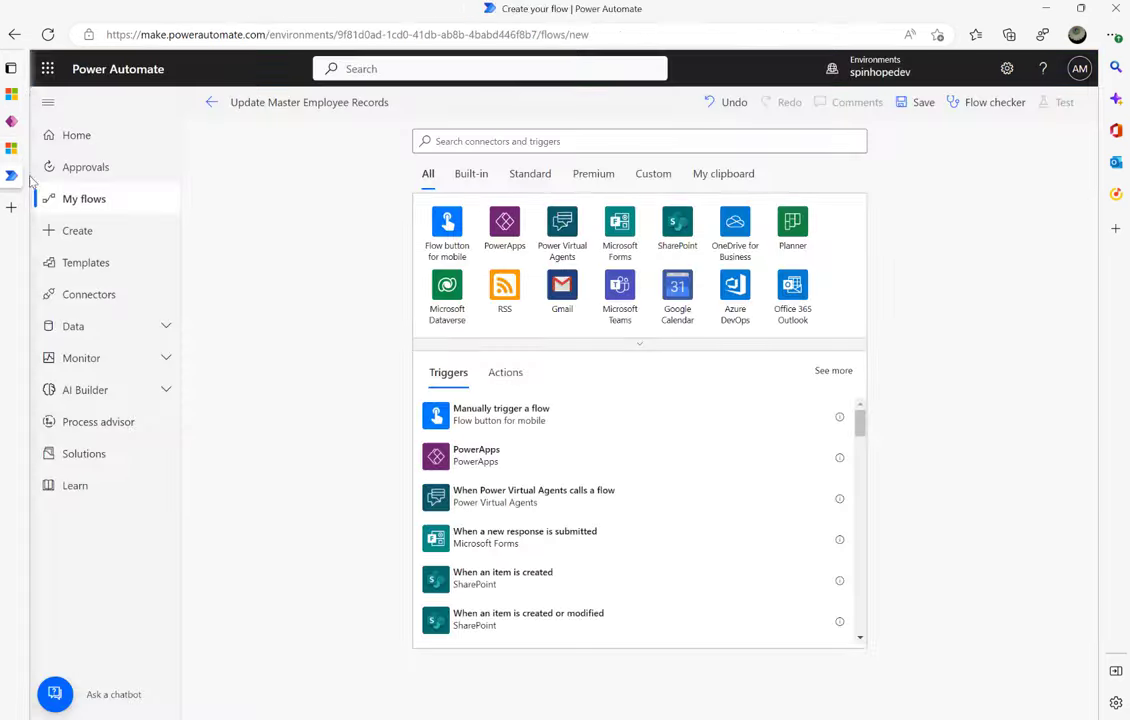
pyautogui.click(462, 141)
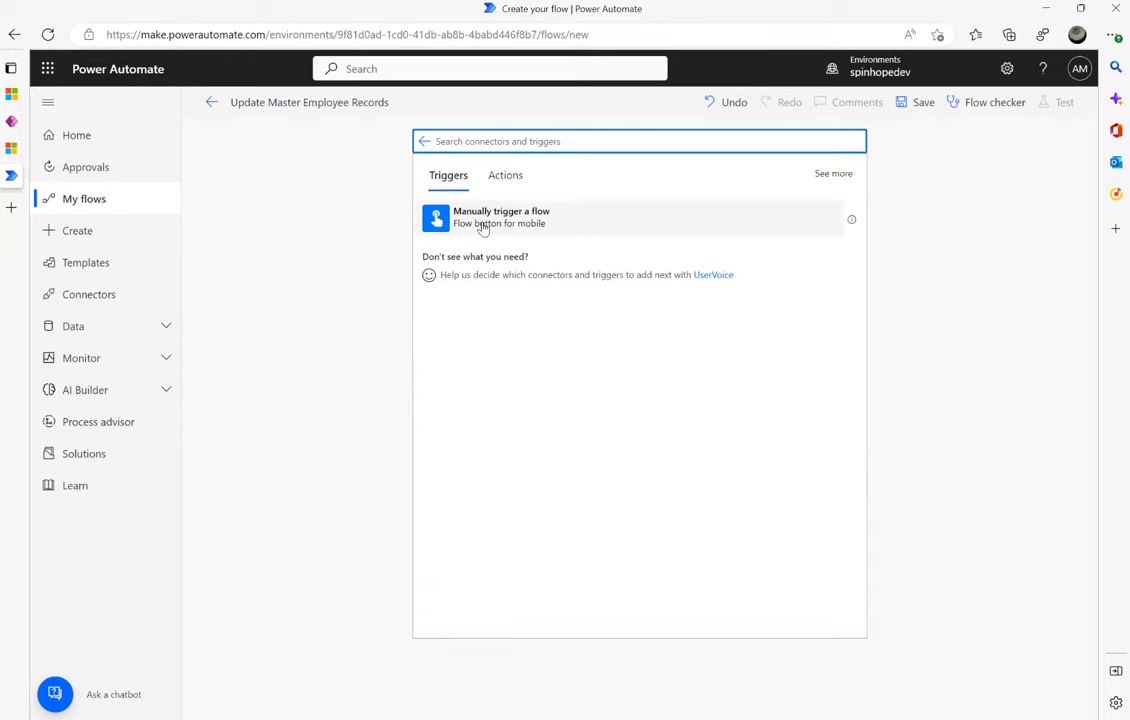
pyautogui.click(480, 222)
# - Add a Microsoft Dataverse List rows action after the trigger and set its table to Monthly Employee Reports
pyautogui.click(582, 264)
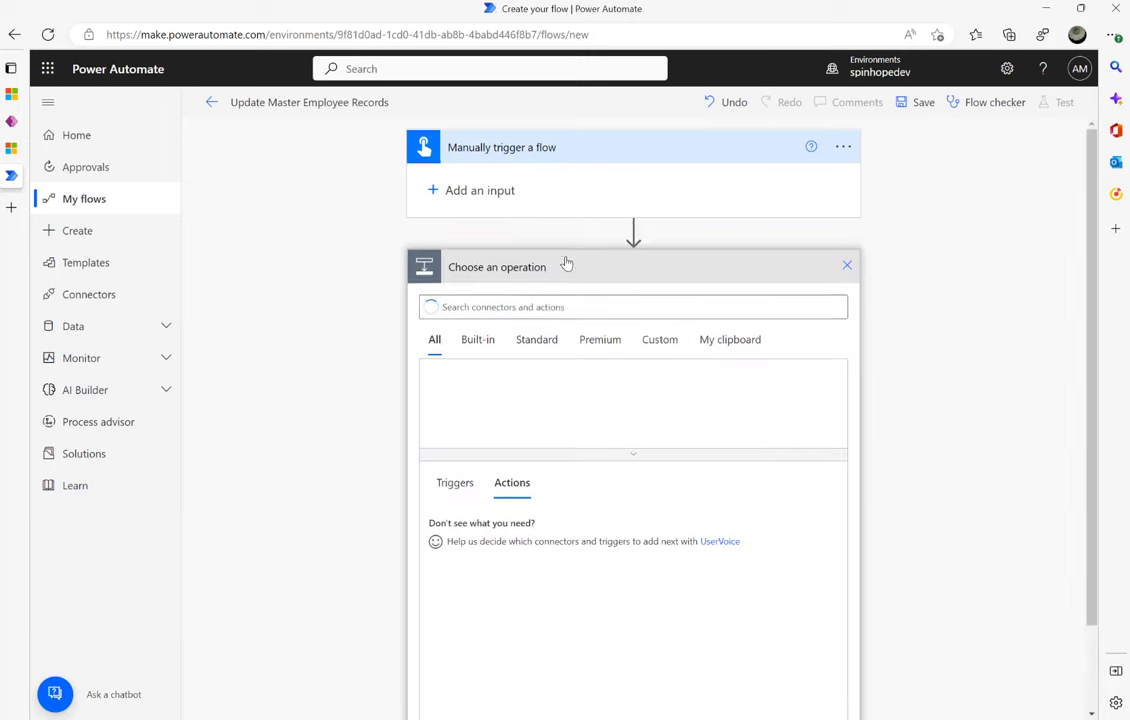
pyautogui.click(799, 335)
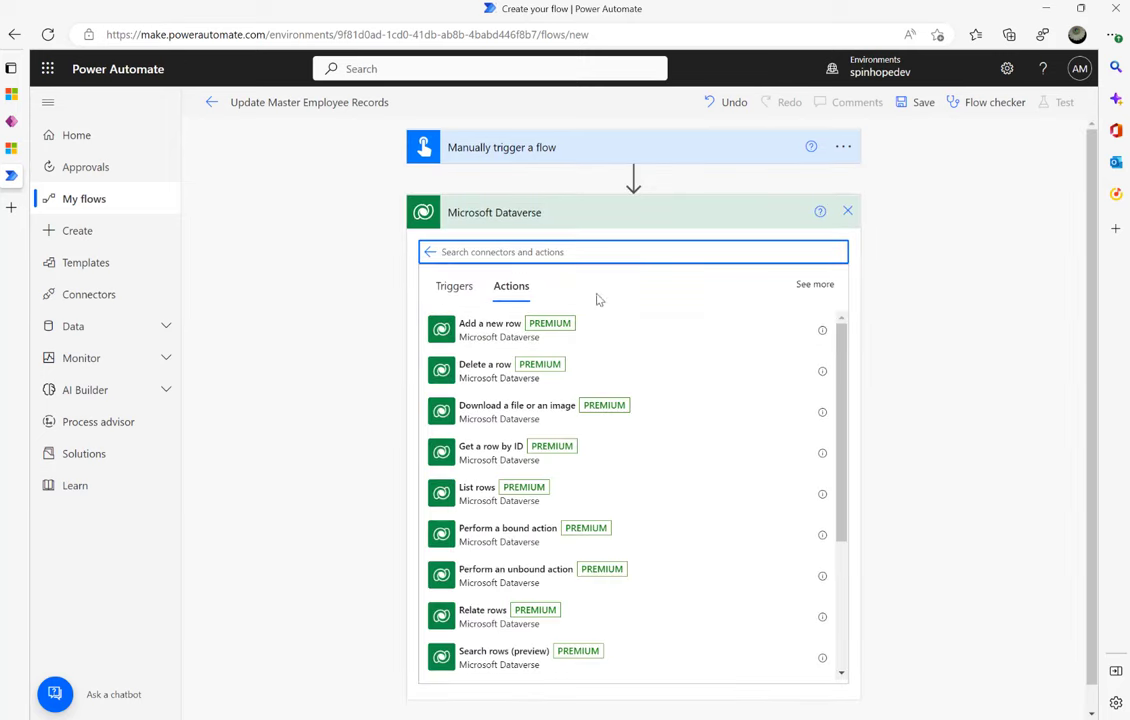
pyautogui.click(480, 500)
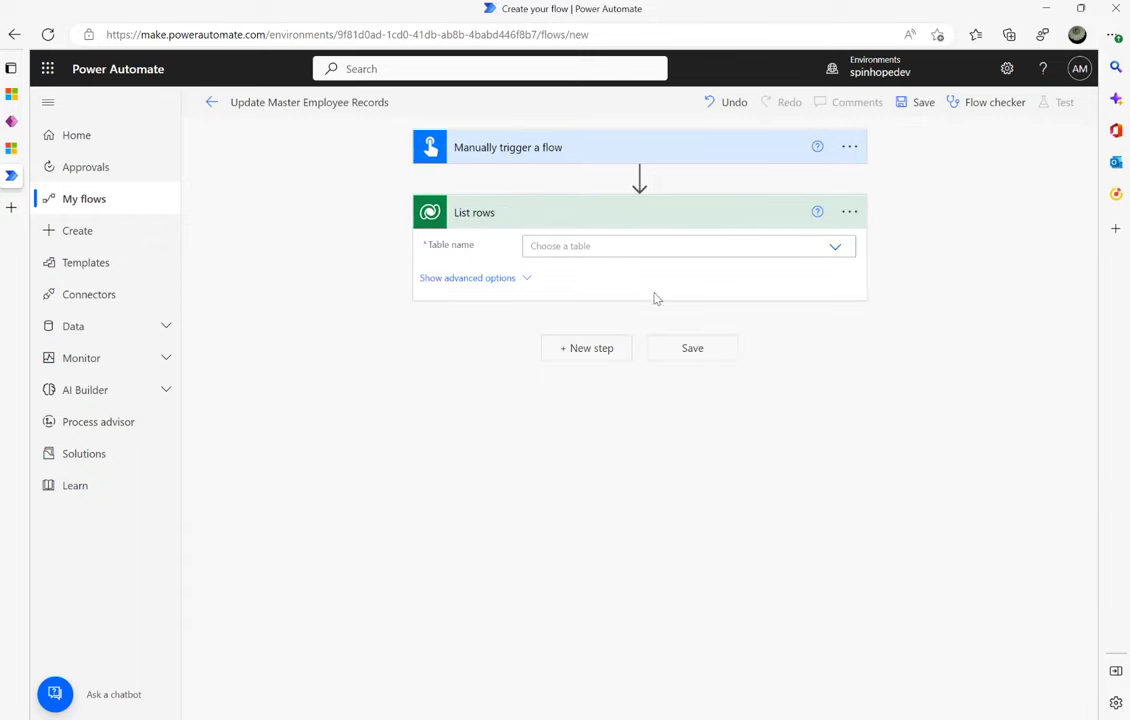
pyautogui.click(623, 245)
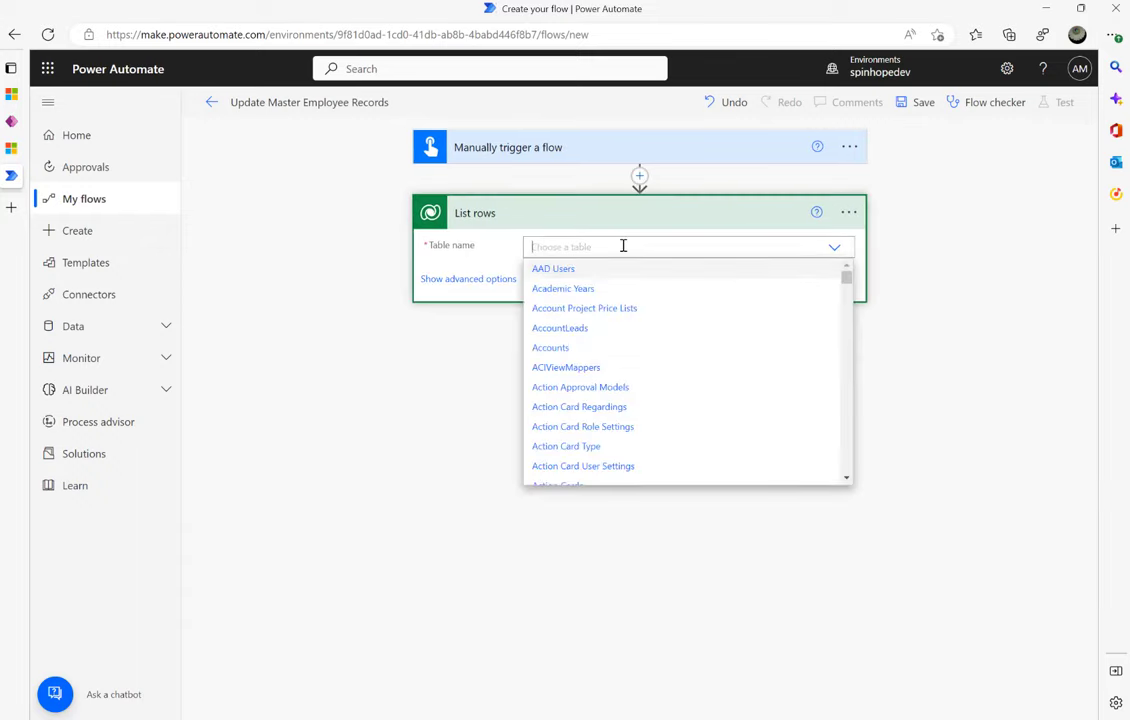
pyautogui.write('t')
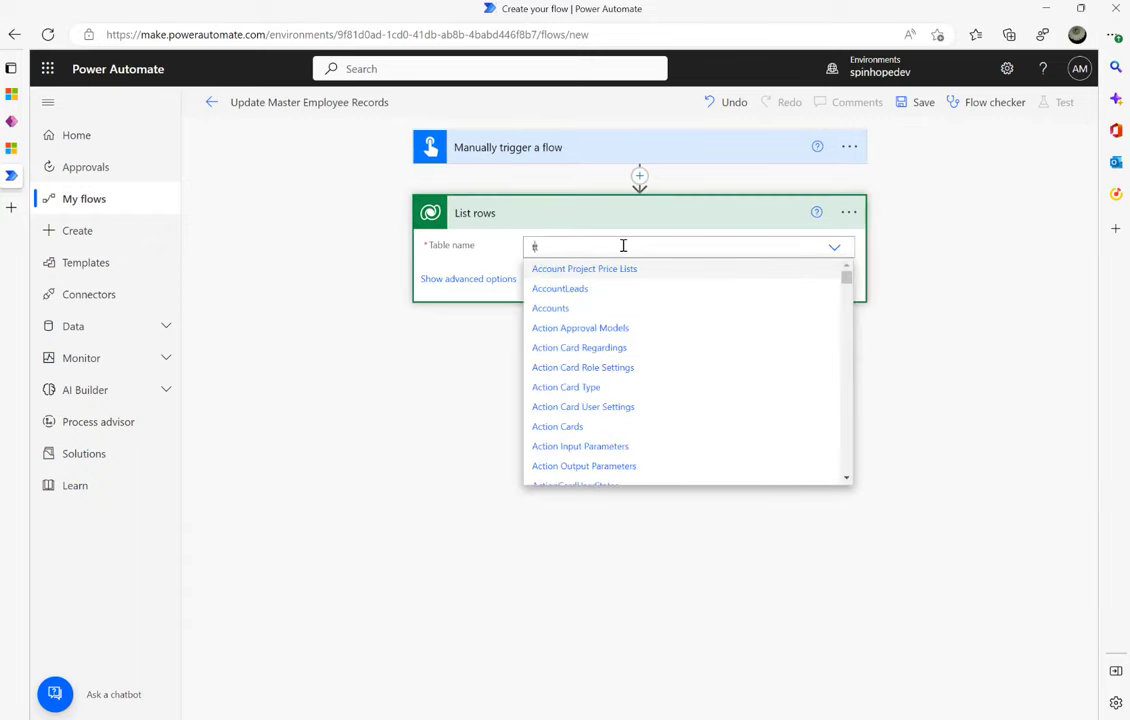
pyautogui.press('BackSpace')
pyautogui.write('mont')
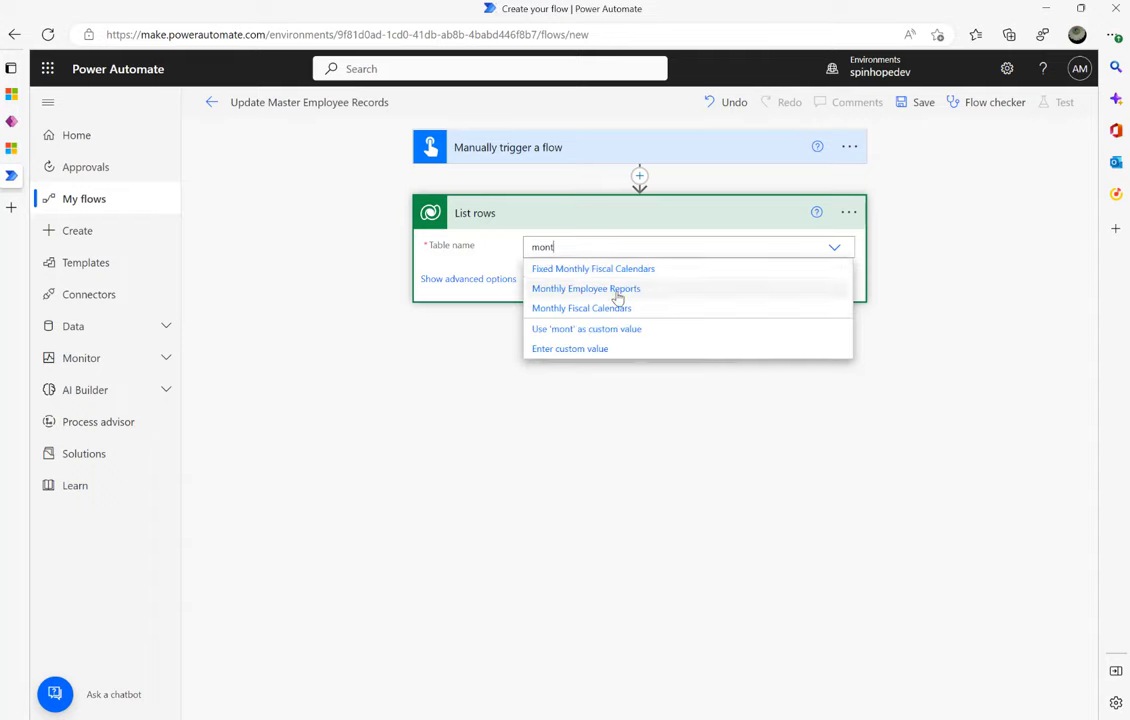
pyautogui.click(615, 290)
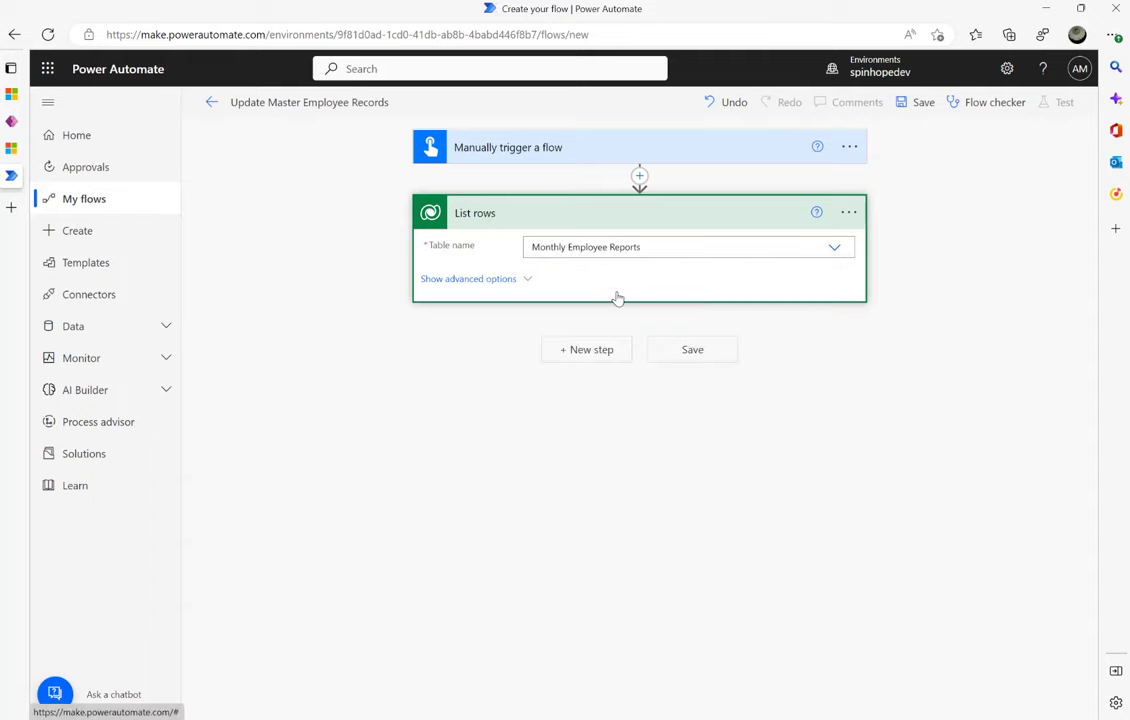
# - Expand the advanced options of List rows, start a new step below it, and examine the Row count and Skip token options
pyautogui.click(502, 288)
pyautogui.click(585, 214)
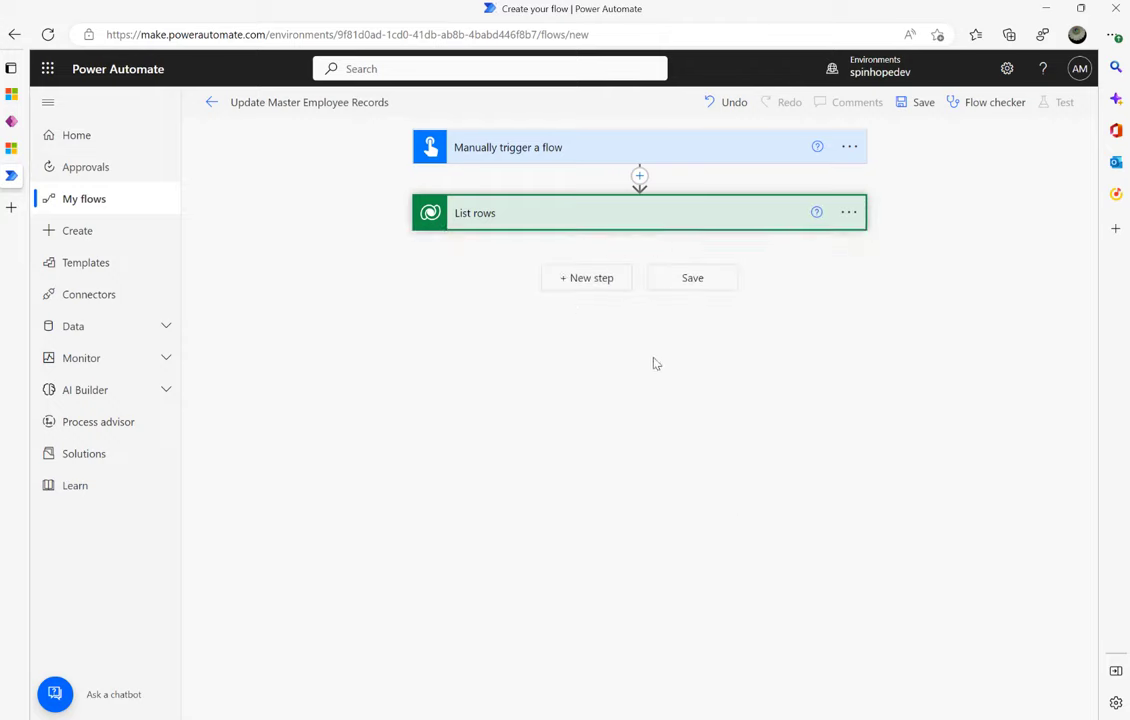
pyautogui.click(585, 276)
pyautogui.click(600, 213)
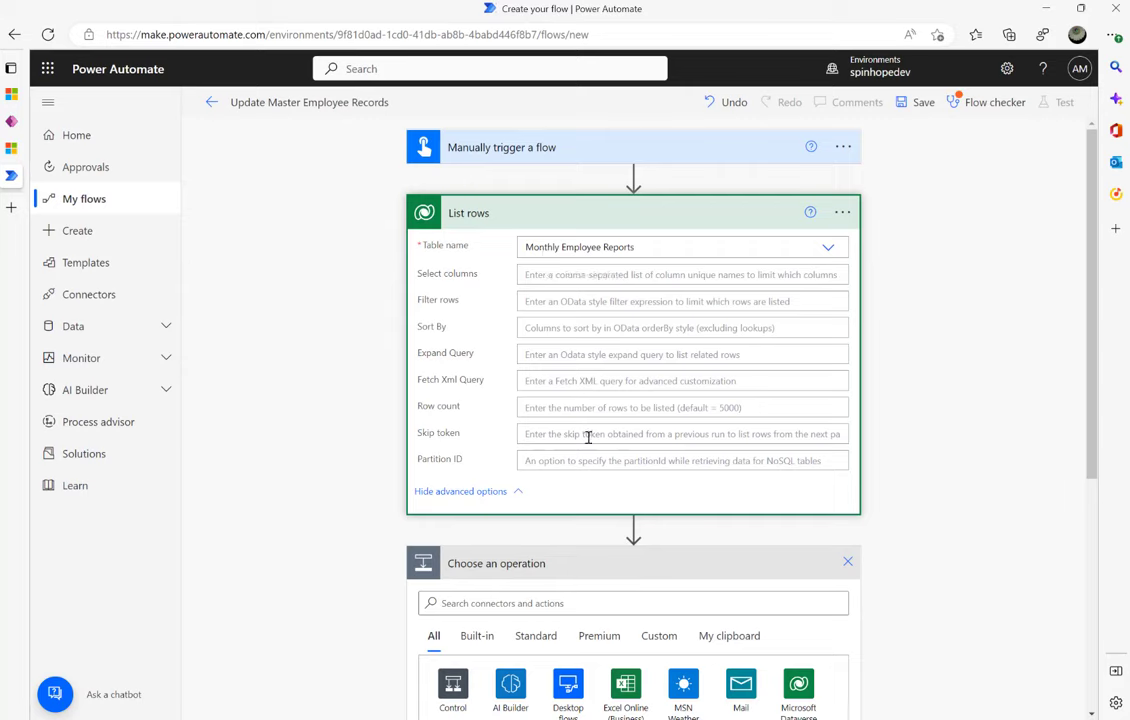
pyautogui.click(527, 407)
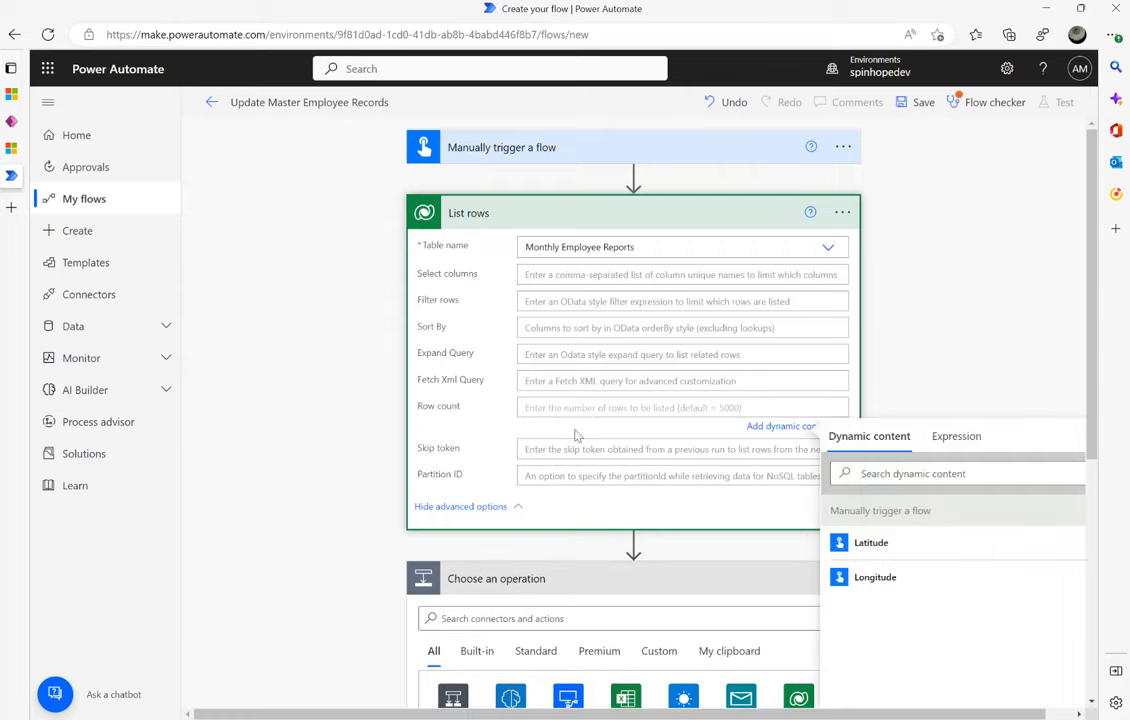
pyautogui.click(556, 447)
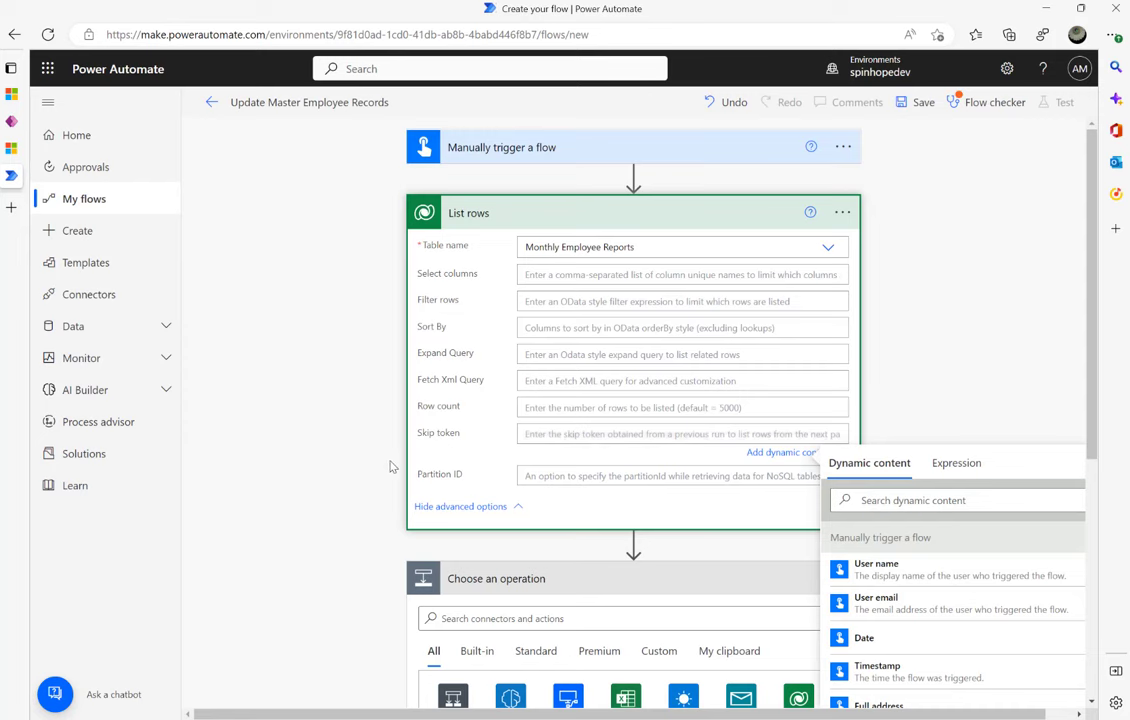
pyautogui.click(348, 413)
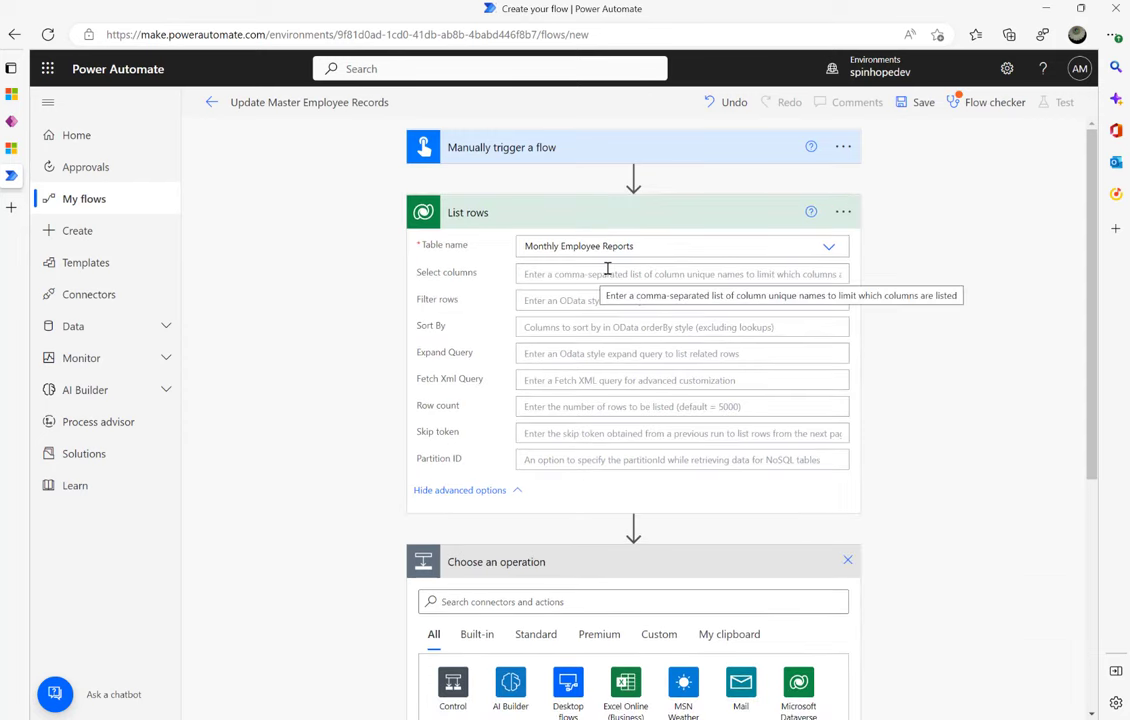
# - Add a Compose action after List rows with the dynamic value Employee Number as its input
pyautogui.click(510, 601)
pyautogui.write('compose')
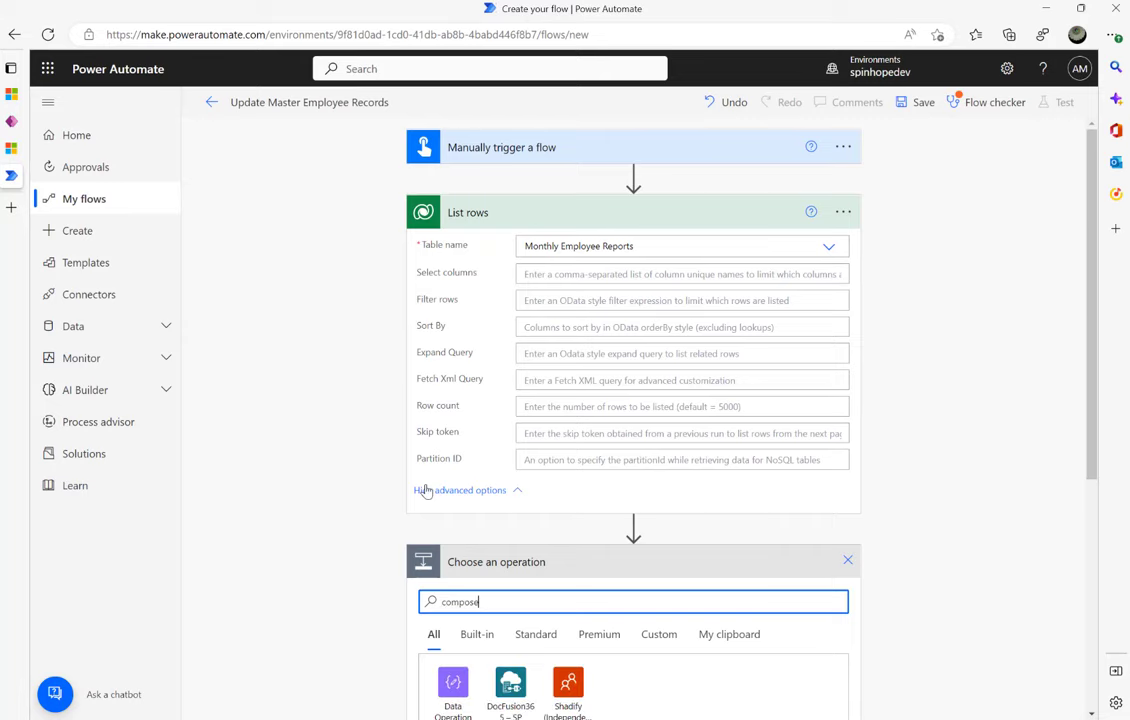
pyautogui.scroll(-3, 425, 490)
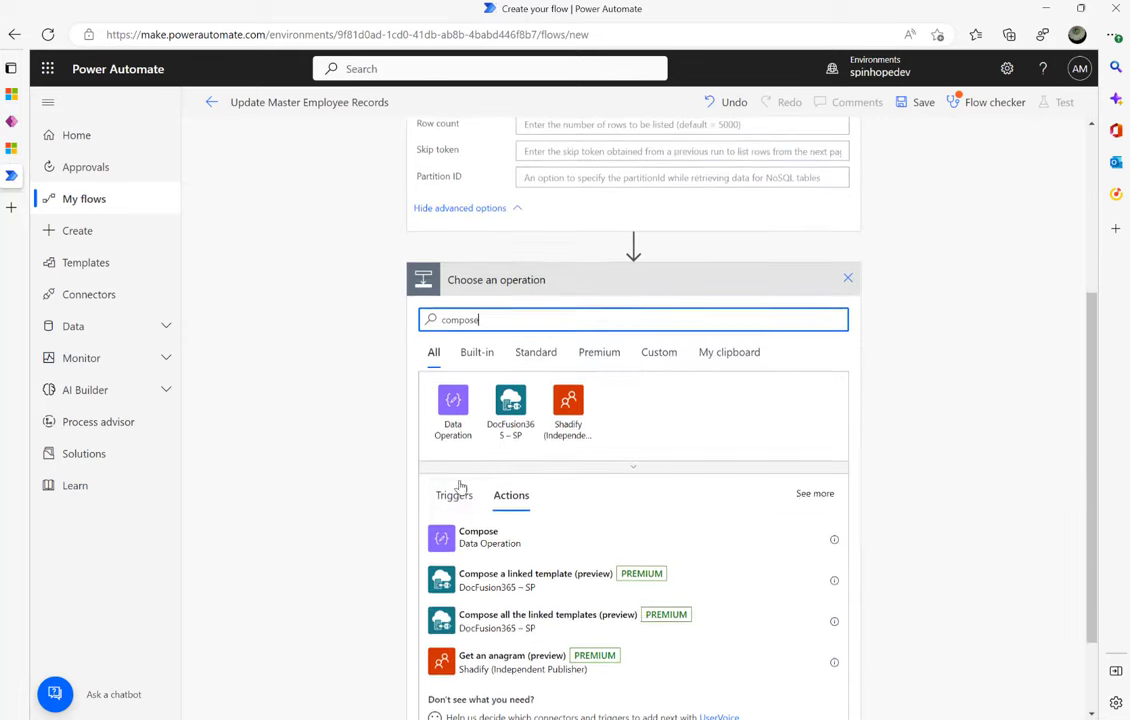
pyautogui.click(490, 536)
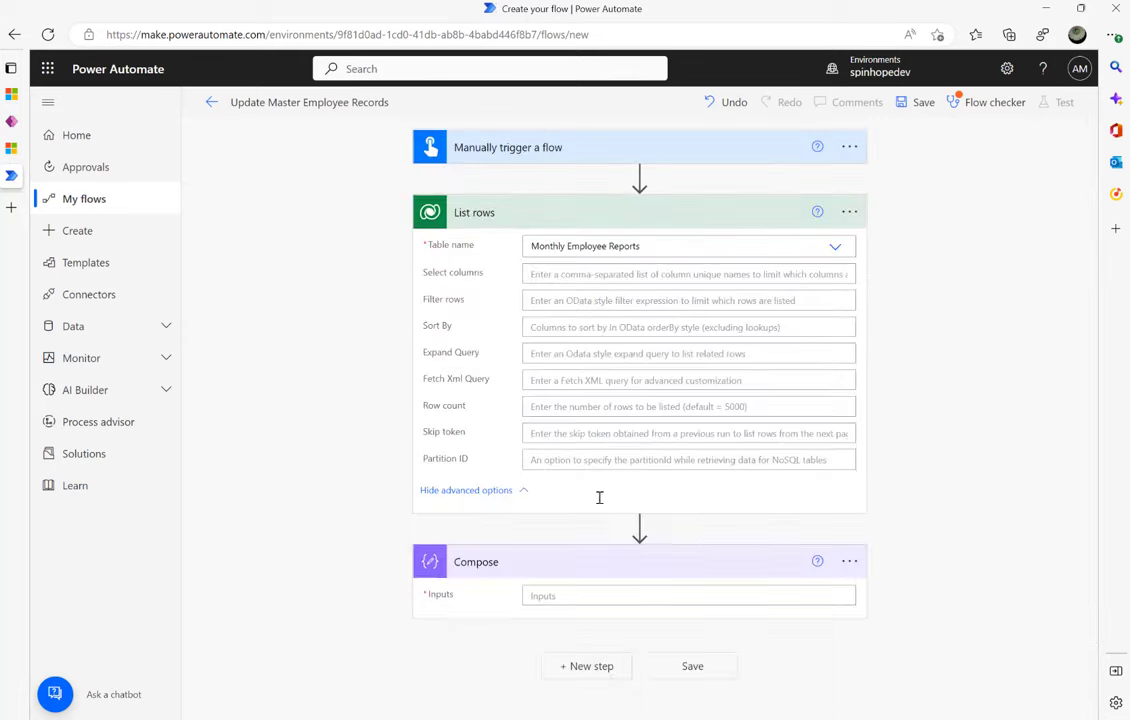
pyautogui.click(560, 595)
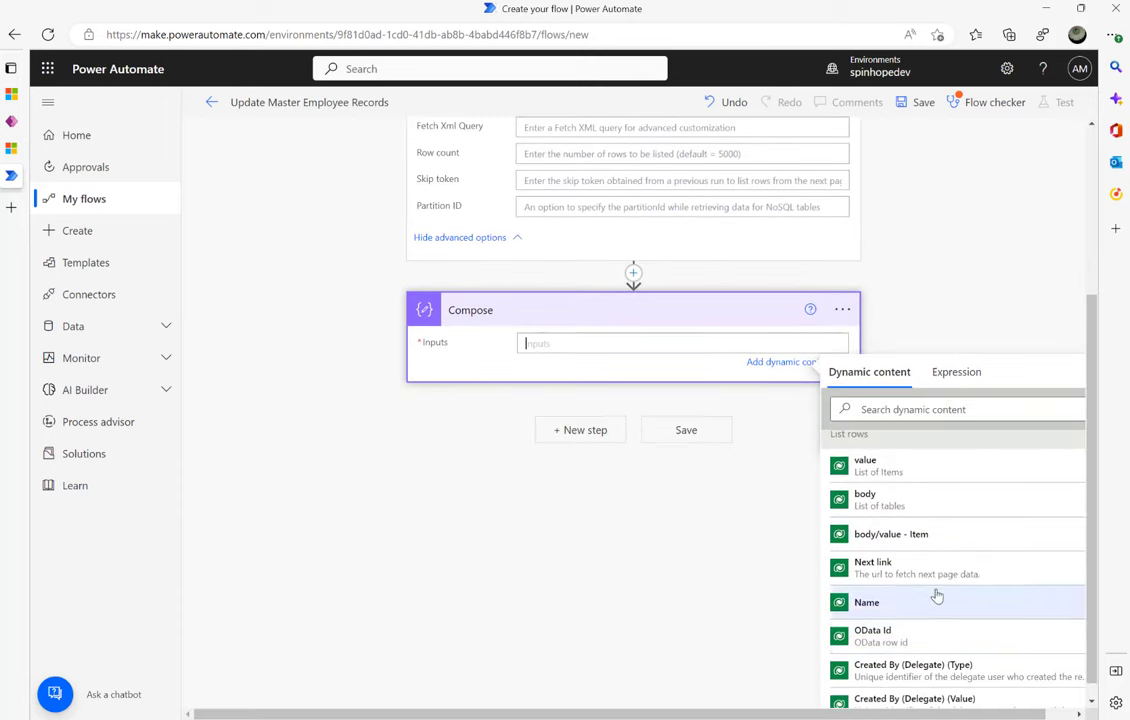
pyautogui.scroll(-3, 927, 577)
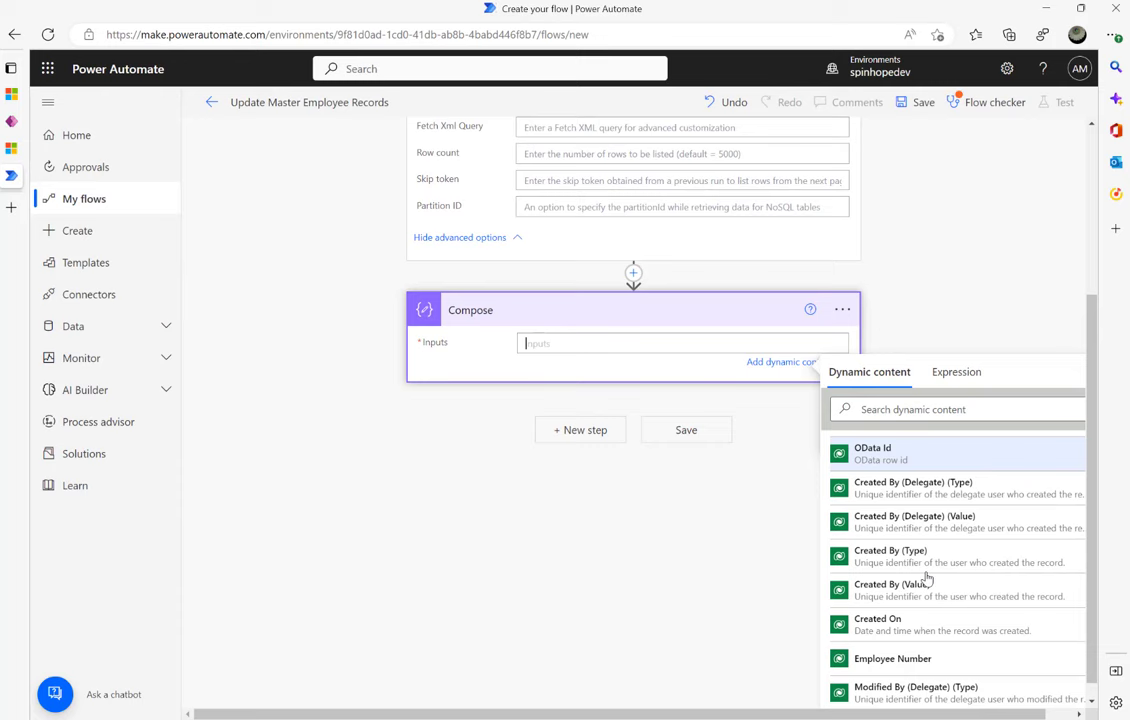
pyautogui.click(905, 660)
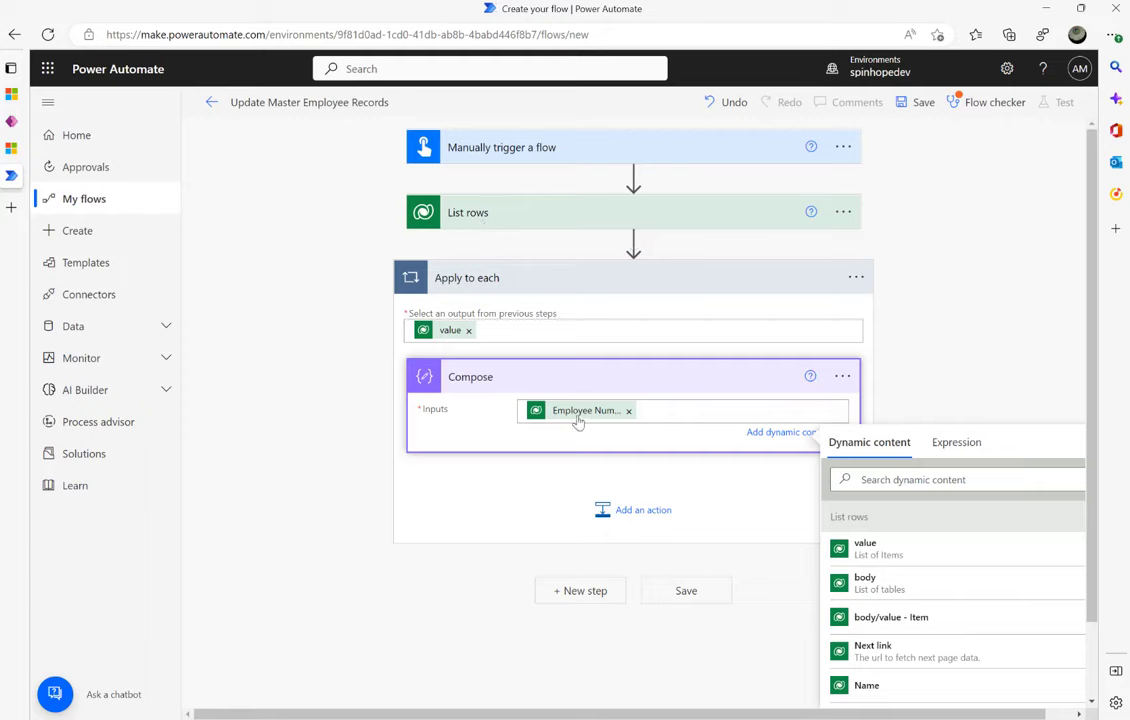
# - Add a Microsoft Dataverse List rows action after Compose inside the Apply to each loop
pyautogui.click(640, 510)
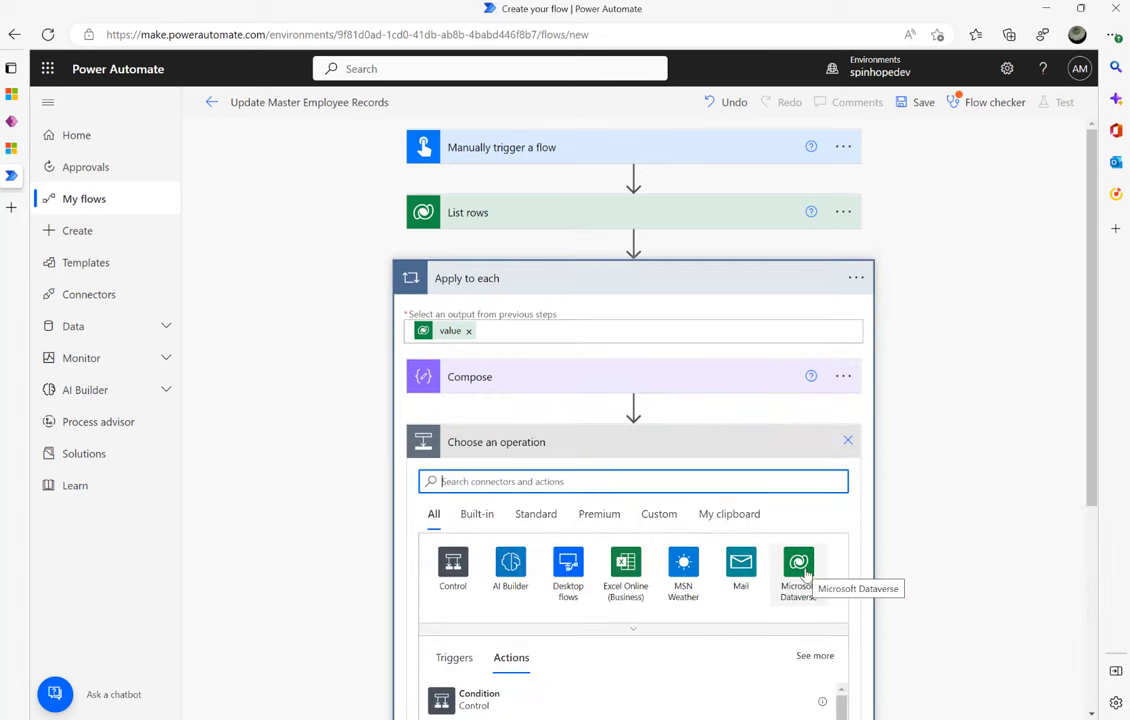
pyautogui.click(847, 441)
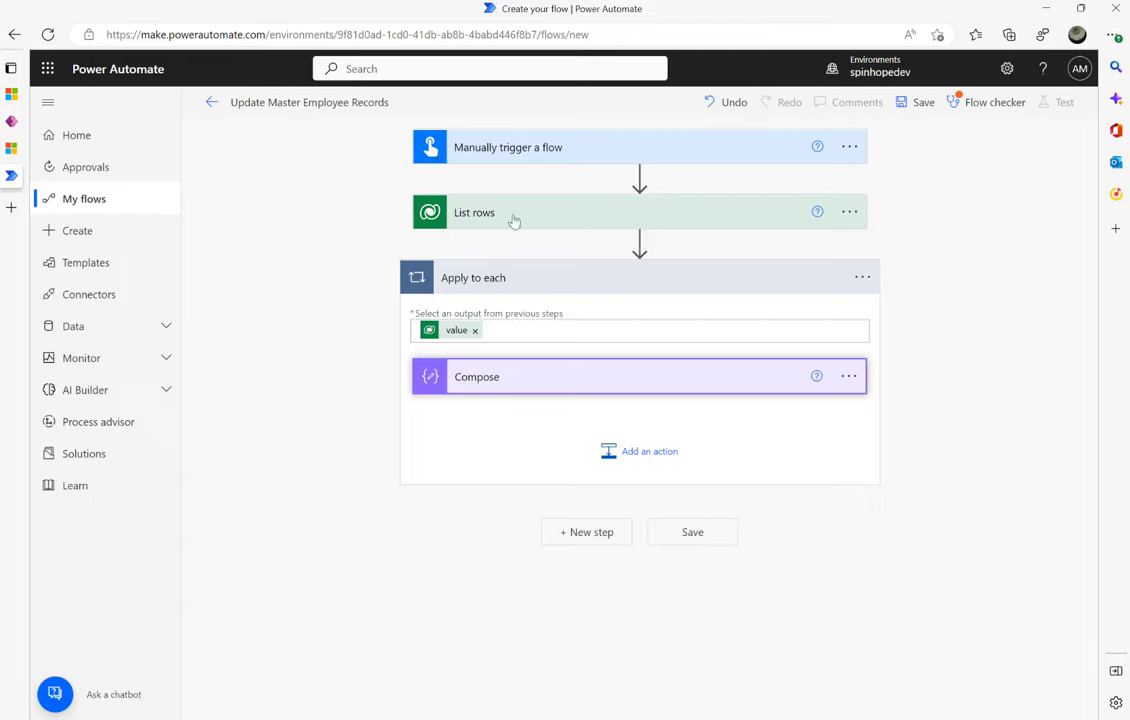
pyautogui.click(626, 449)
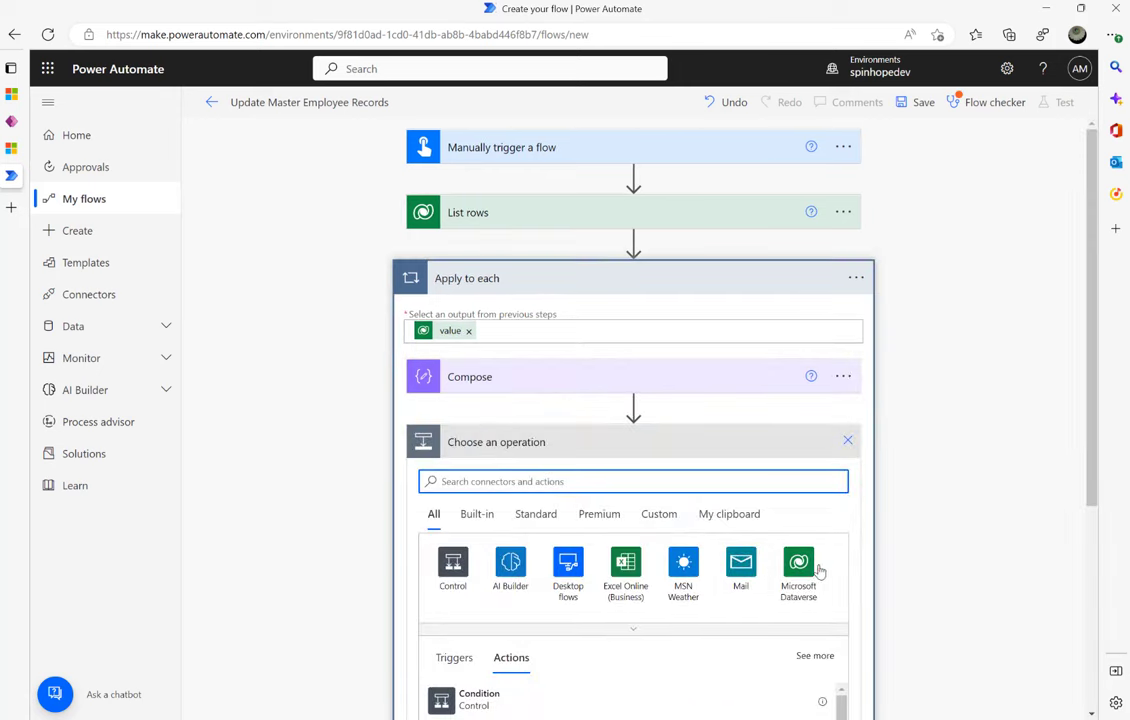
pyautogui.click(813, 568)
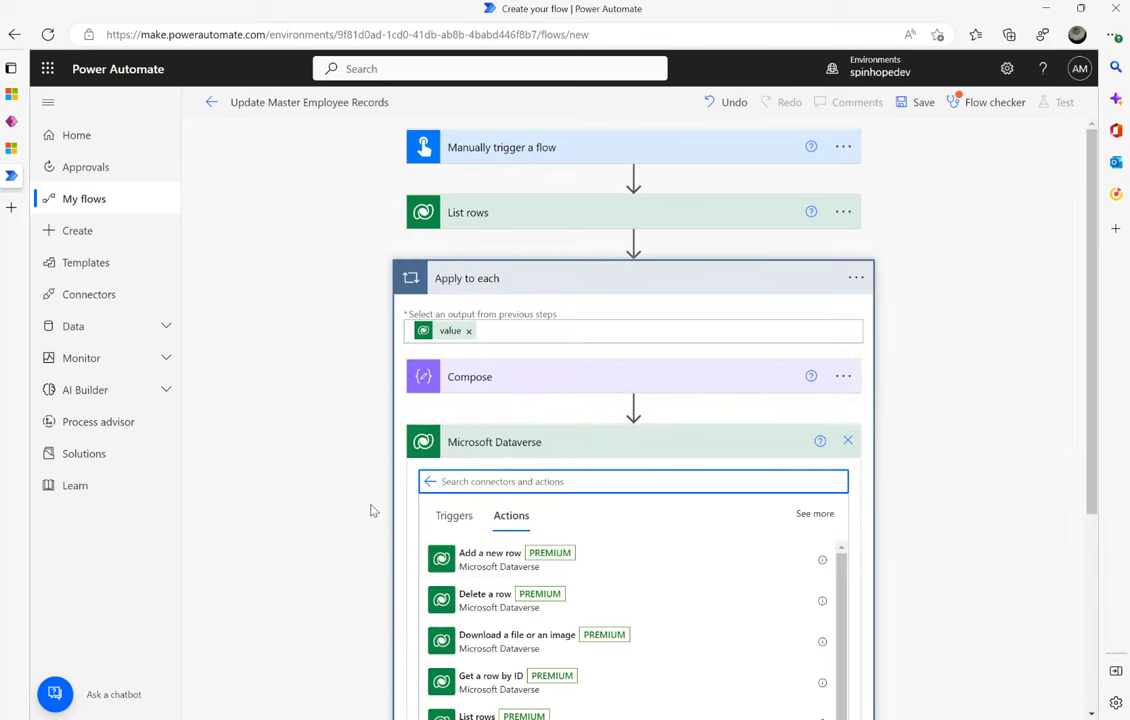
pyautogui.scroll(-2, 370, 507)
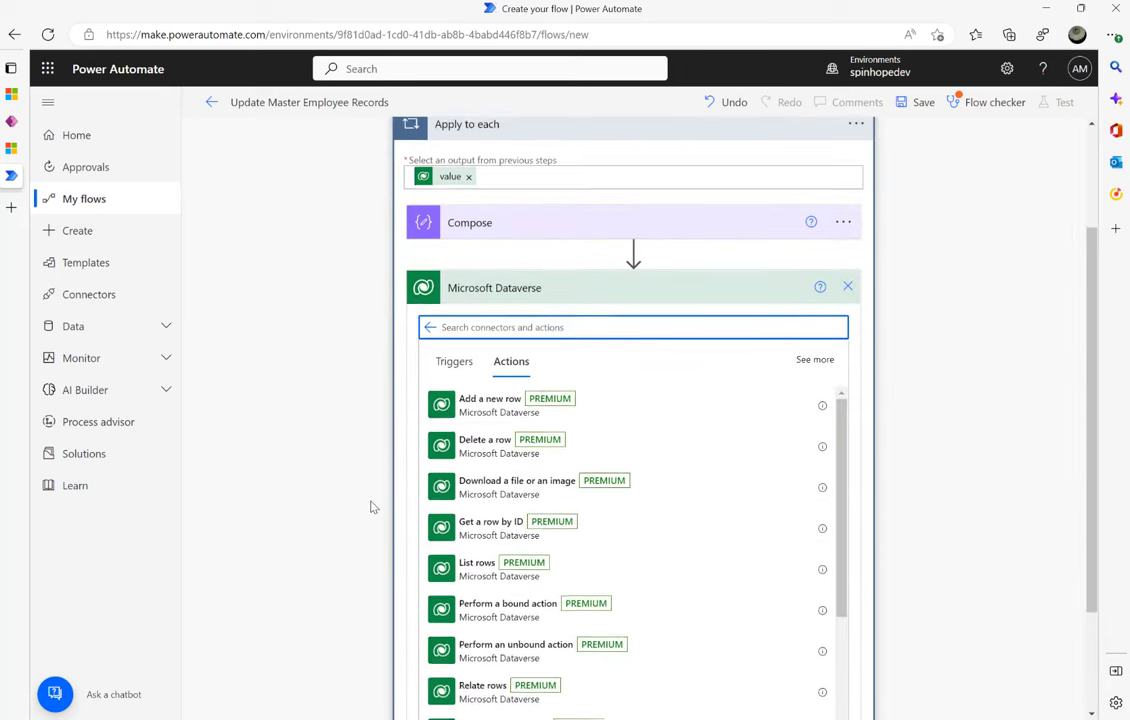
pyautogui.click(476, 569)
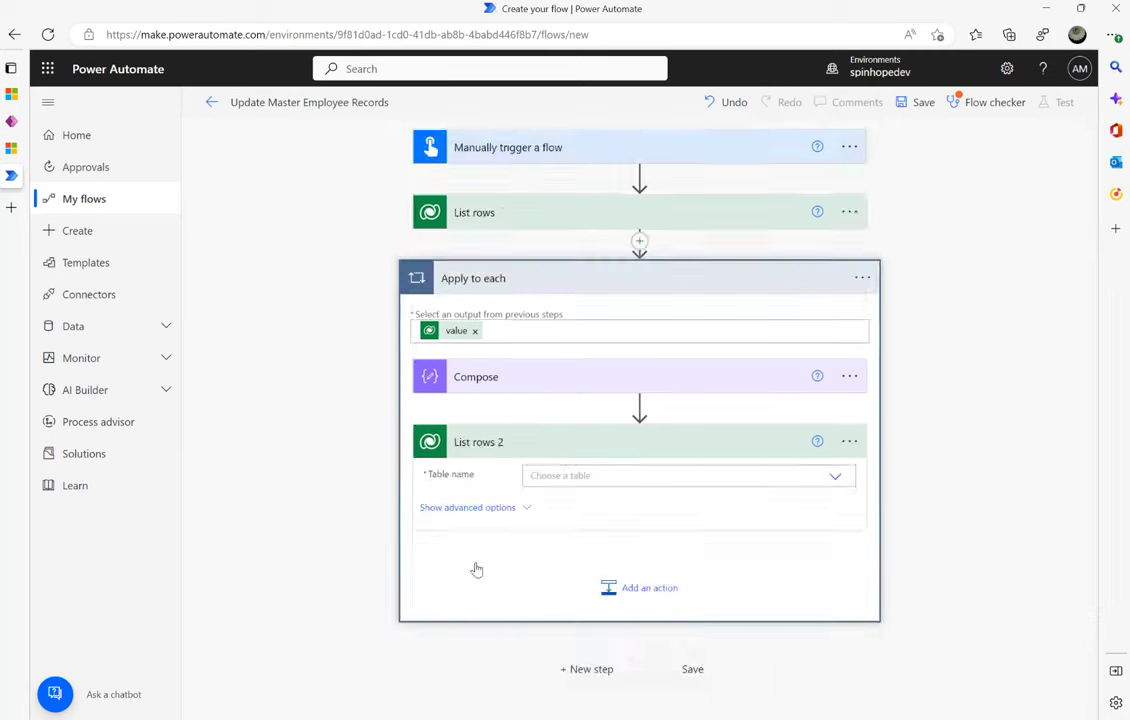
# - Set the table of List rows 2 to Employees and expand its advanced options
pyautogui.click(569, 476)
pyautogui.write('Emplo')
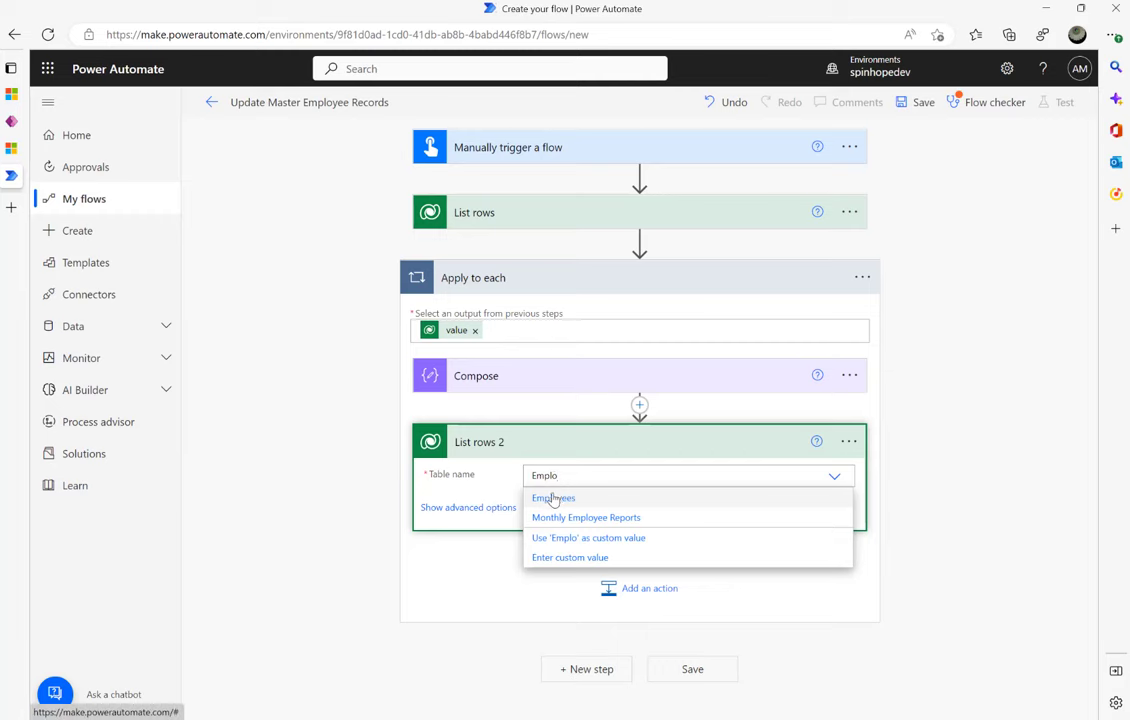
pyautogui.click(555, 498)
pyautogui.click(520, 507)
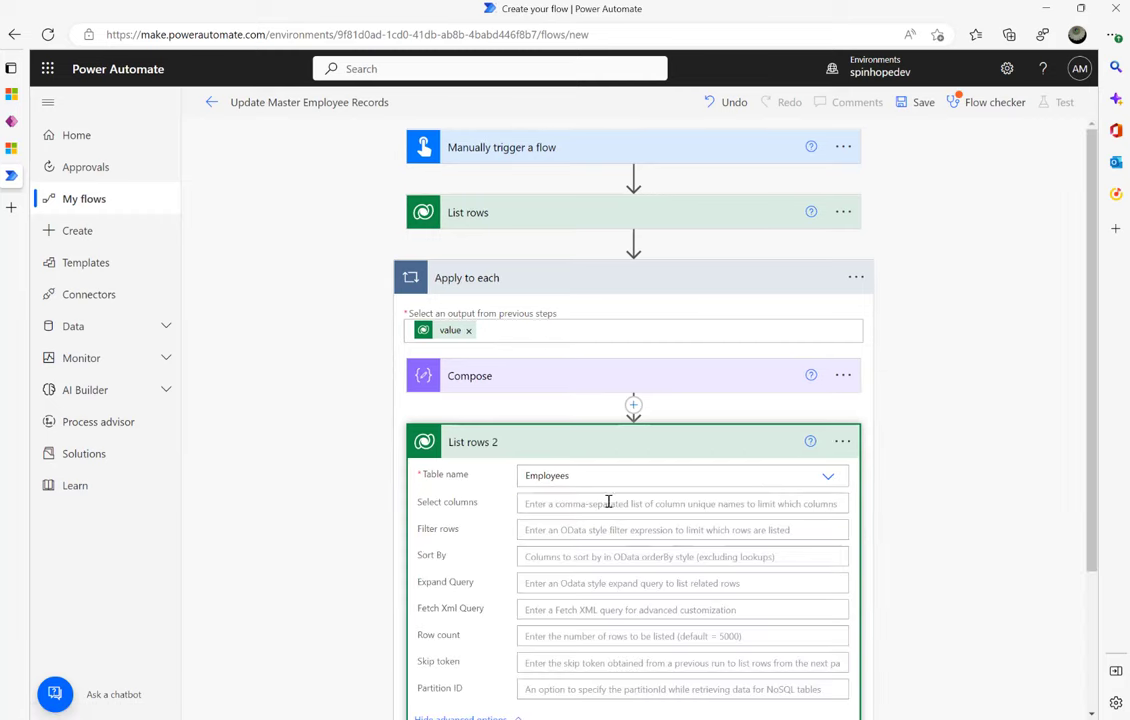
pyautogui.scroll(-2, 608, 503)
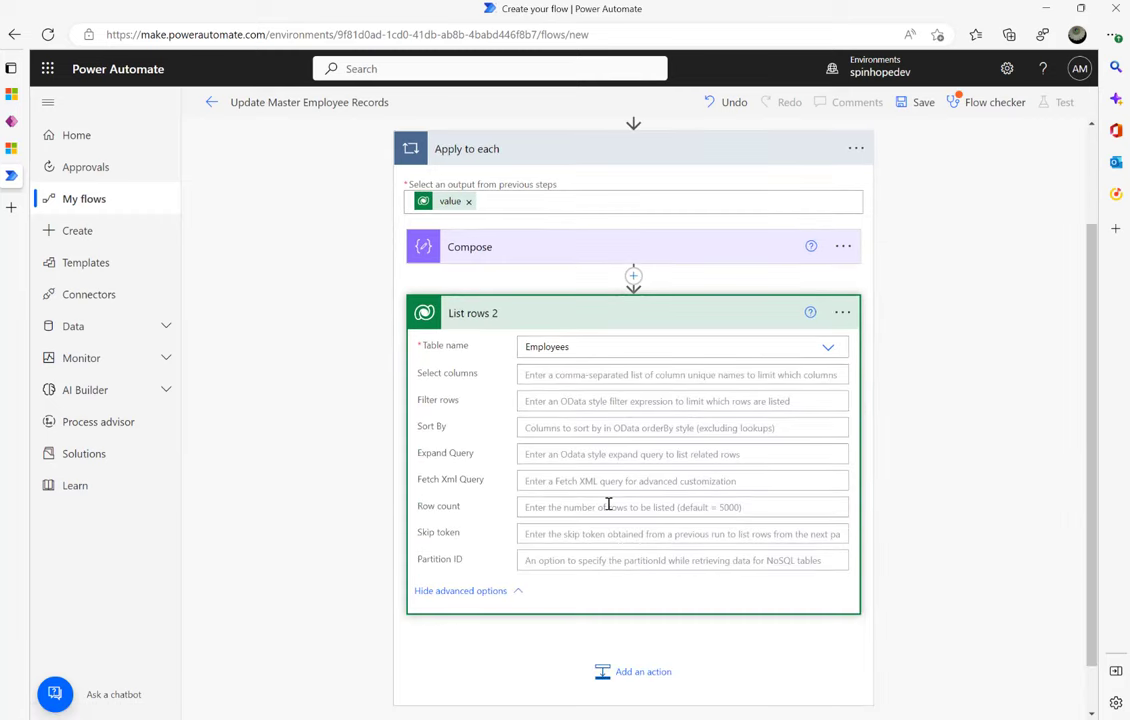
pyautogui.click(578, 401)
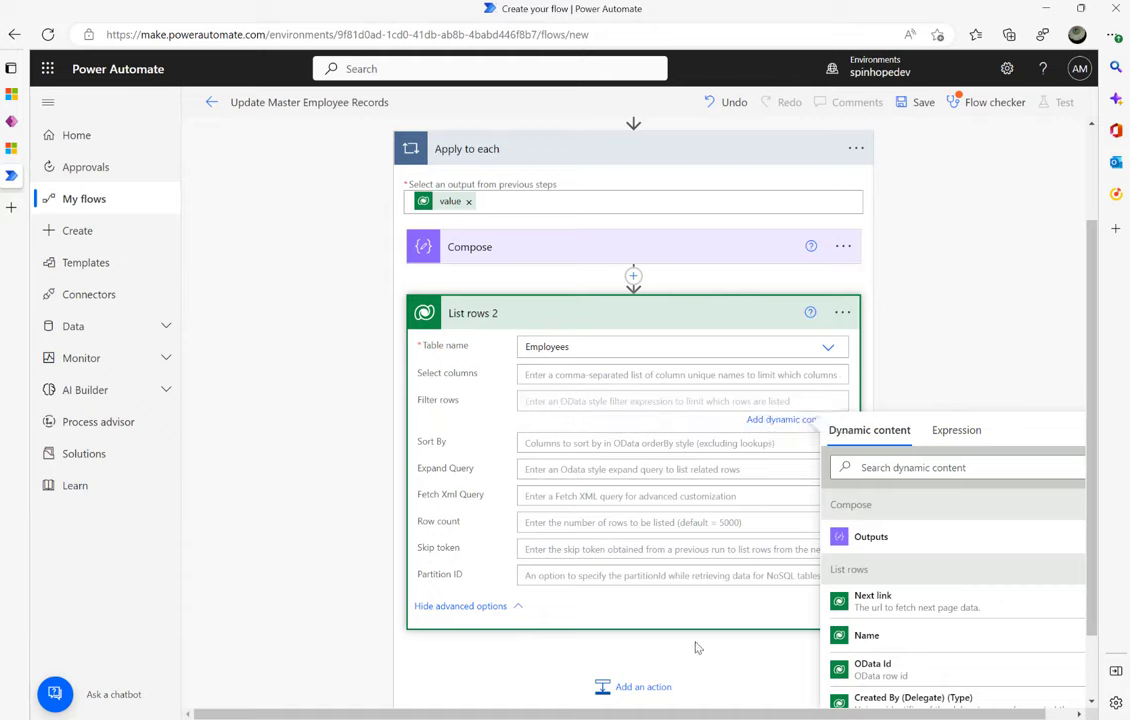
pyautogui.click(937, 351)
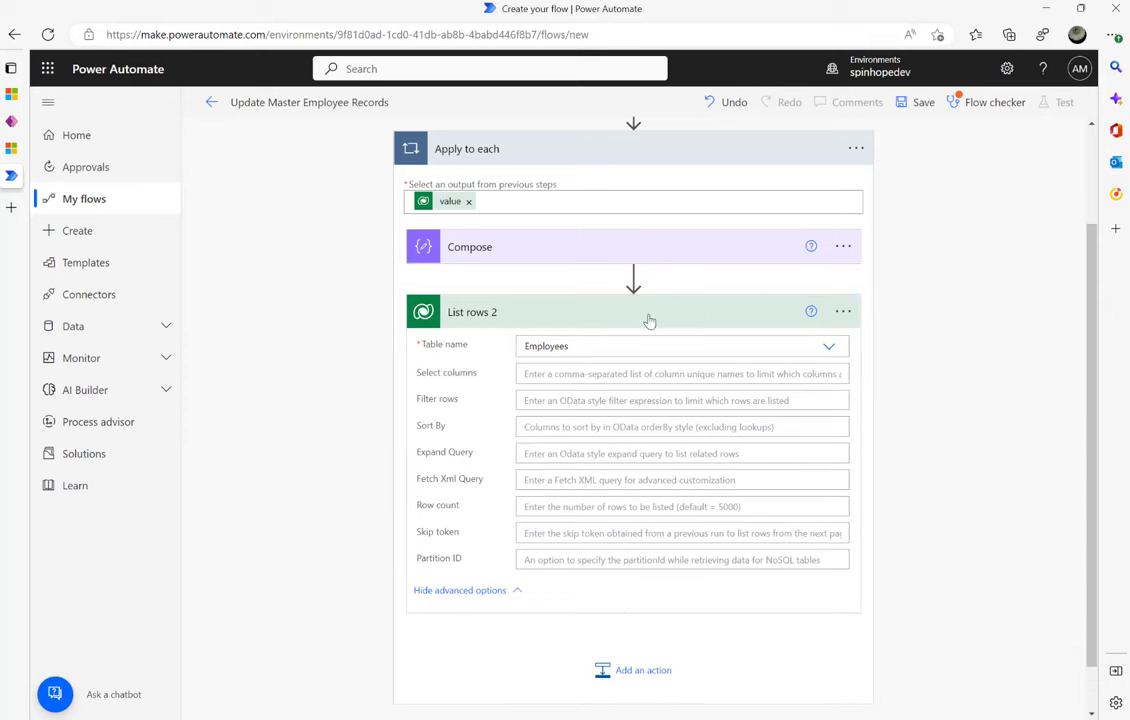
pyautogui.click(603, 669)
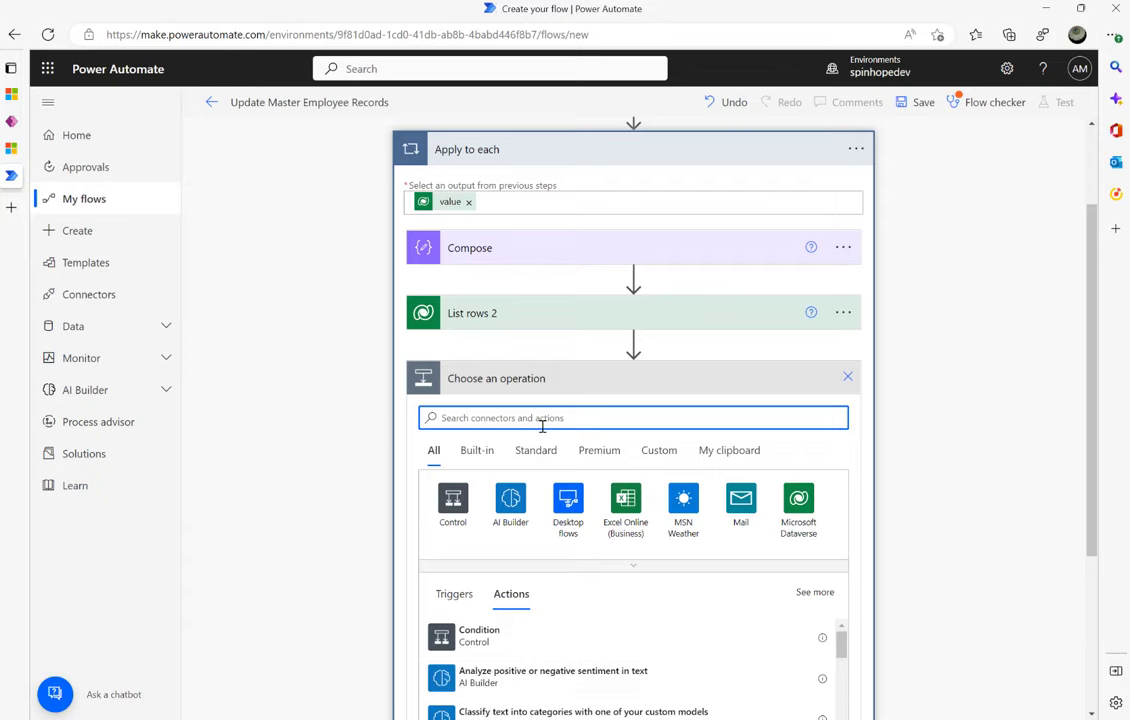
pyautogui.click(847, 376)
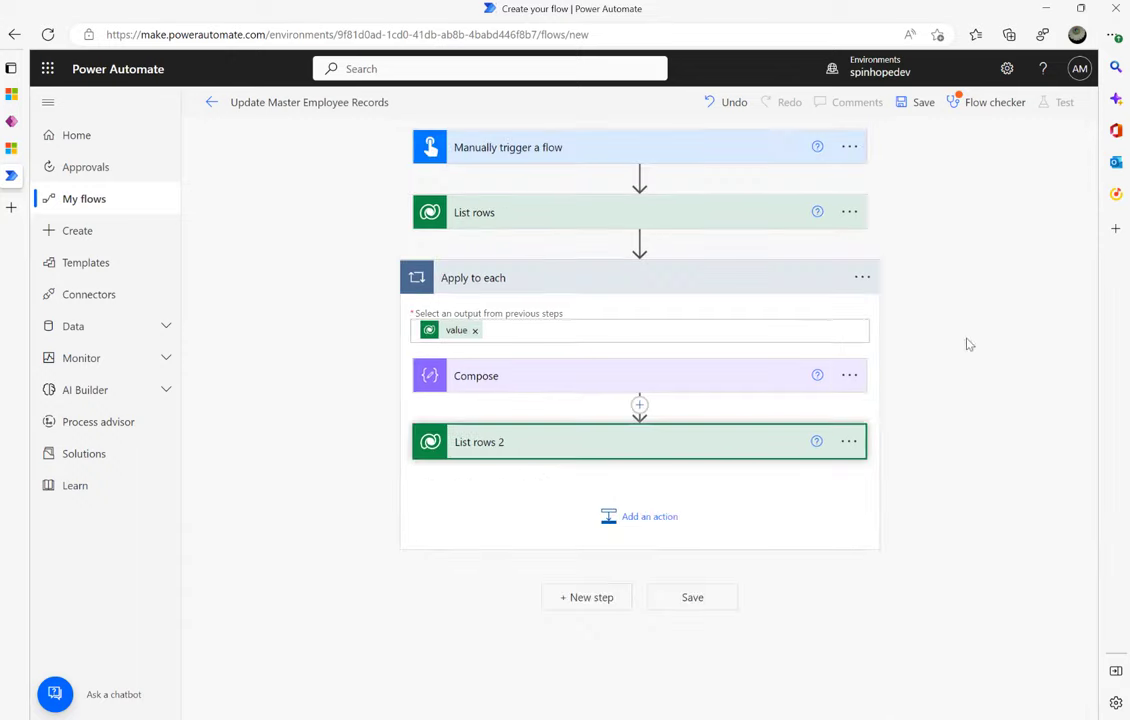
# - Switch to the Employees list of the Demo Employee app in Dynamics 365
pyautogui.click(11, 148)
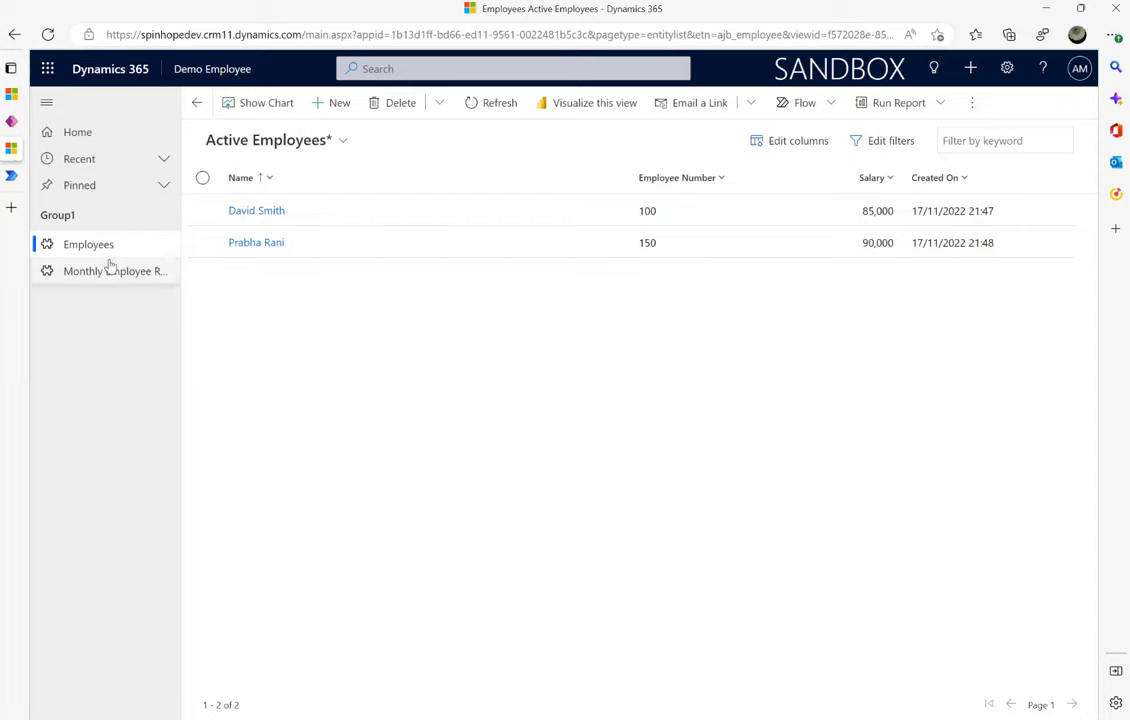
pyautogui.click(11, 95)
pyautogui.click(11, 146)
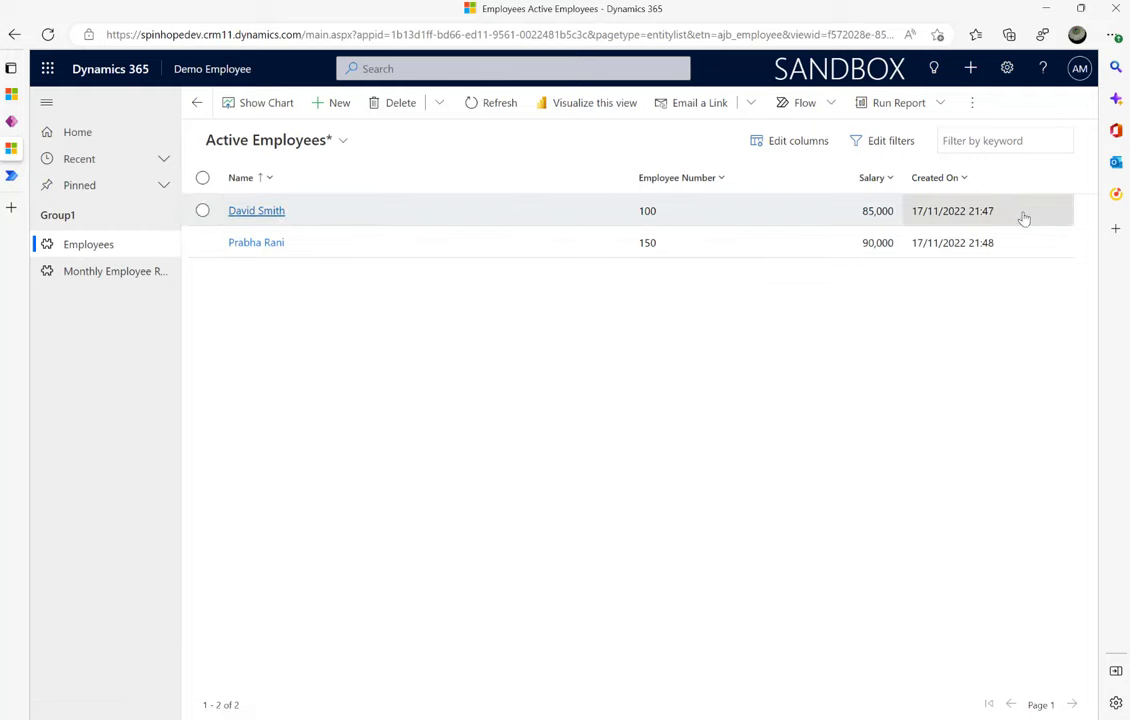
pyautogui.click(971, 103)
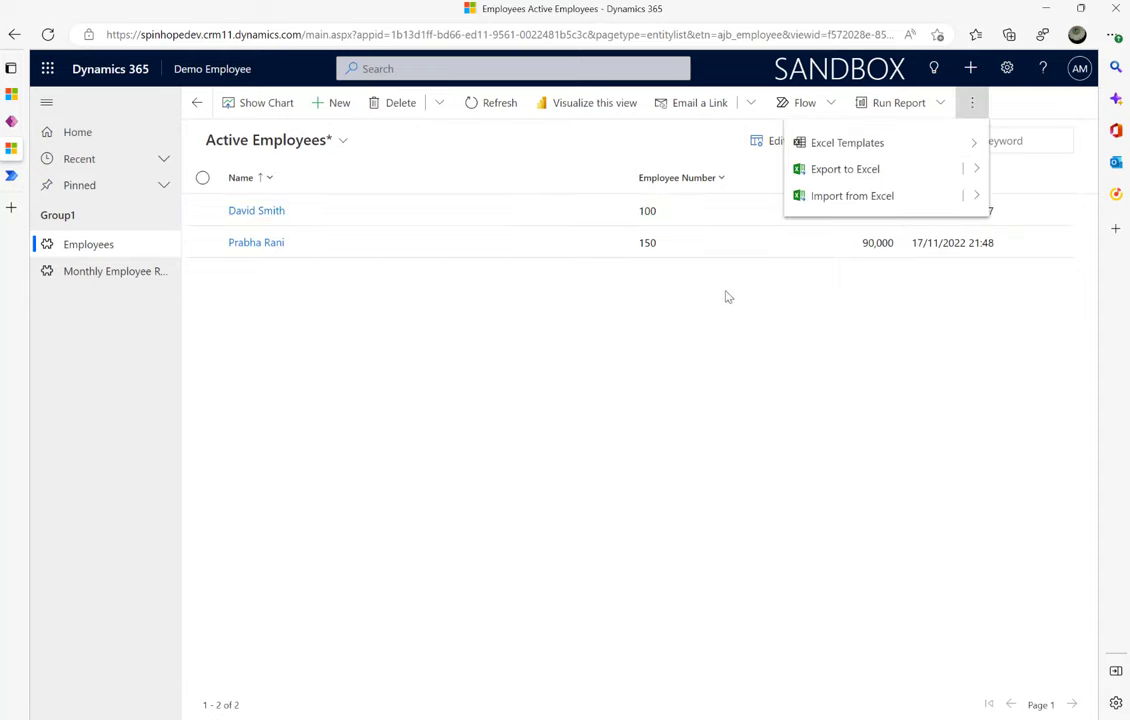
pyautogui.click(401, 70)
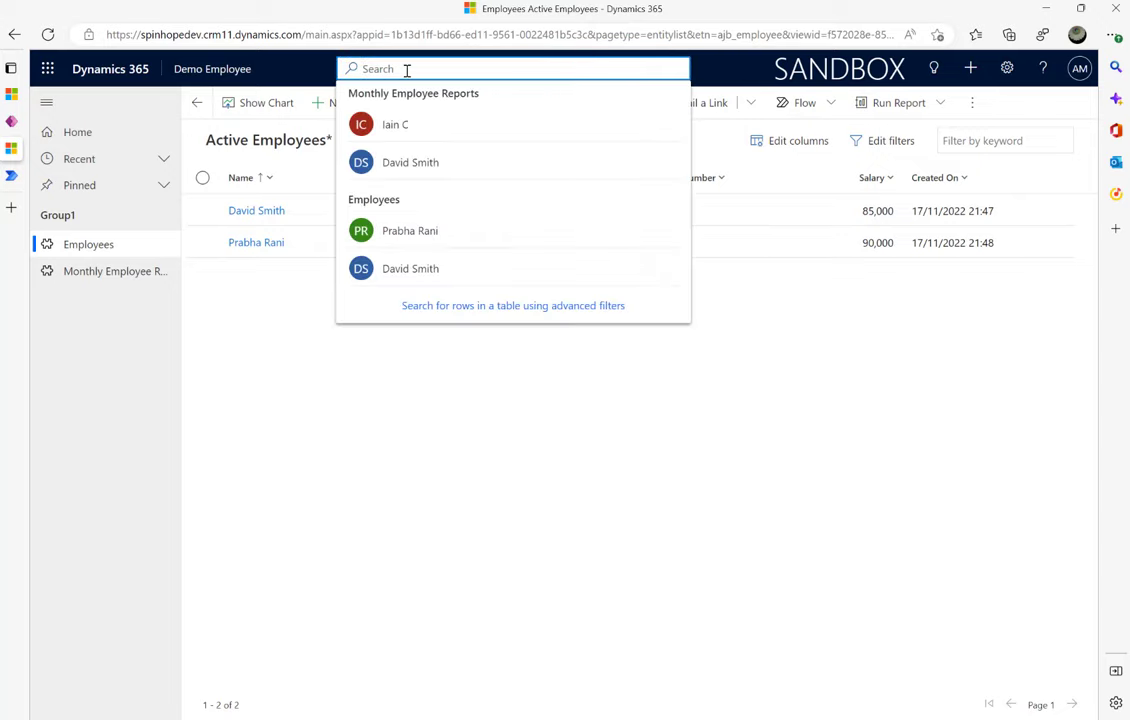
pyautogui.click(588, 311)
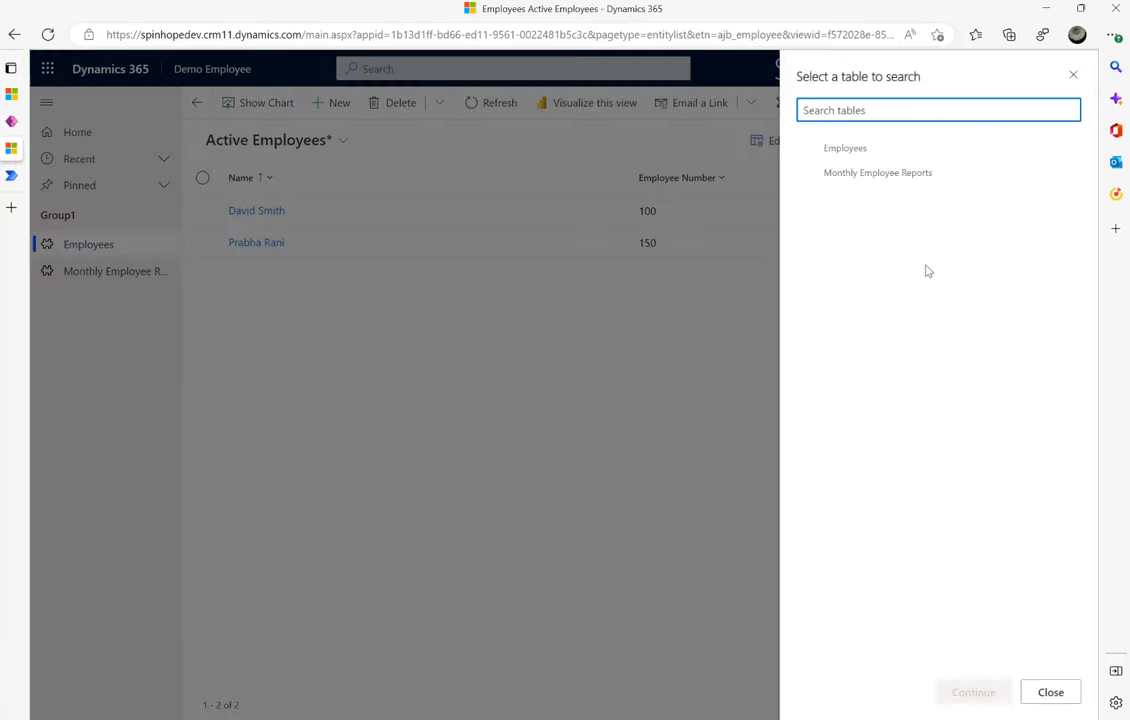
pyautogui.click(874, 178)
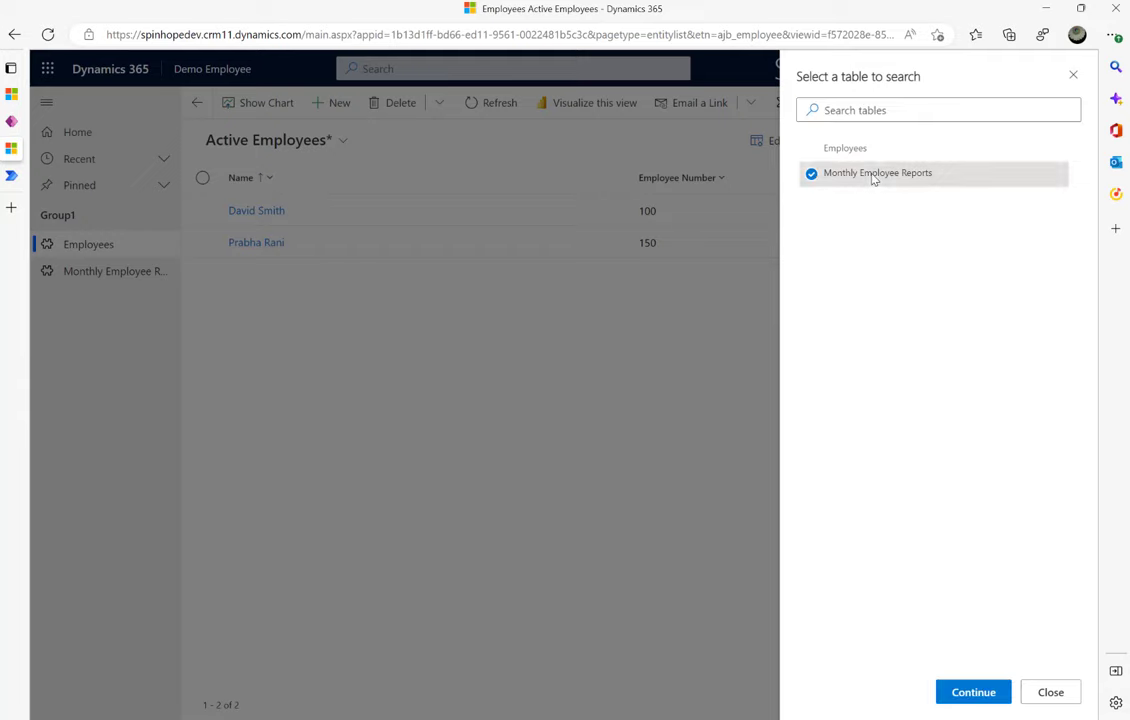
pyautogui.click(979, 692)
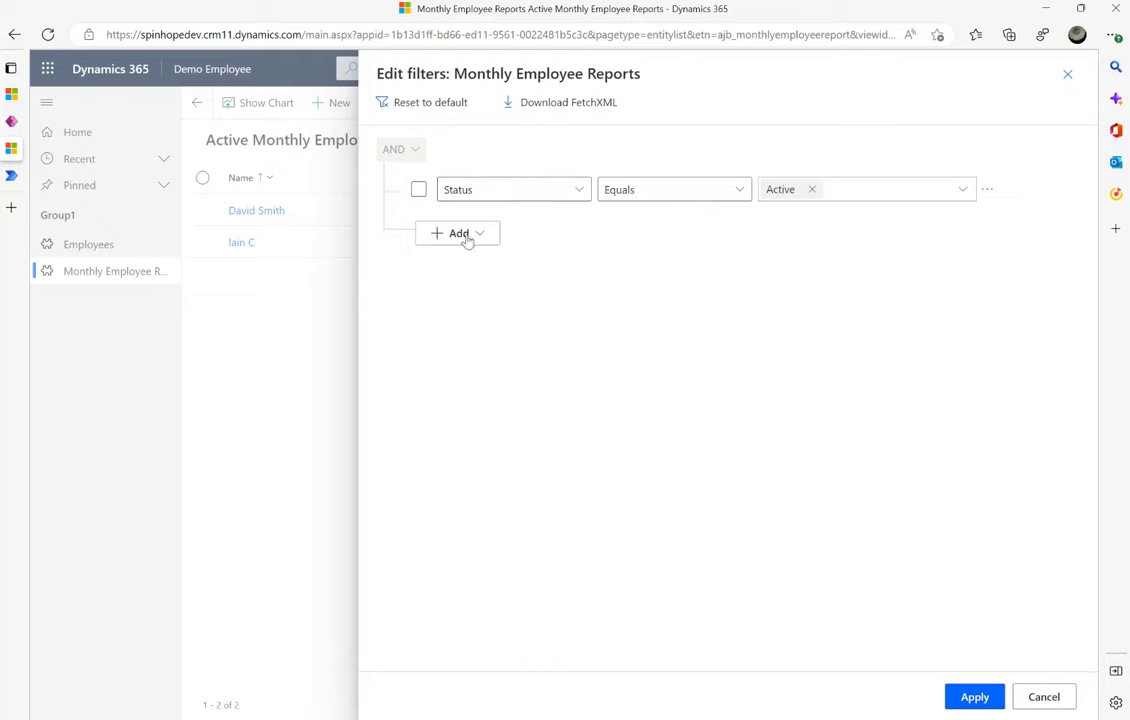
pyautogui.click(1036, 697)
pyautogui.click(82, 246)
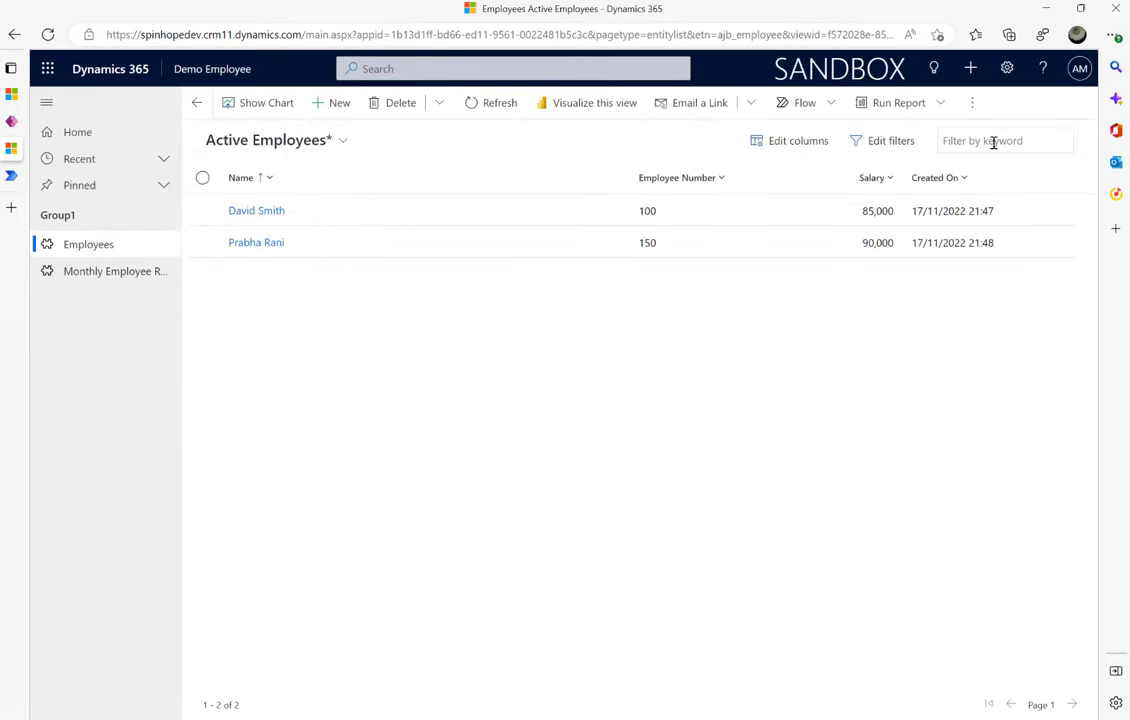
# - Open the advanced filters for the Employees table and add an Employee Number equals condition with the first listed employee's number
pyautogui.click(408, 67)
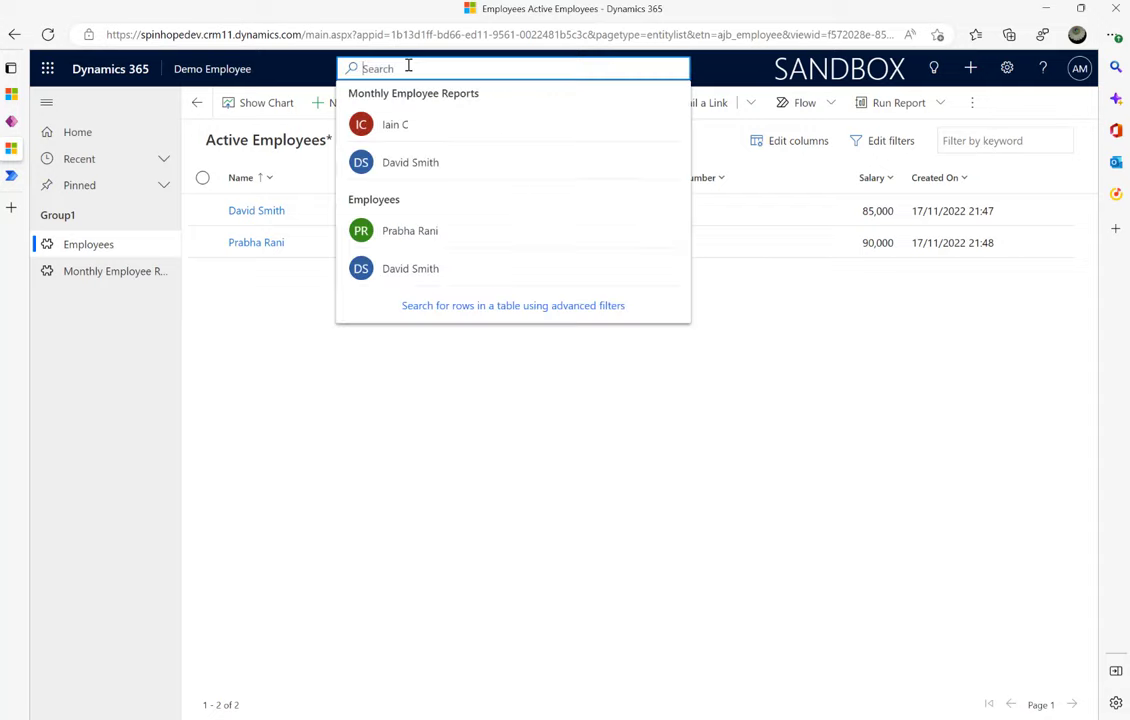
pyautogui.click(579, 314)
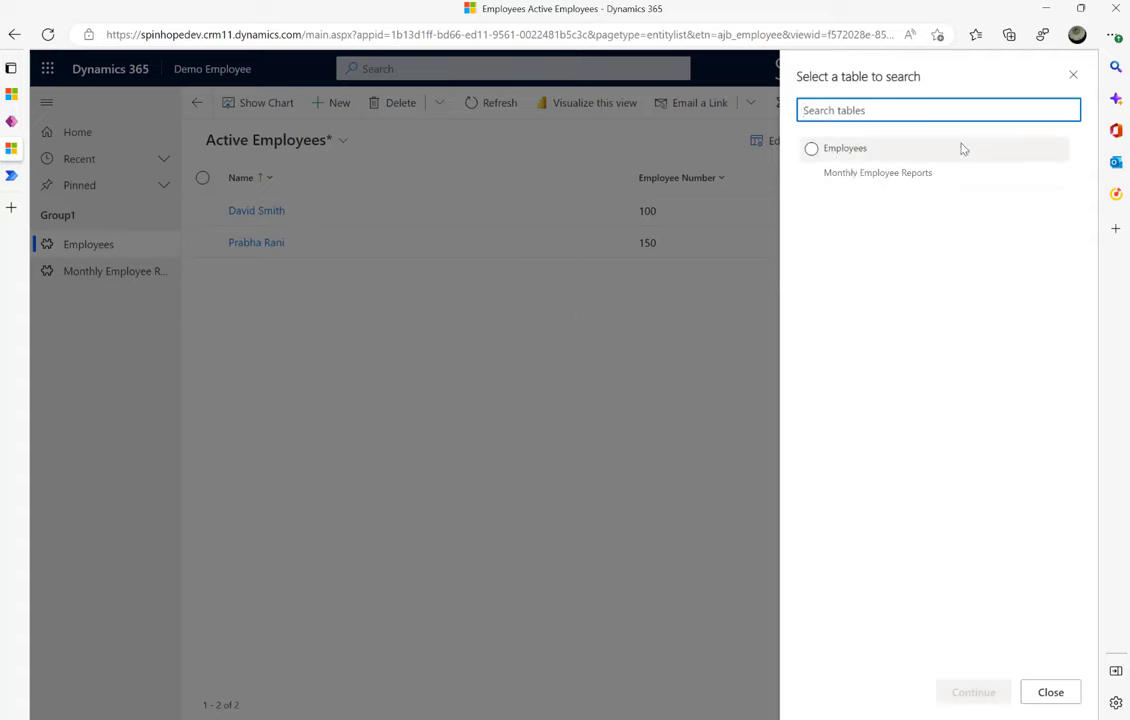
pyautogui.click(845, 152)
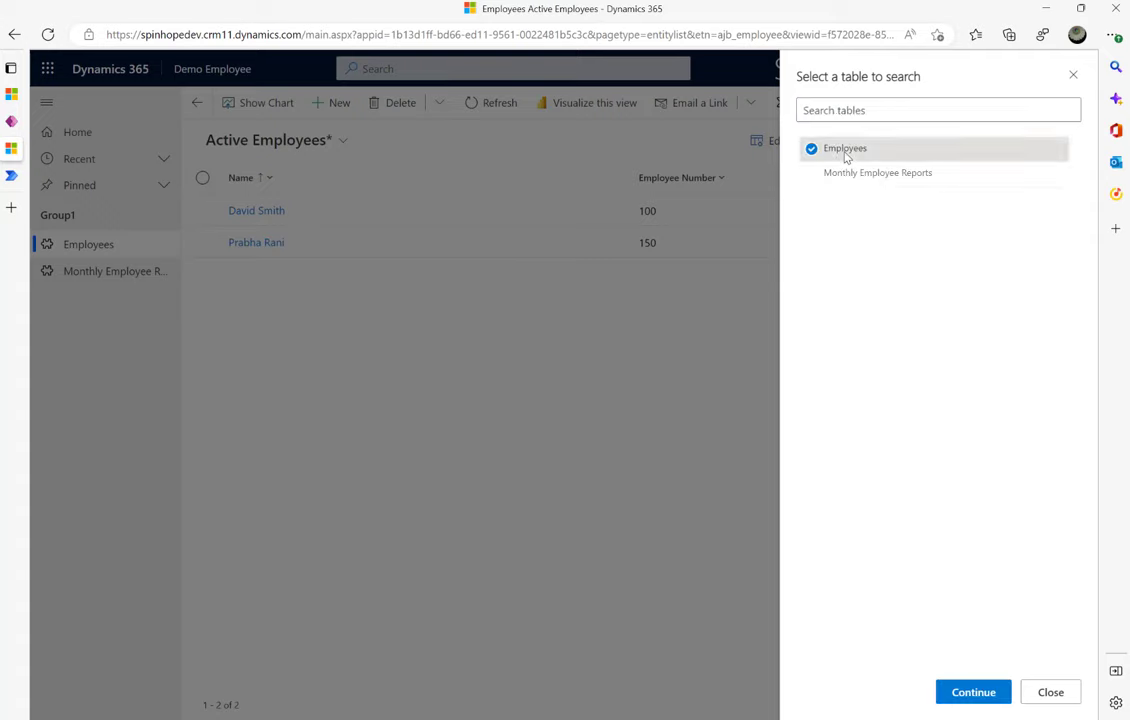
pyautogui.click(973, 692)
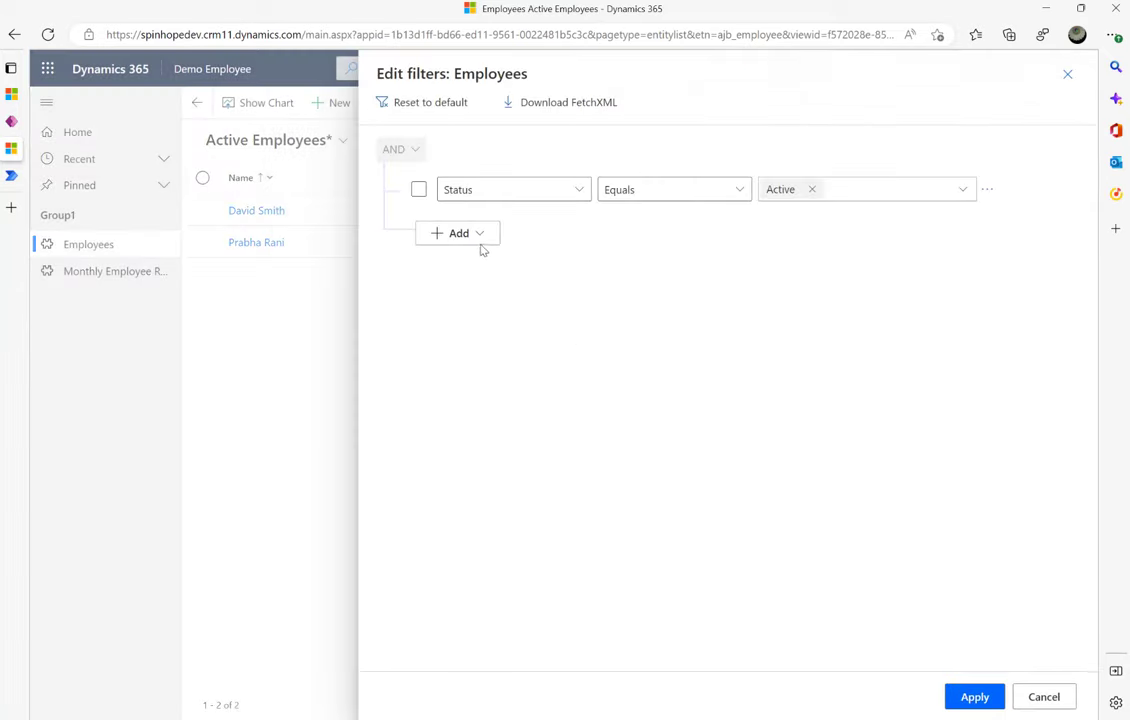
pyautogui.click(480, 244)
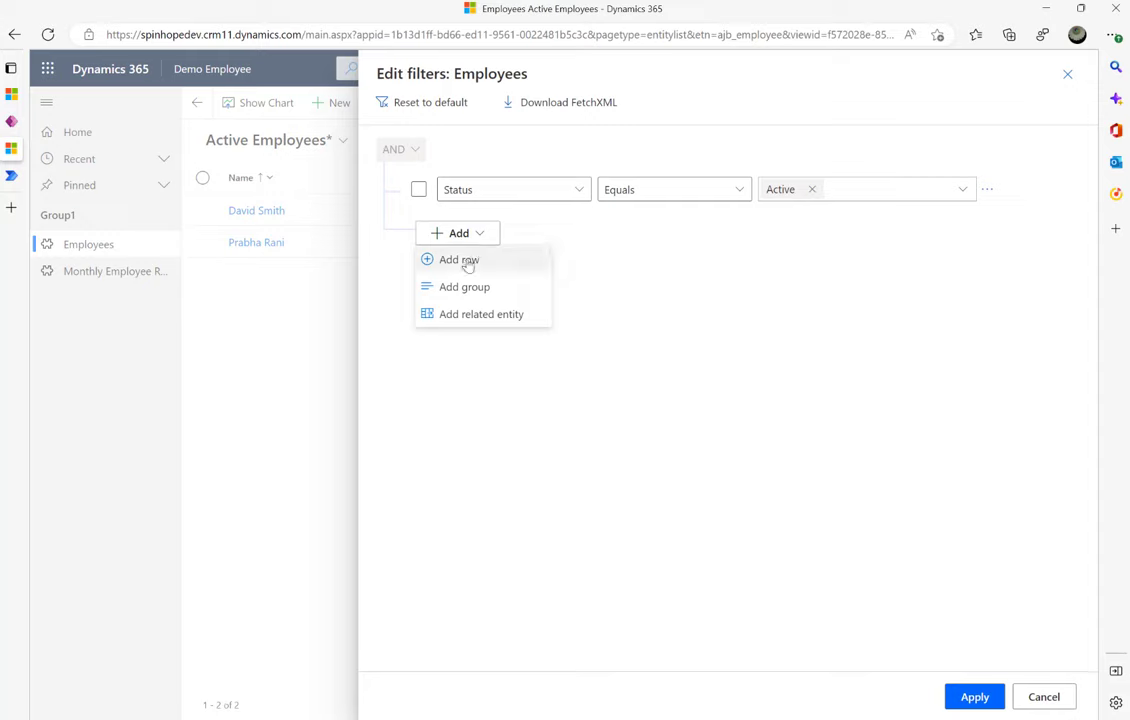
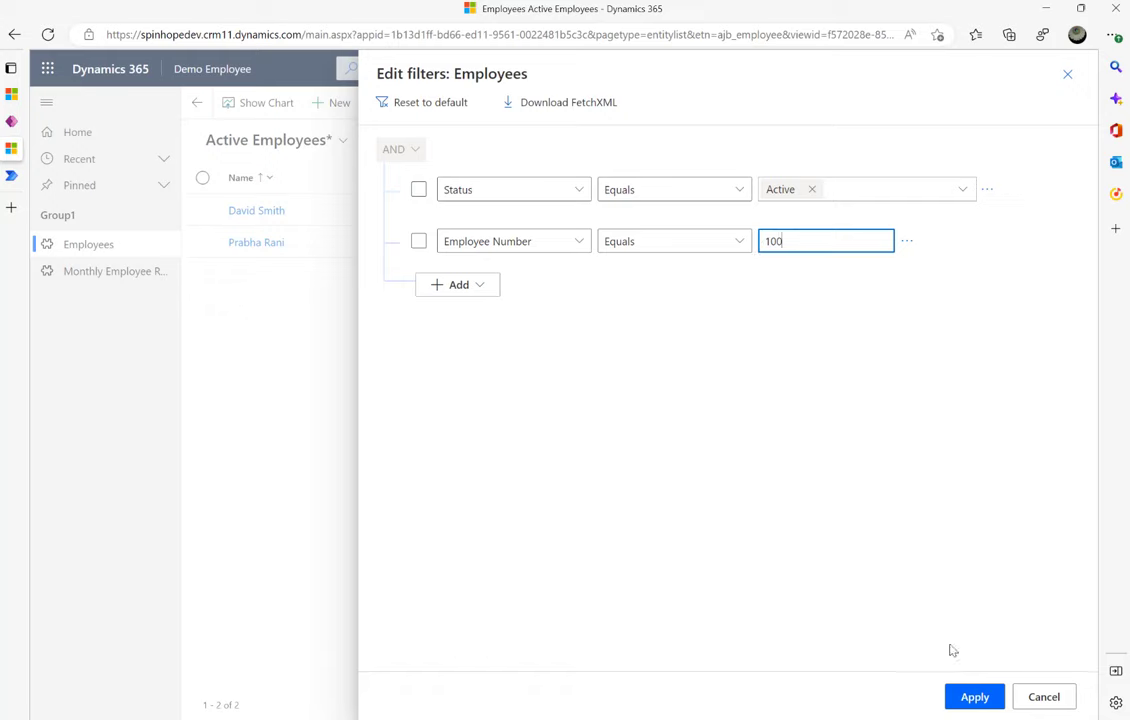
# - Try to apply the filter, and re-enter the first listed employee's number as the Employee Number condition's value
pyautogui.click(970, 697)
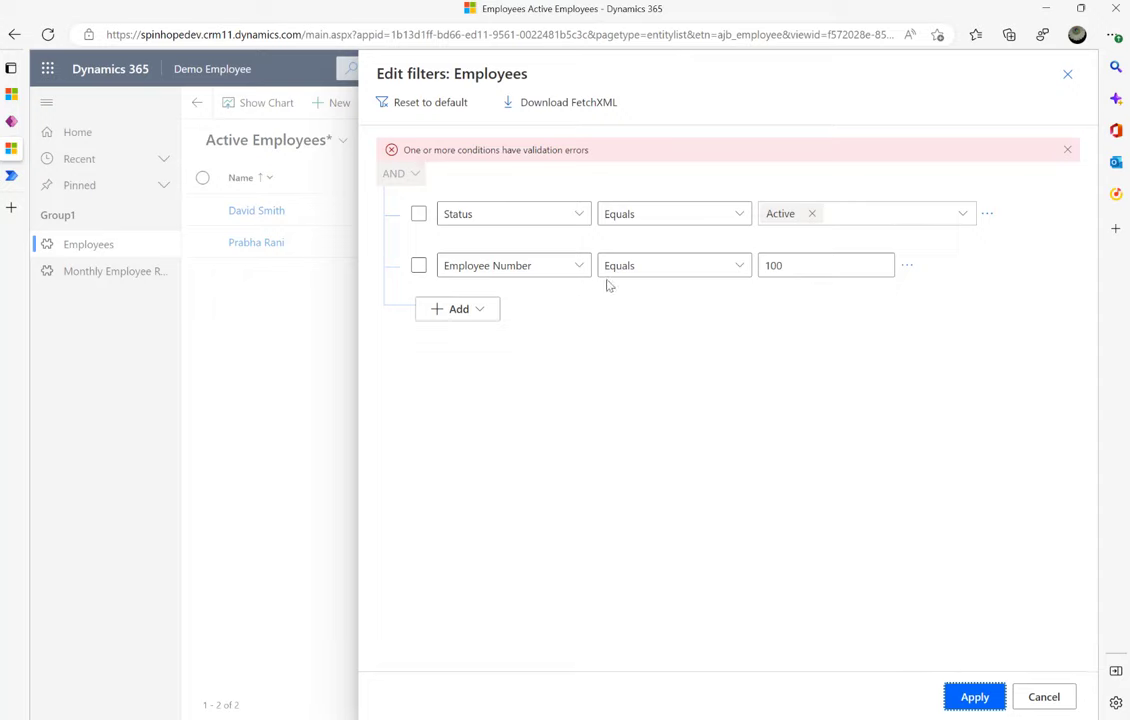
pyautogui.click(805, 266)
pyautogui.hotkey('ctrl', 'a')
pyautogui.press('BackSpace')
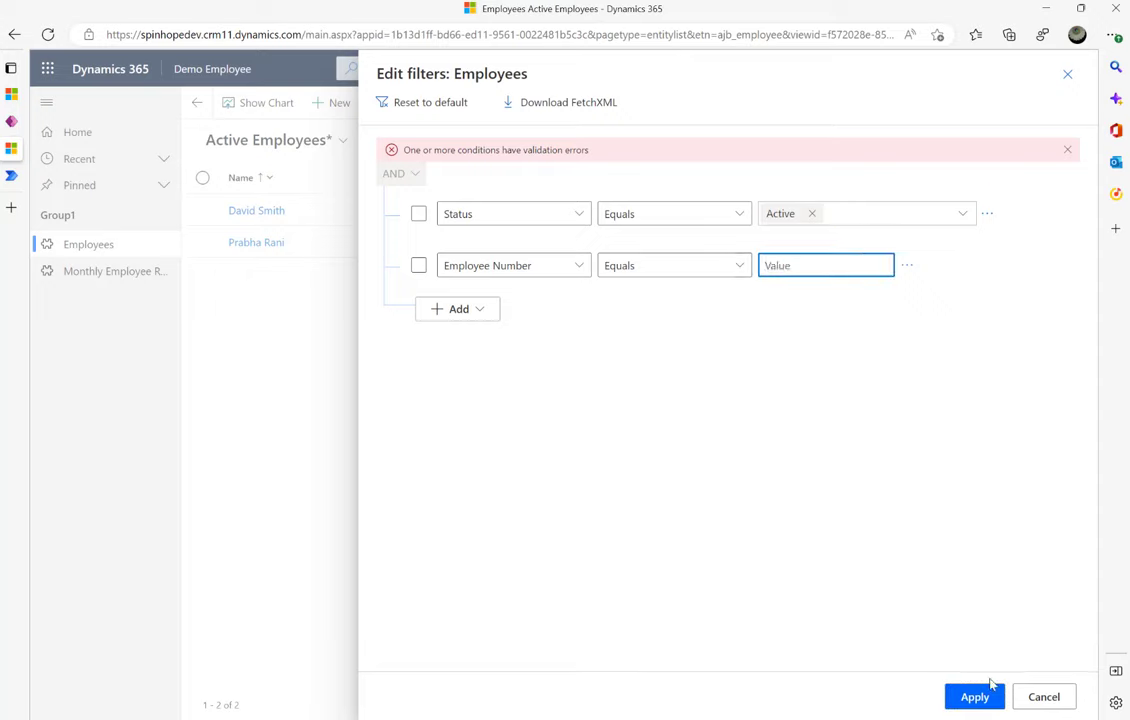
pyautogui.click(545, 108)
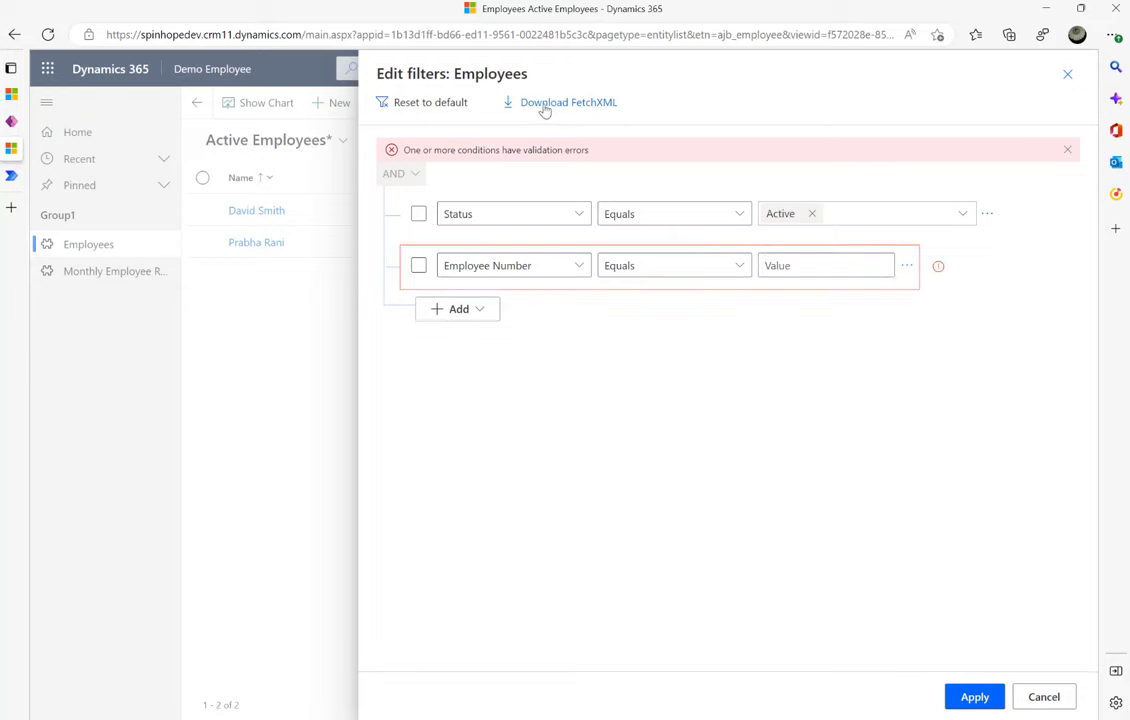
pyautogui.click(801, 265)
pyautogui.write('100')
pyautogui.press('Tab')
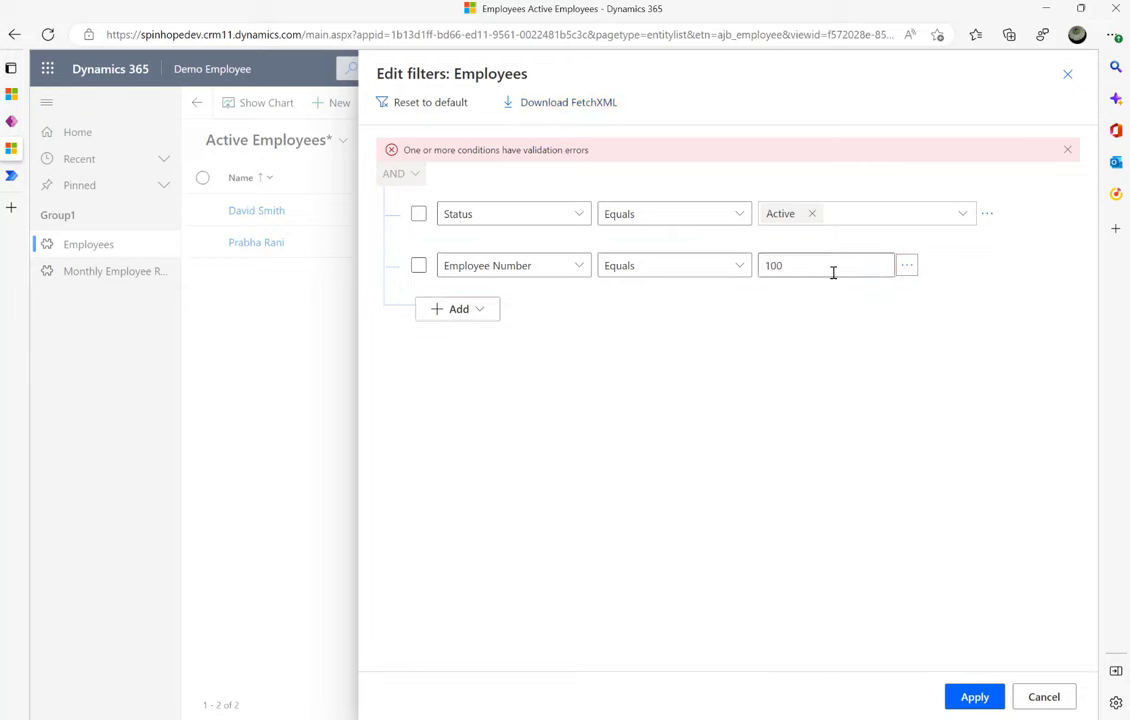
# - Download the Employees filter as FetchXML, keep the flagged file, and open it
pyautogui.click(597, 107)
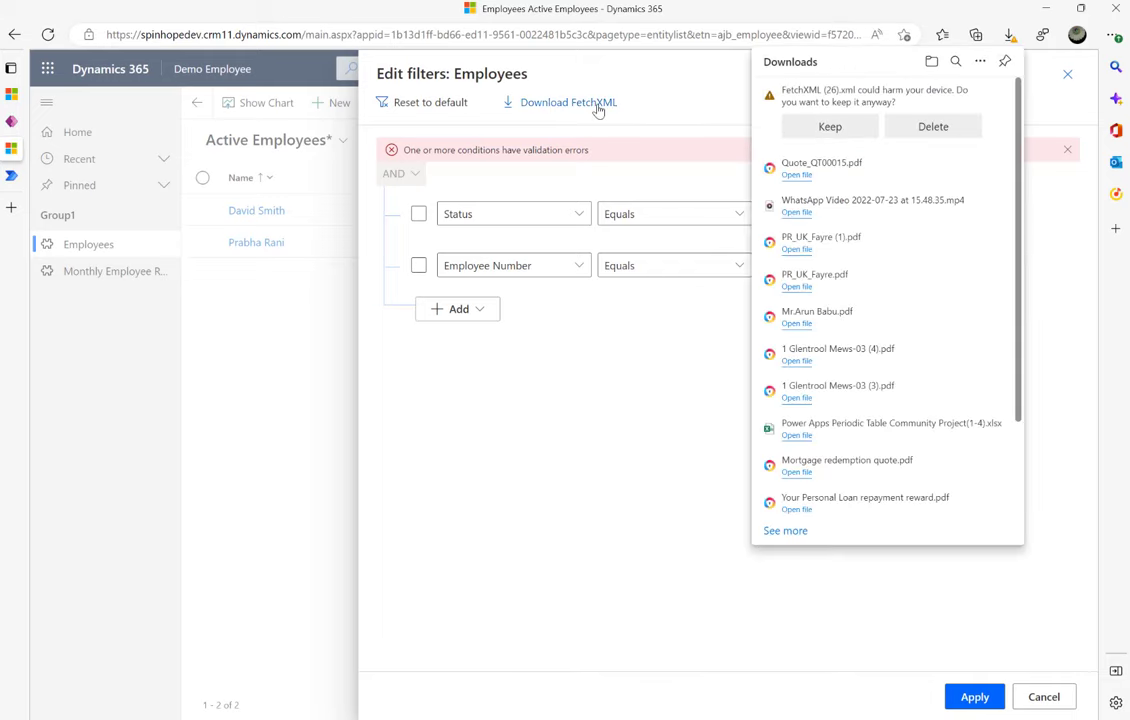
pyautogui.click(830, 126)
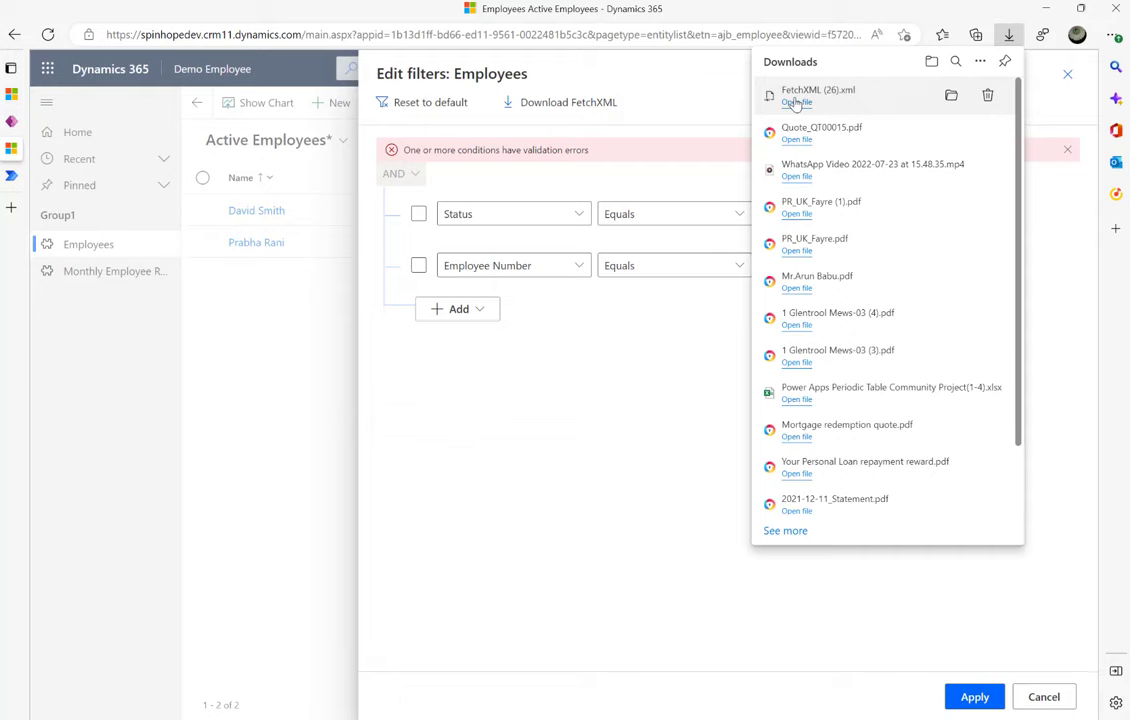
pyautogui.click(796, 102)
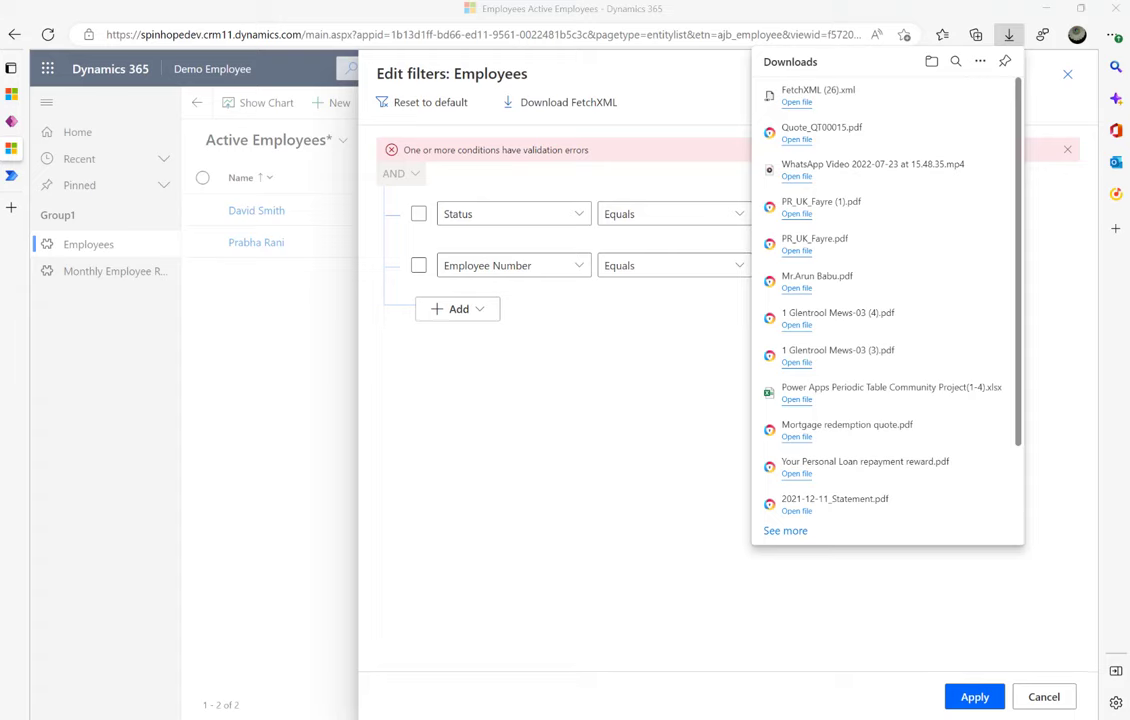
pyautogui.click(288, 457)
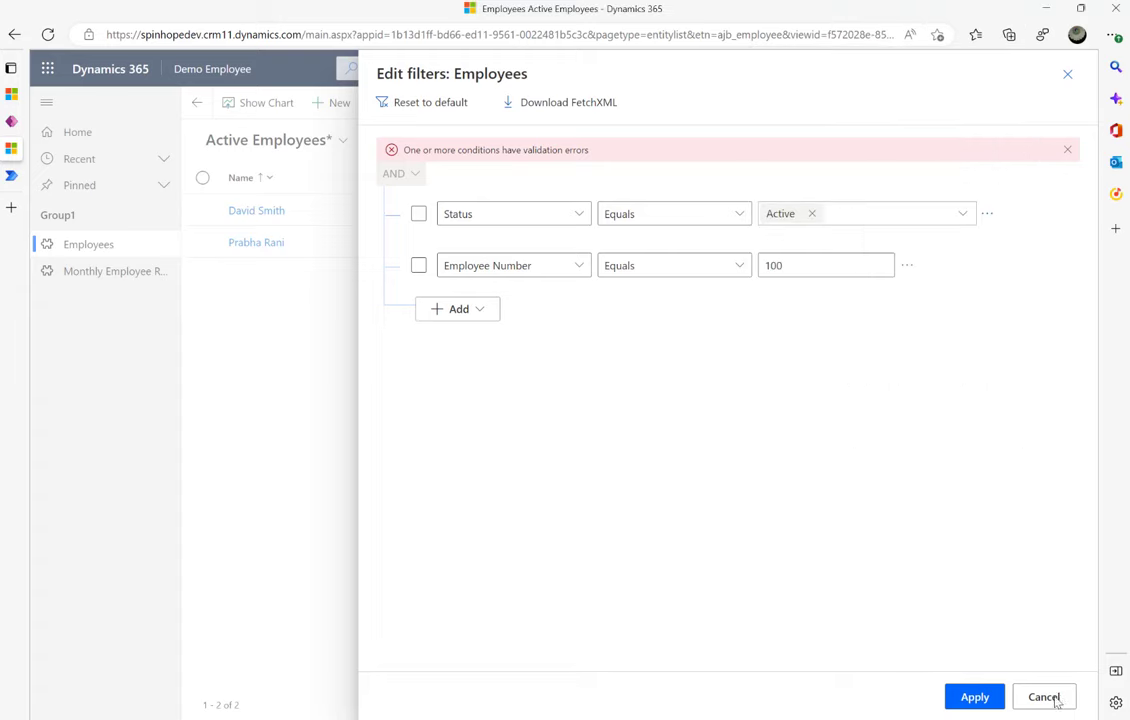
# - Close the Employees filter editor without applying, and paste the FetchXML into a blank Notepad document to select the ajb_employeenumber attribute name
pyautogui.click(1045, 698)
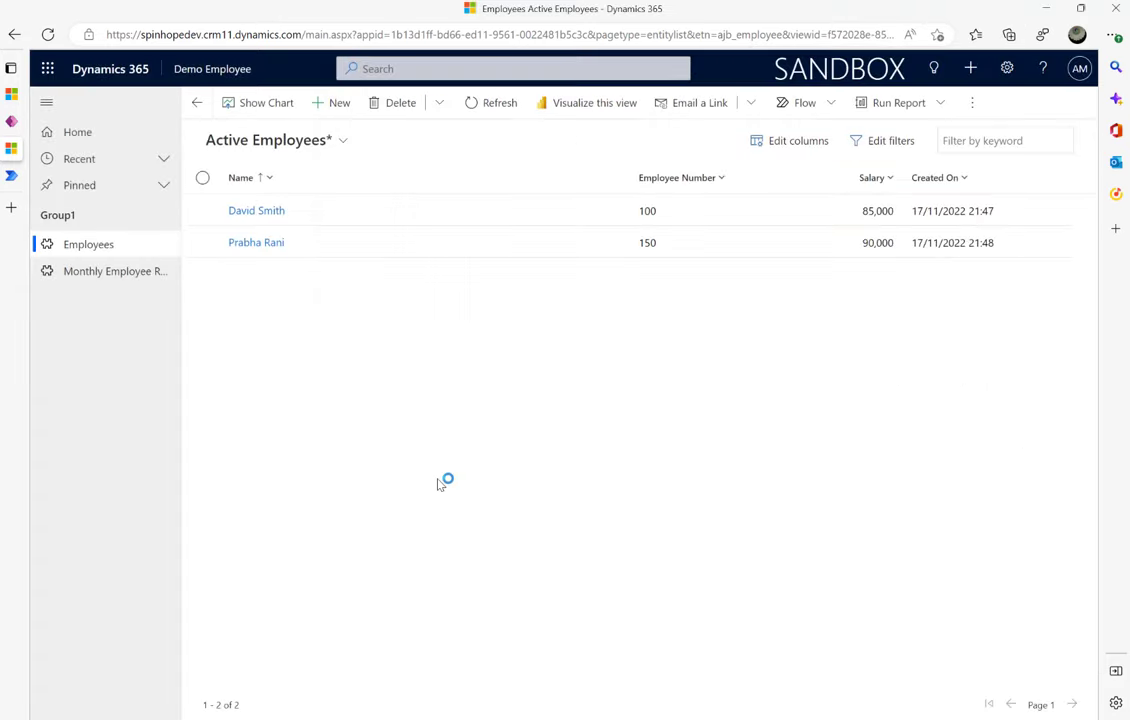
pyautogui.press('super+r')
pyautogui.press('Return')
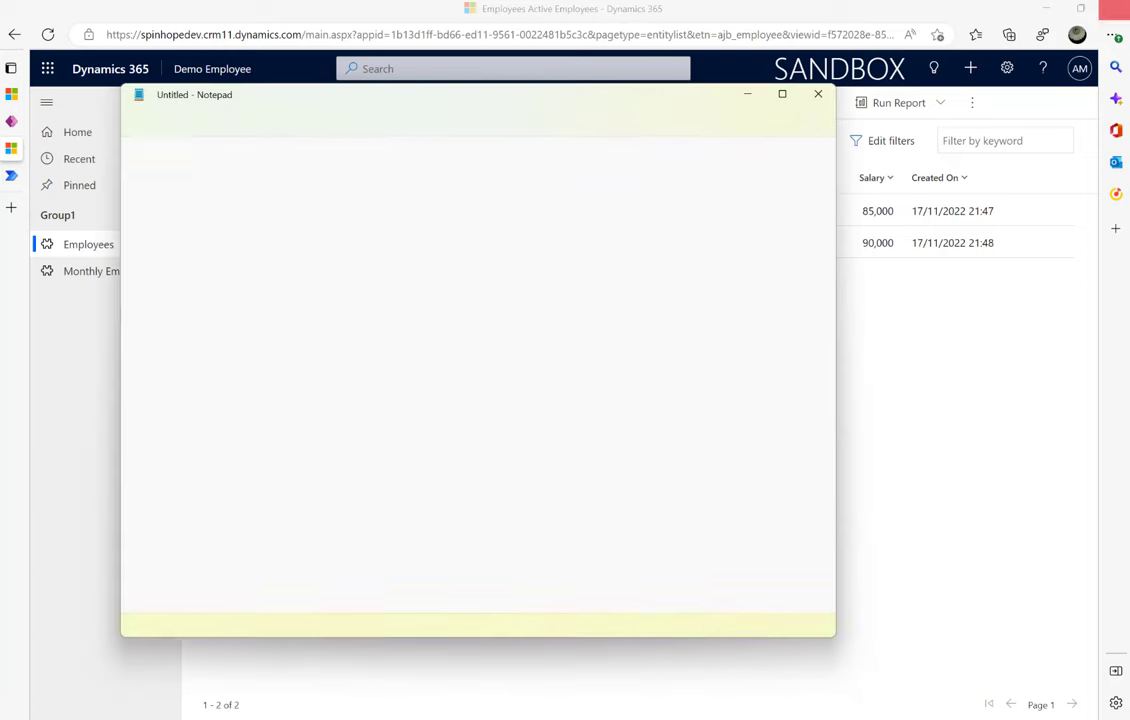
pyautogui.write('<fetch version="1.0" mapping="logical" no-lock="false" distinct="true"><entity name="ajb_employee"><attribute name="ajb_employeeid"/><attribute name="ajb_name"/><attribute name="createdon"/><order attribute="ajb_name" descending="false"/><attribute name="ajb_employeenumber"/><attribute name="ajb_salary"/><filter type="and"><condition attribute="statecode" operator="eq" value="0"/><condition attribute="ajb_employeenumber" operator="eq" value="100"/></filter></entity></fetch>')
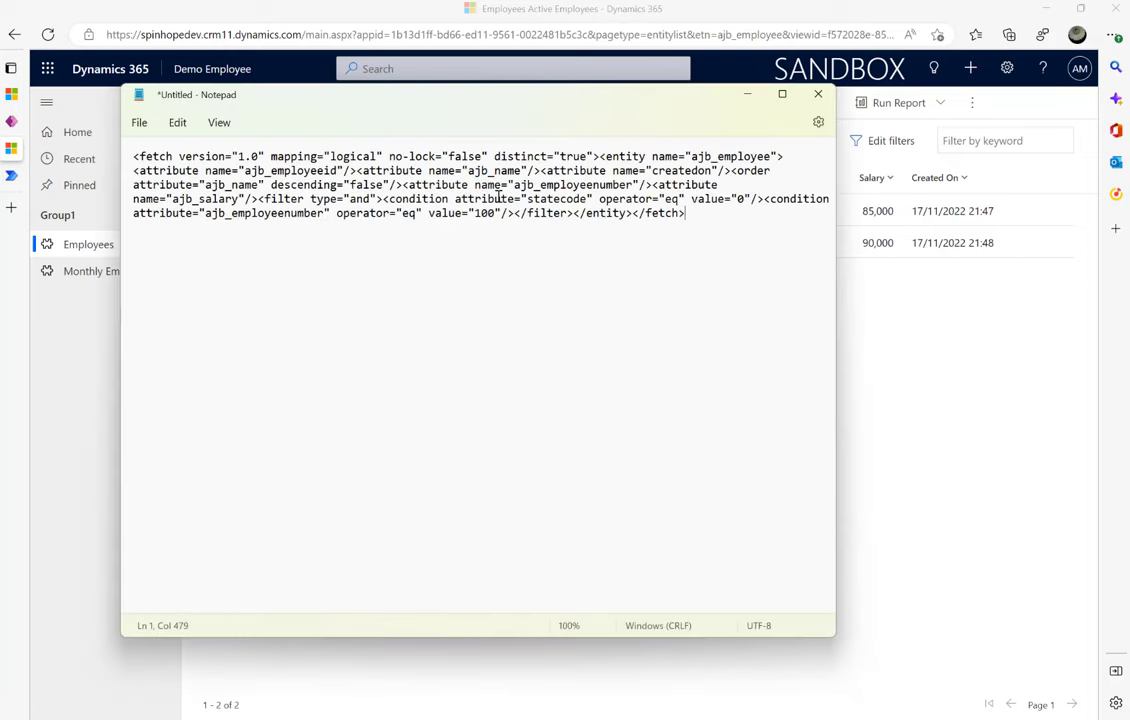
pyautogui.moveTo(510, 185); pyautogui.dragTo(636, 187)
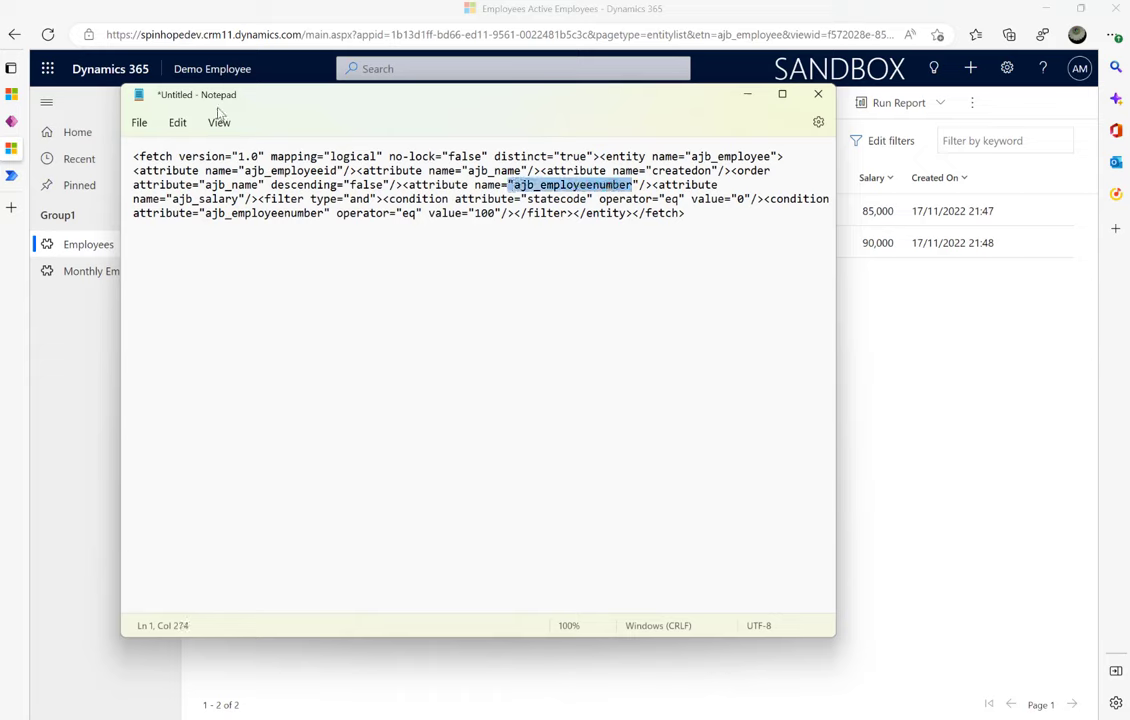
# - Switch back to the Power Automate flow and set the row filter of List rows 2 to ajb_employeenumber eq ''
pyautogui.click(40, 176)
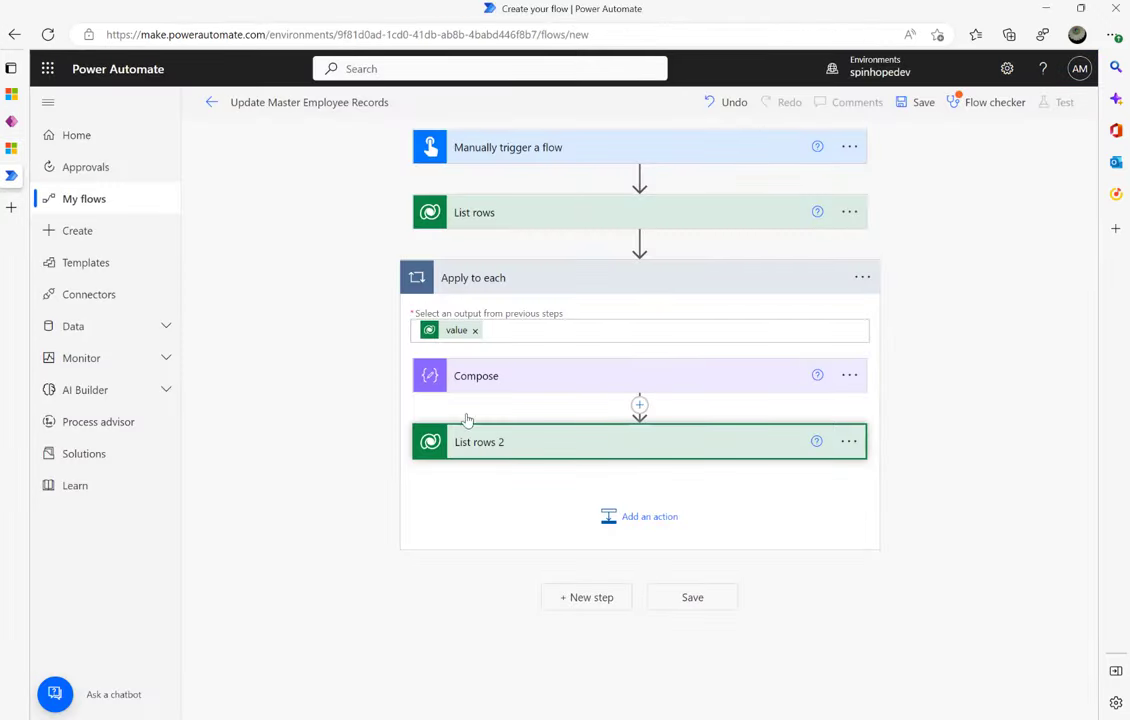
pyautogui.click(528, 453)
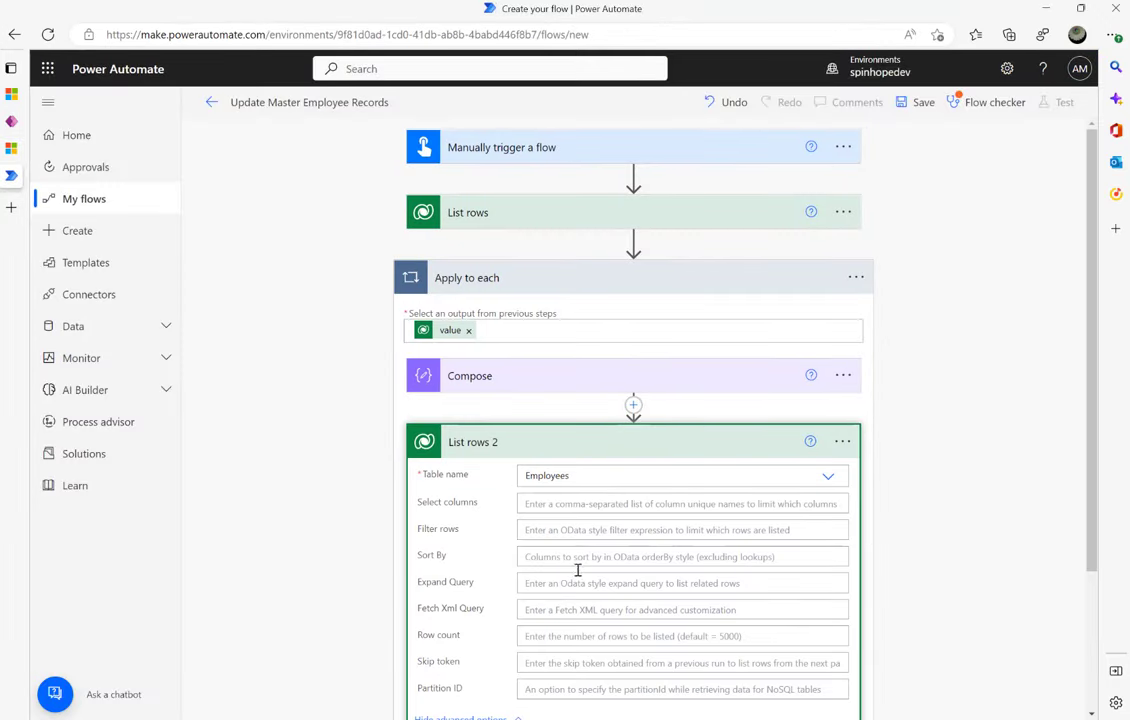
pyautogui.scroll(-1, 563, 580)
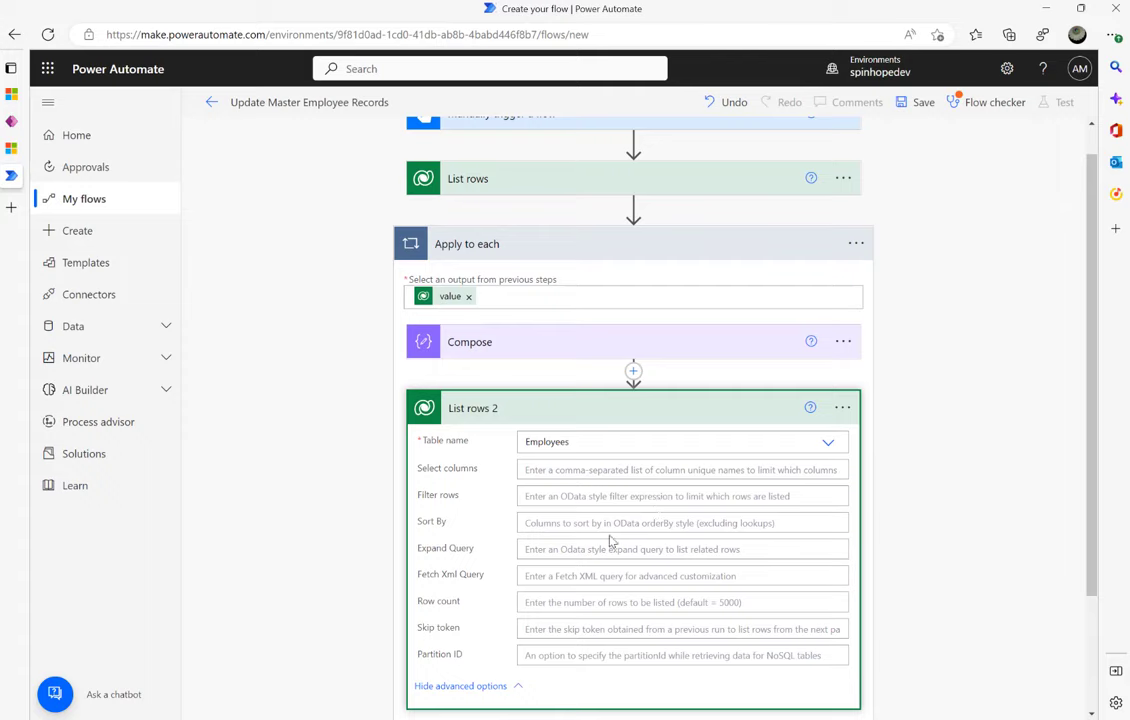
pyautogui.click(572, 496)
pyautogui.write('ajb')
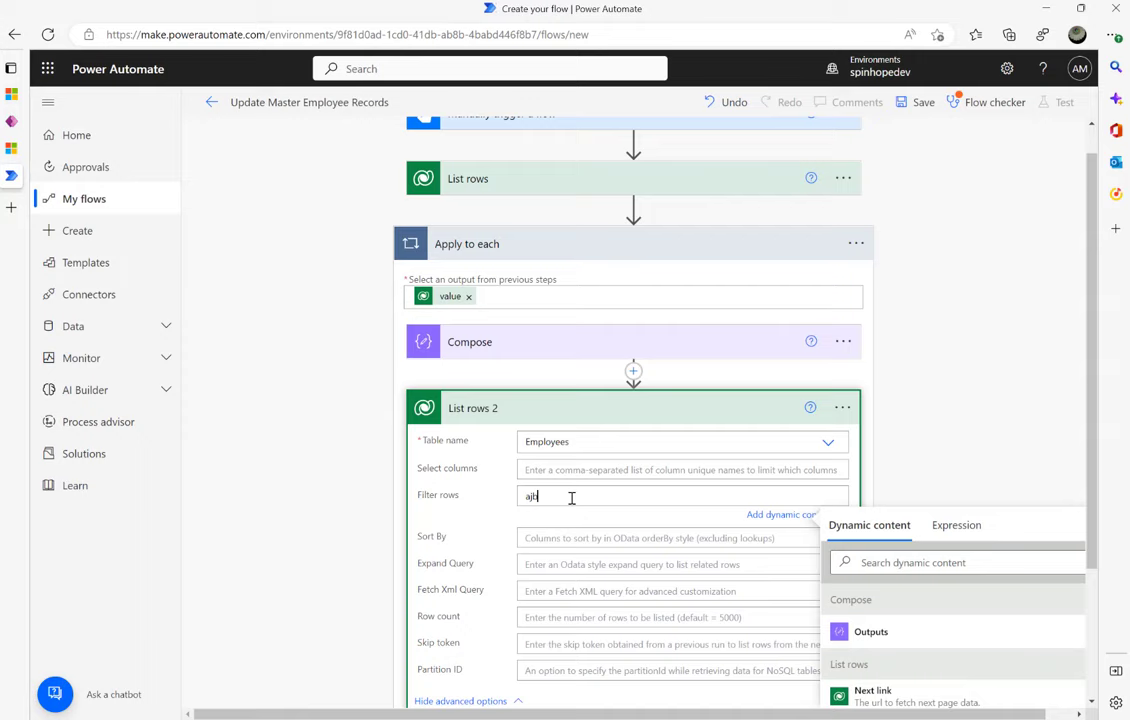
pyautogui.write("_employeenumber eq '")
pyautogui.click(631, 497)
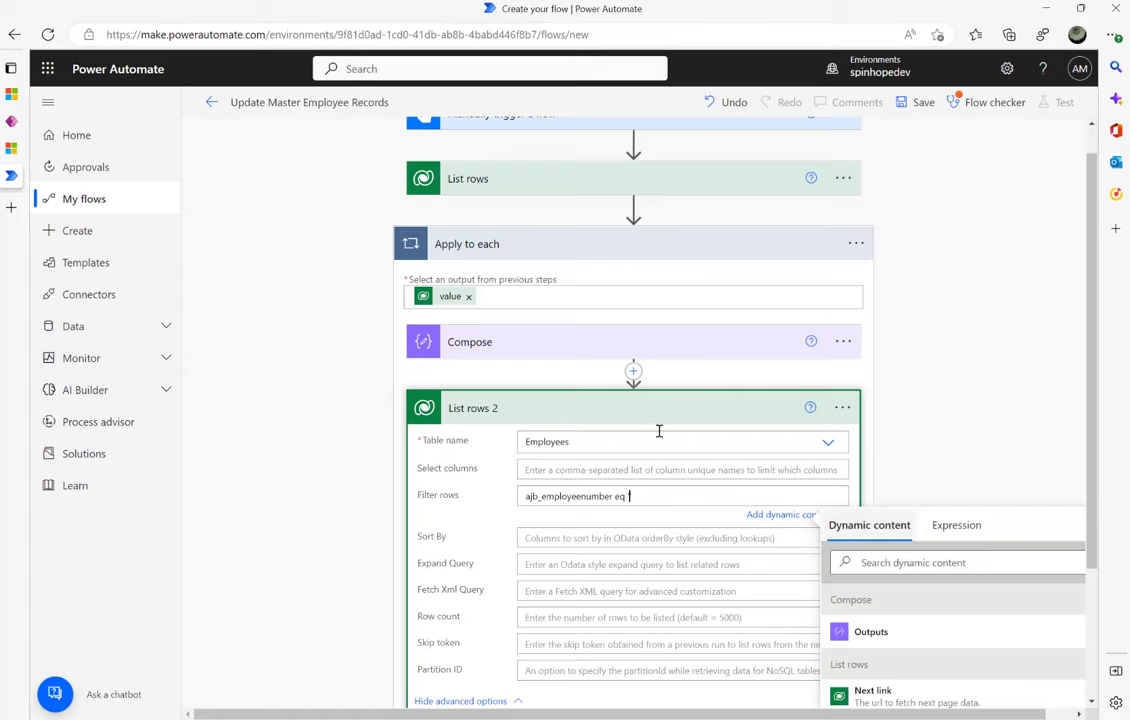
# - Try the Compose action's Outputs as the quoted value in the List rows 2 row filter, and remove it
pyautogui.click(537, 345)
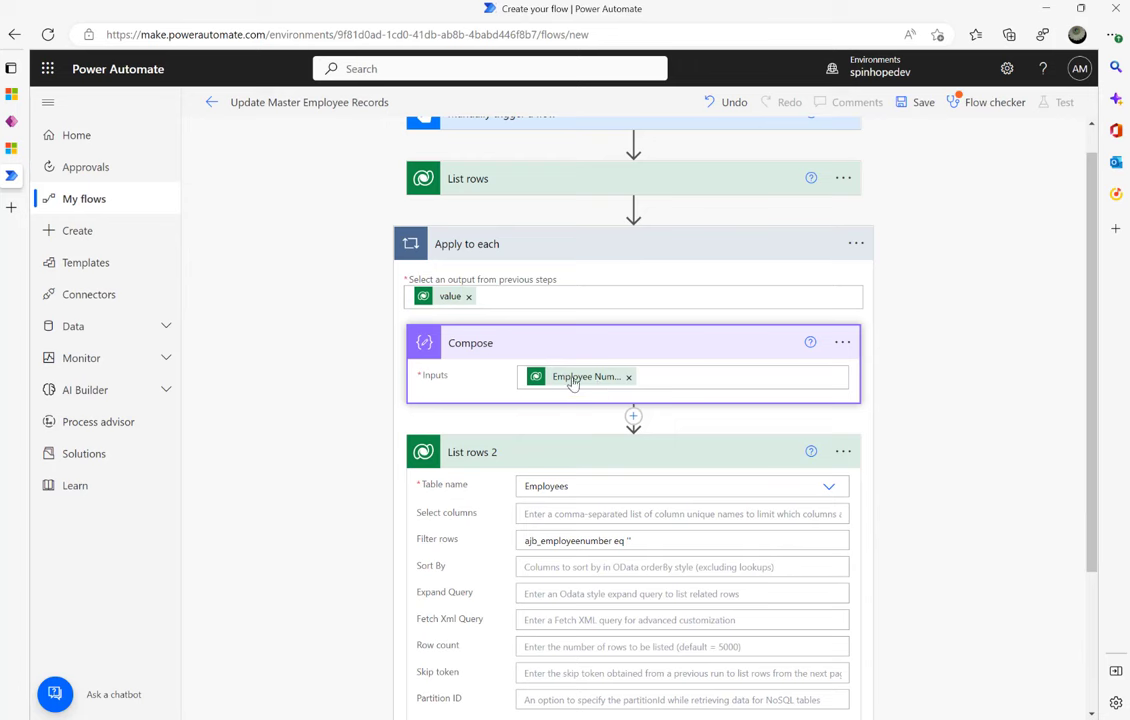
pyautogui.scroll(-2, 647, 424)
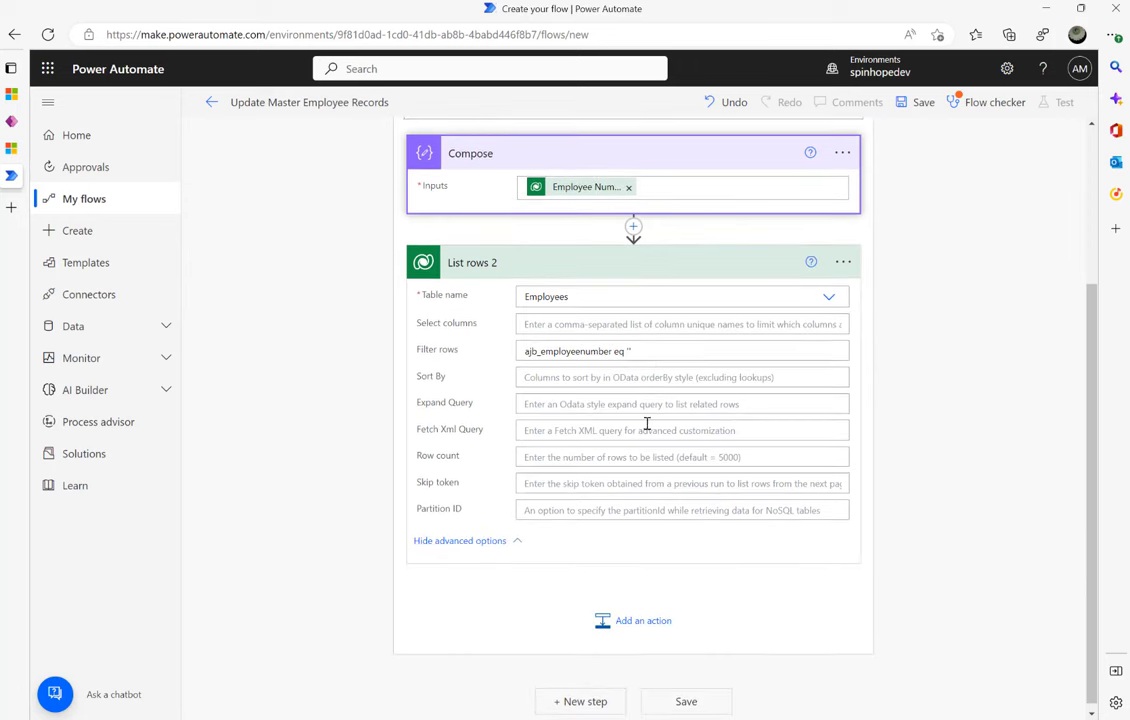
pyautogui.click(650, 352)
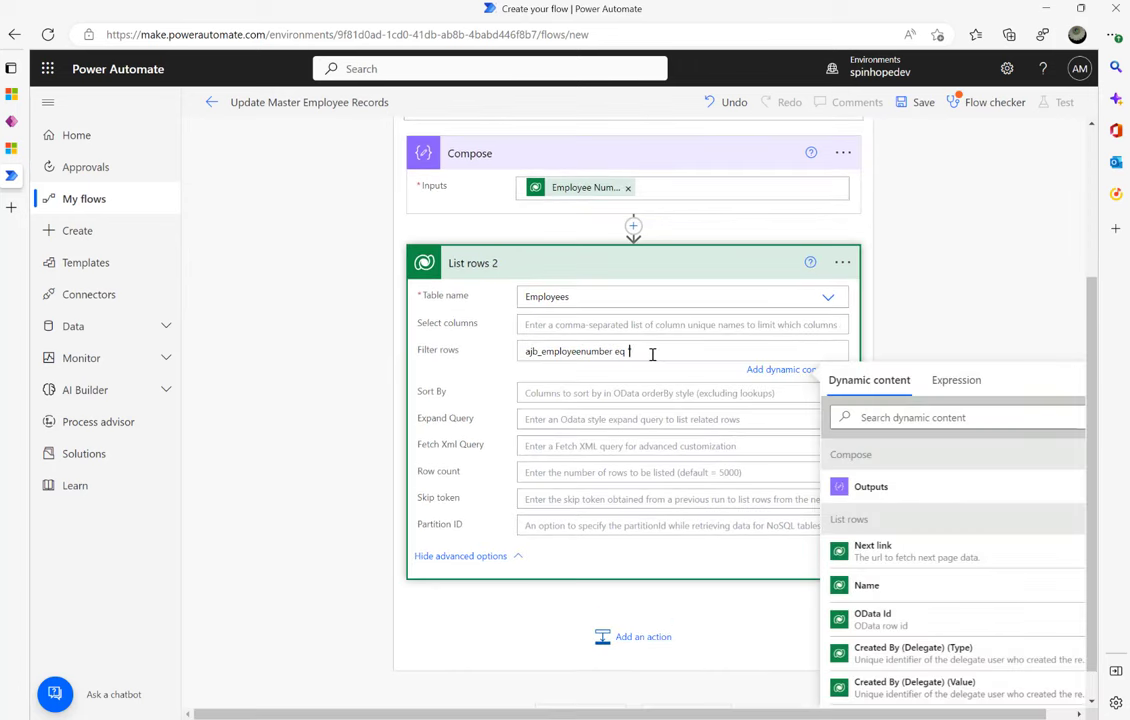
pyautogui.click(873, 488)
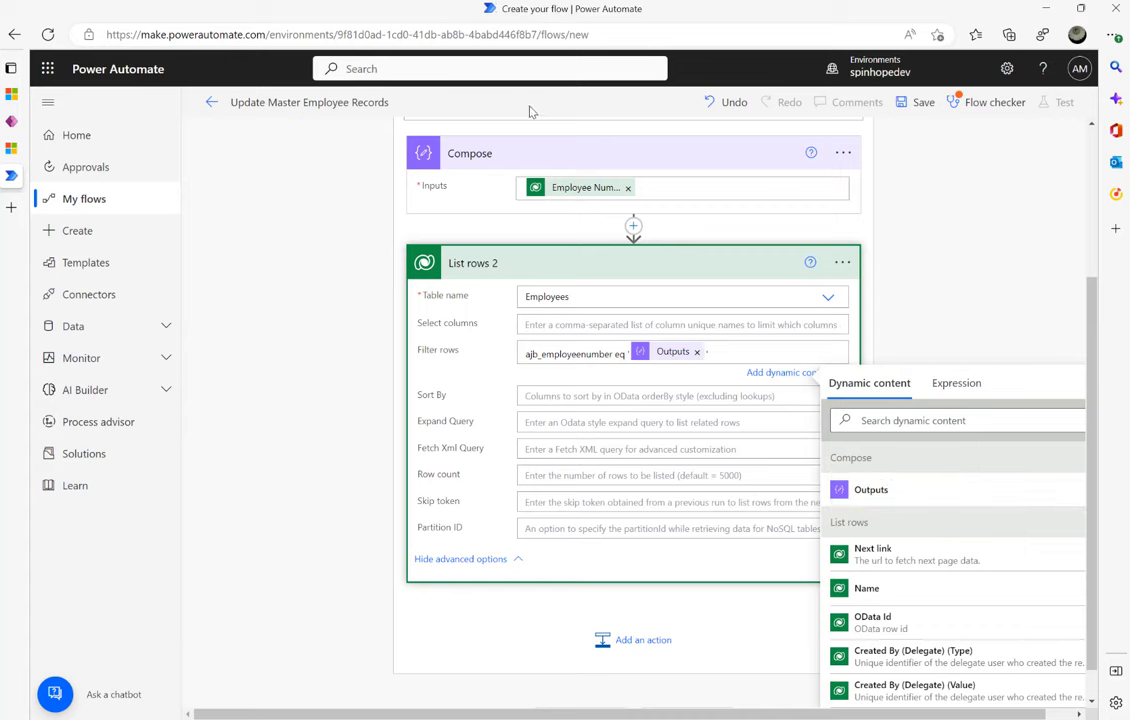
pyautogui.click(698, 353)
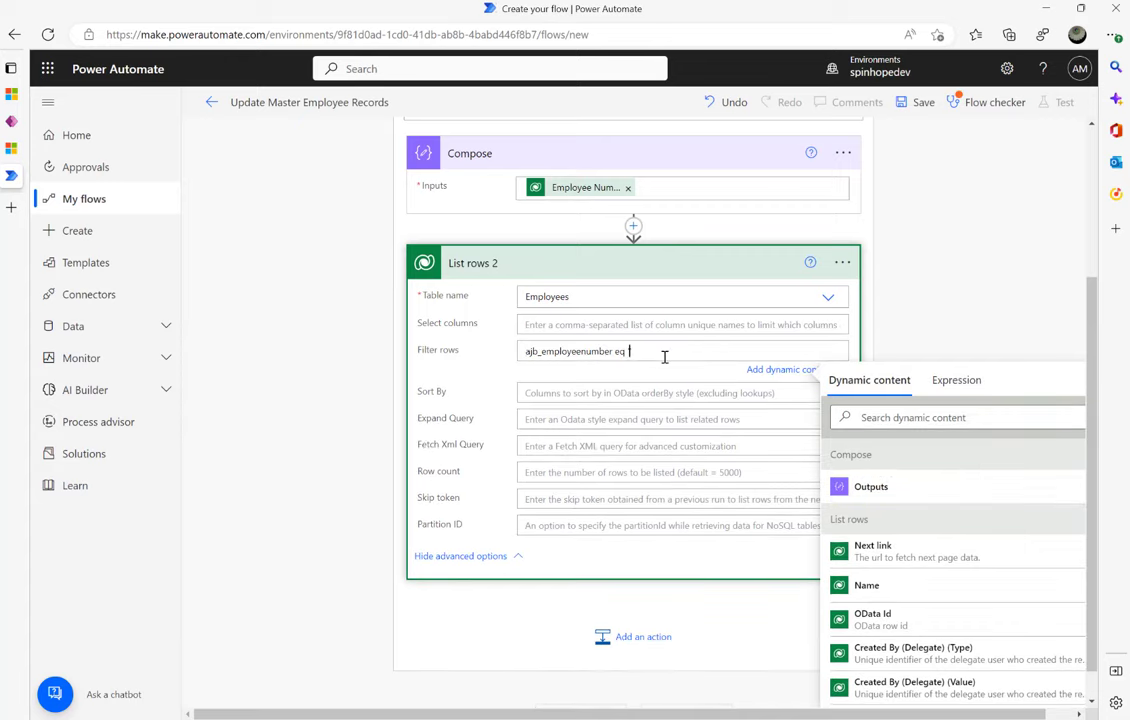
# - Insert the Employee Number from the first List rows action between the quotes of the List rows 2 row filter
pyautogui.click(866, 418)
pyautogui.write('e')
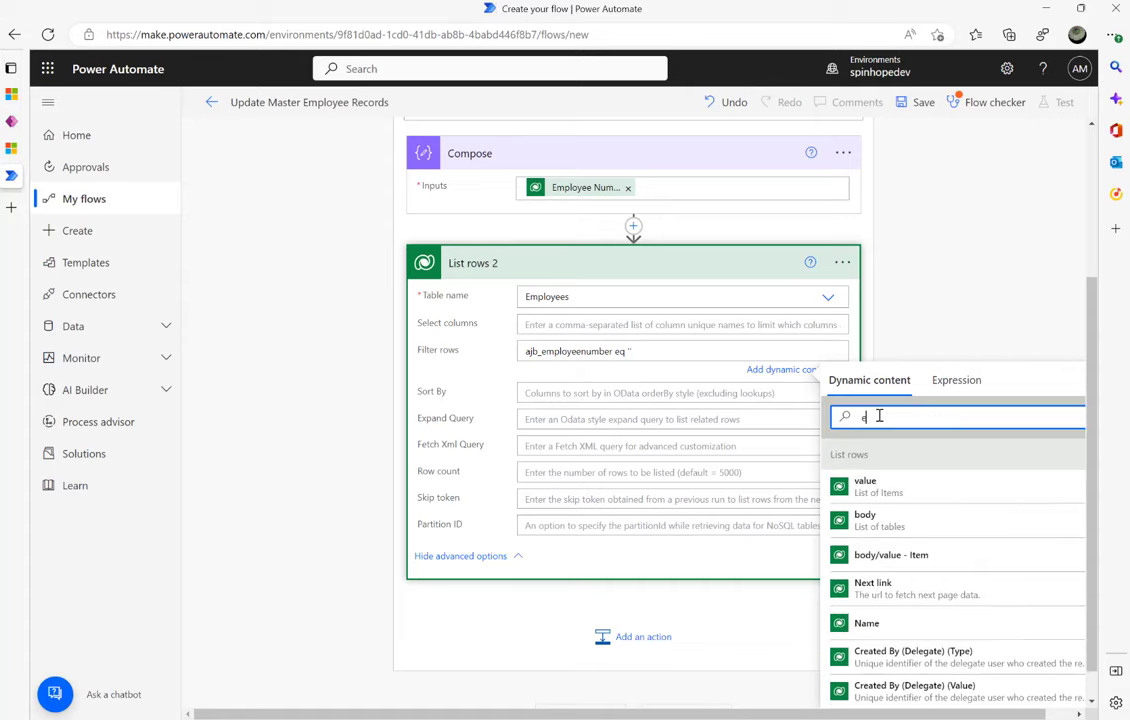
pyautogui.write(',ploy')
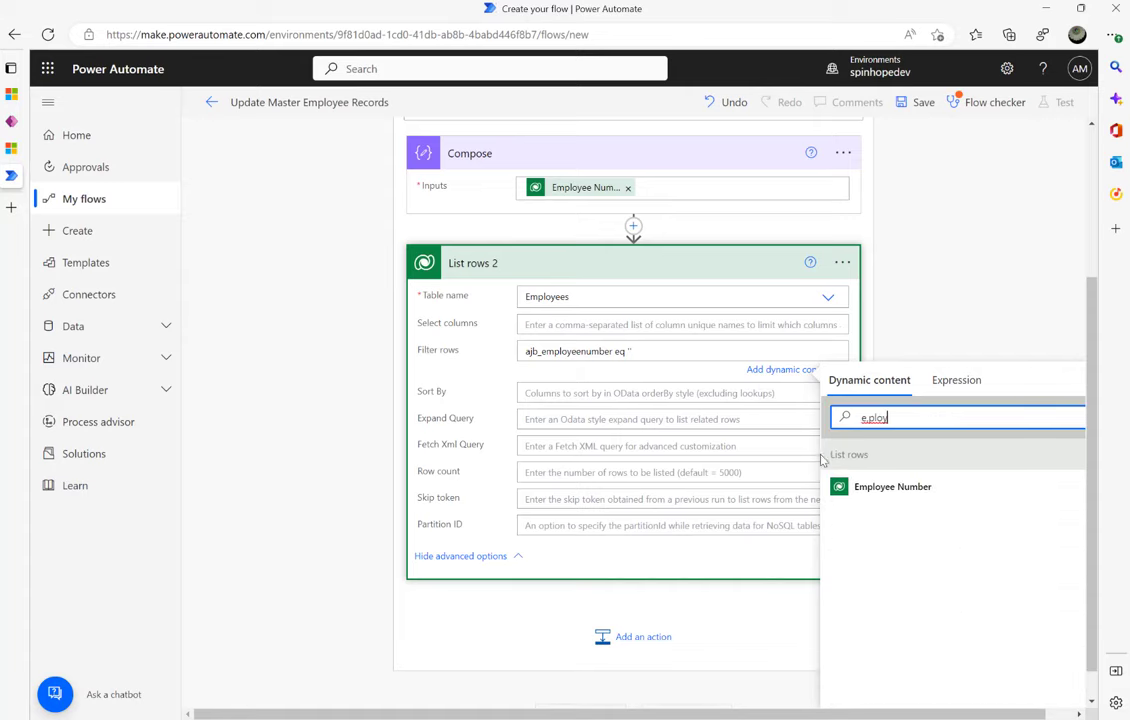
pyautogui.scroll(3, 591, 311)
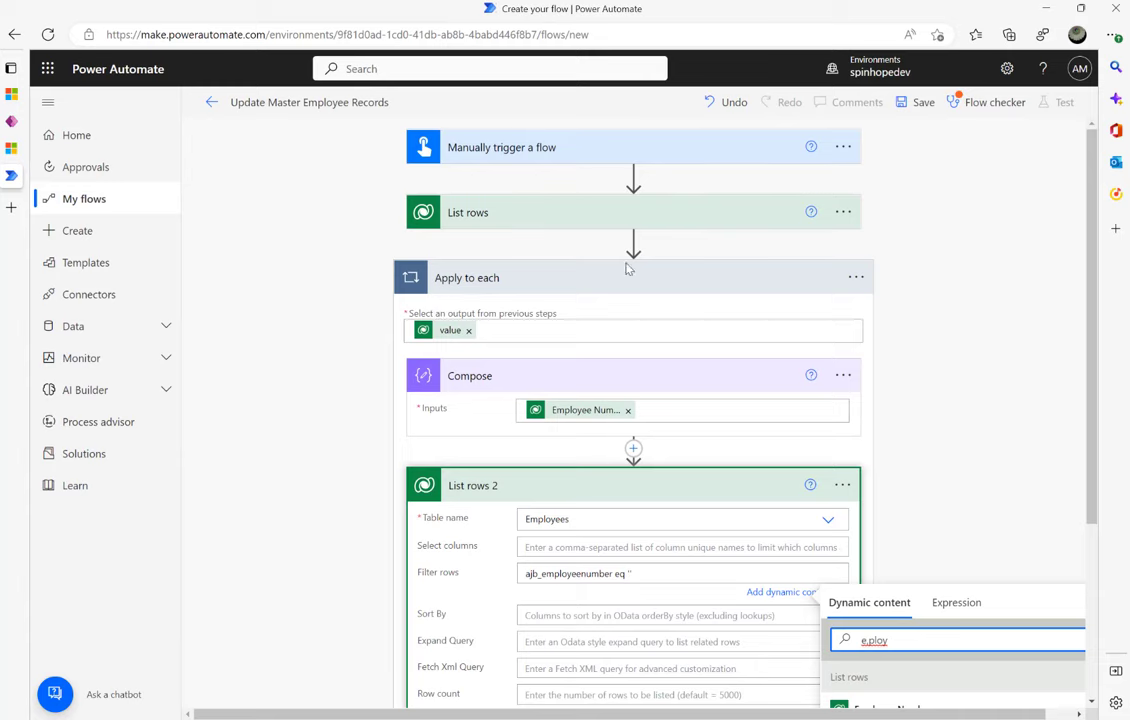
pyautogui.scroll(-3, 560, 215)
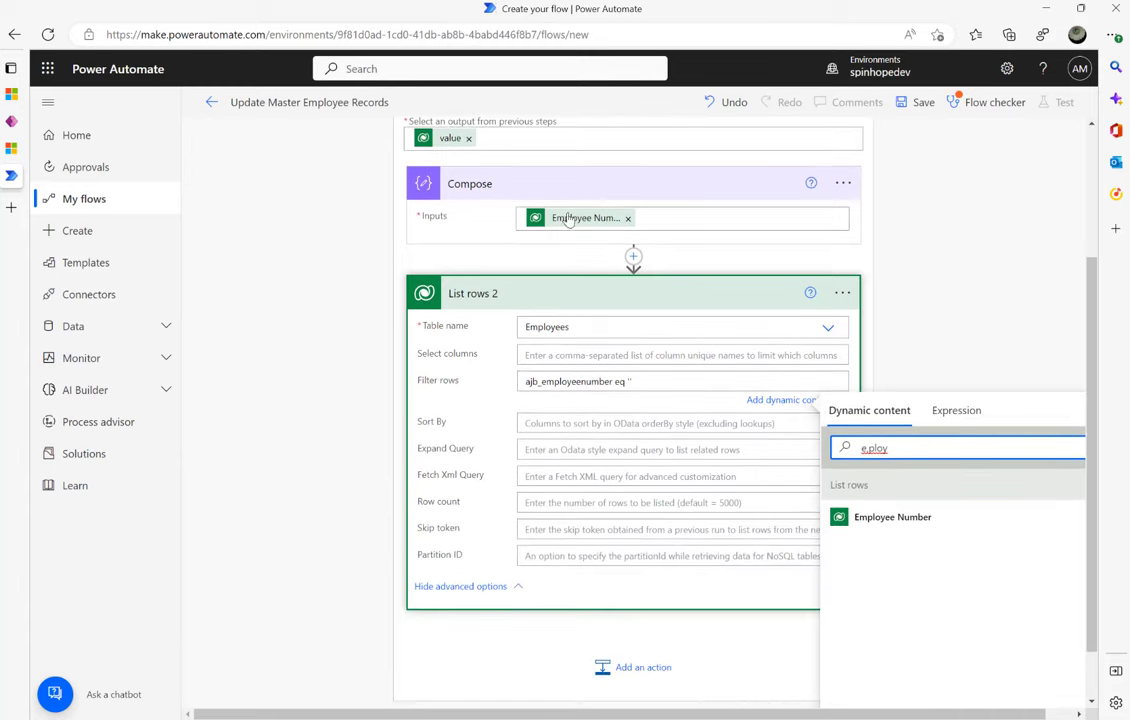
pyautogui.click(865, 519)
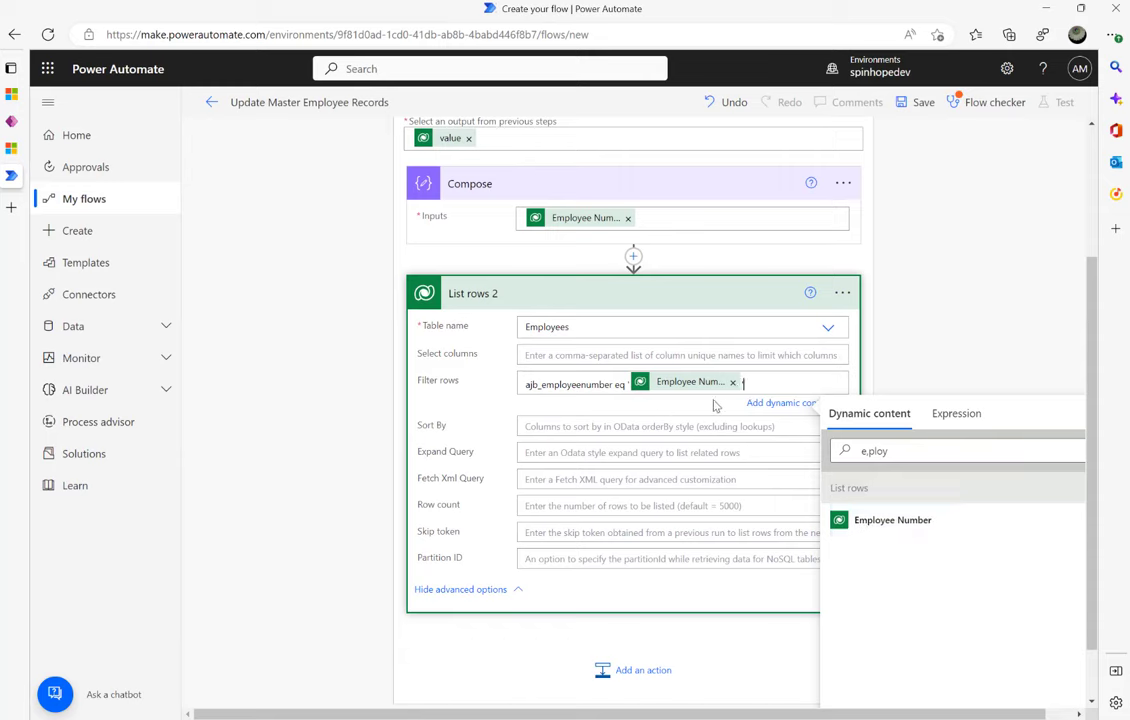
pyautogui.write("'")
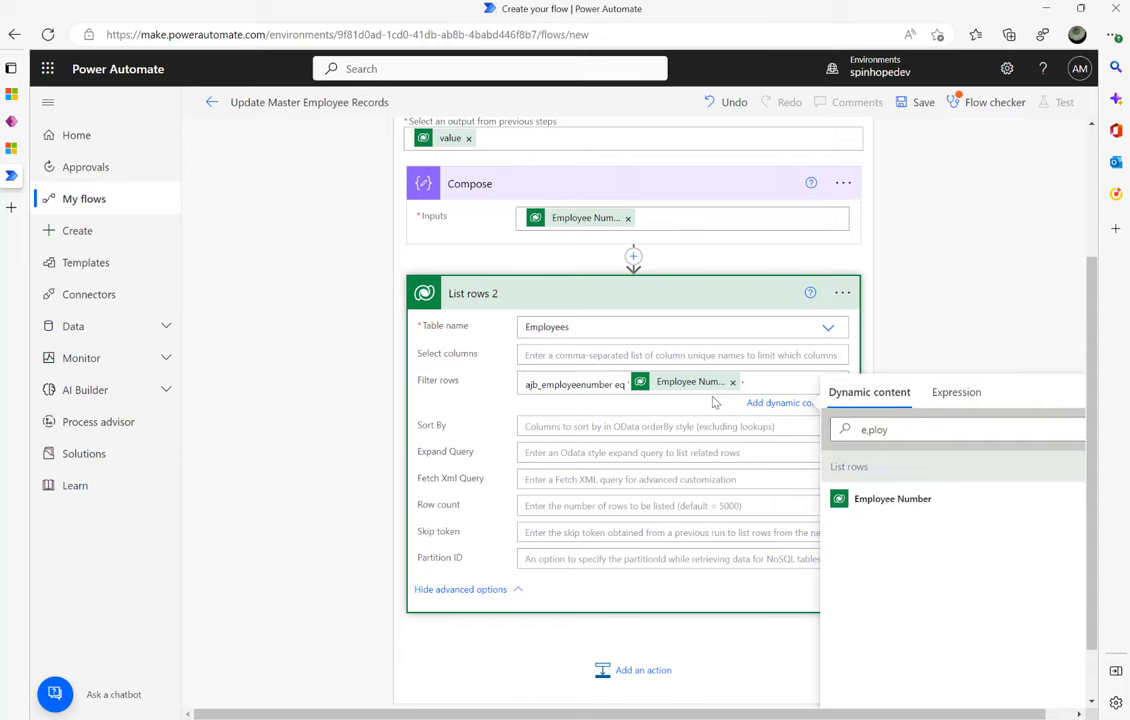
pyautogui.click(972, 278)
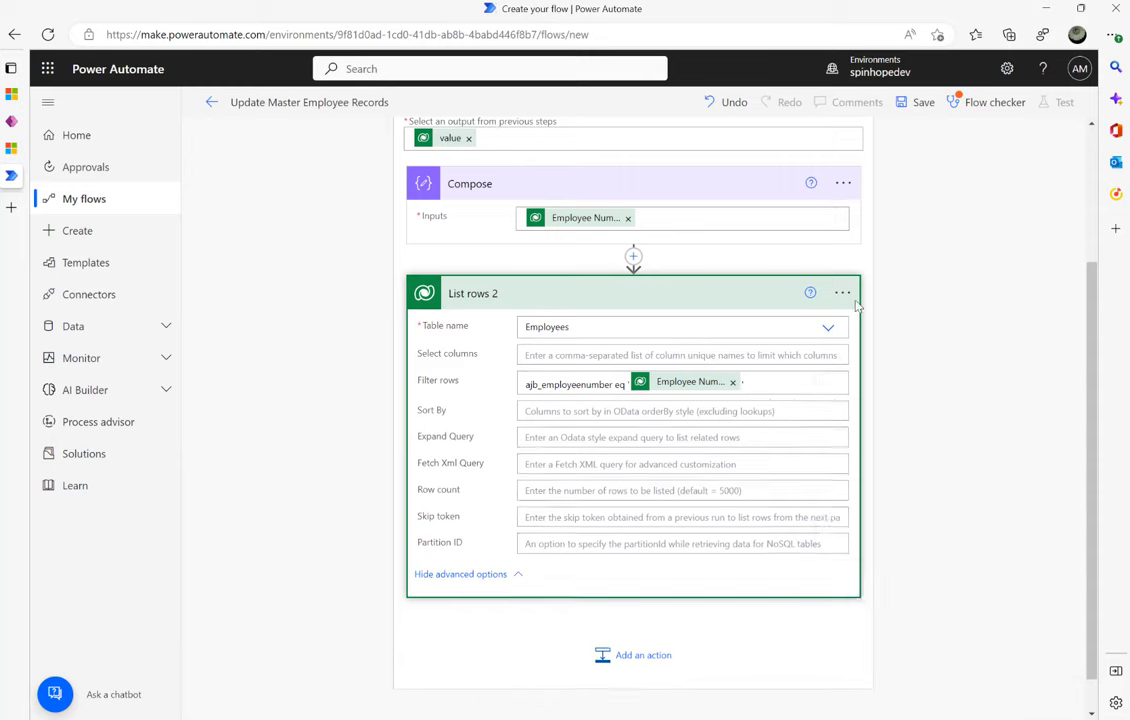
# - Add a Condition control after List rows 2 inside the Apply to each loop
pyautogui.click(629, 655)
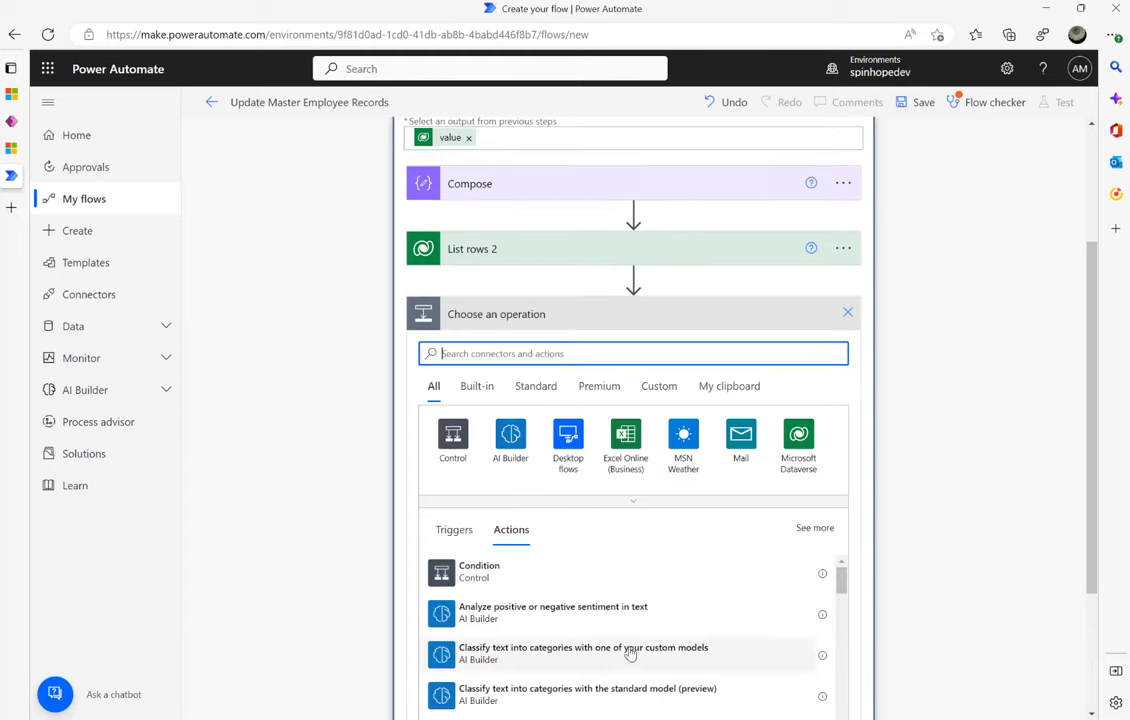
pyautogui.click(453, 440)
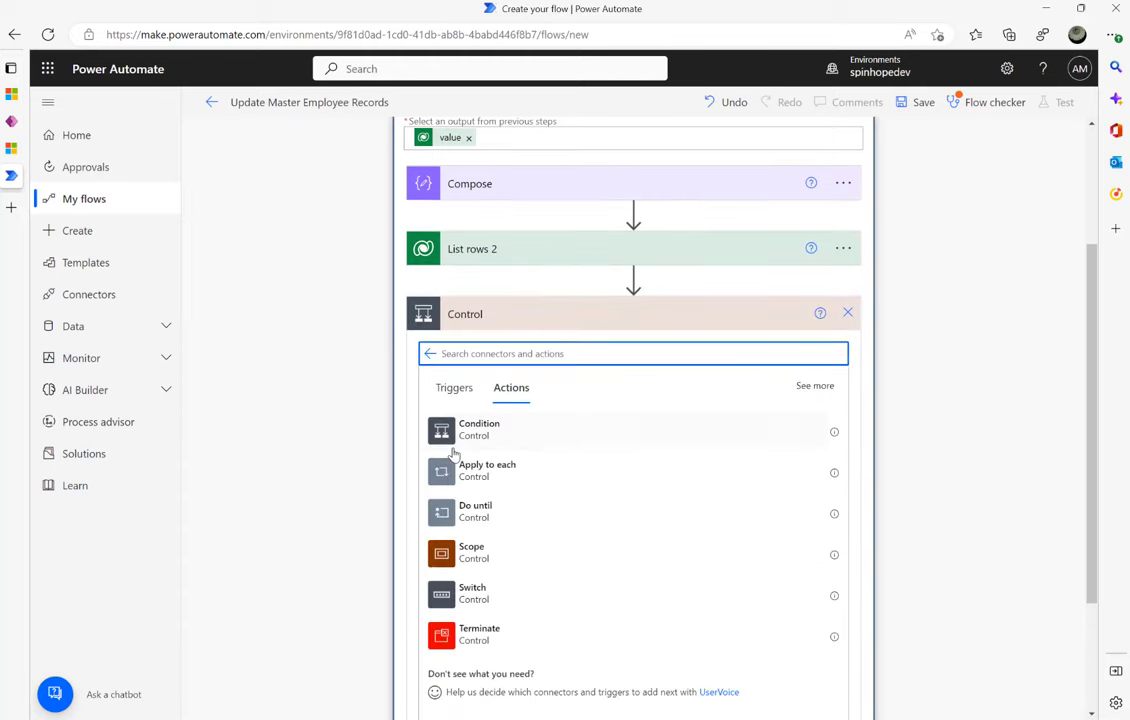
pyautogui.click(464, 432)
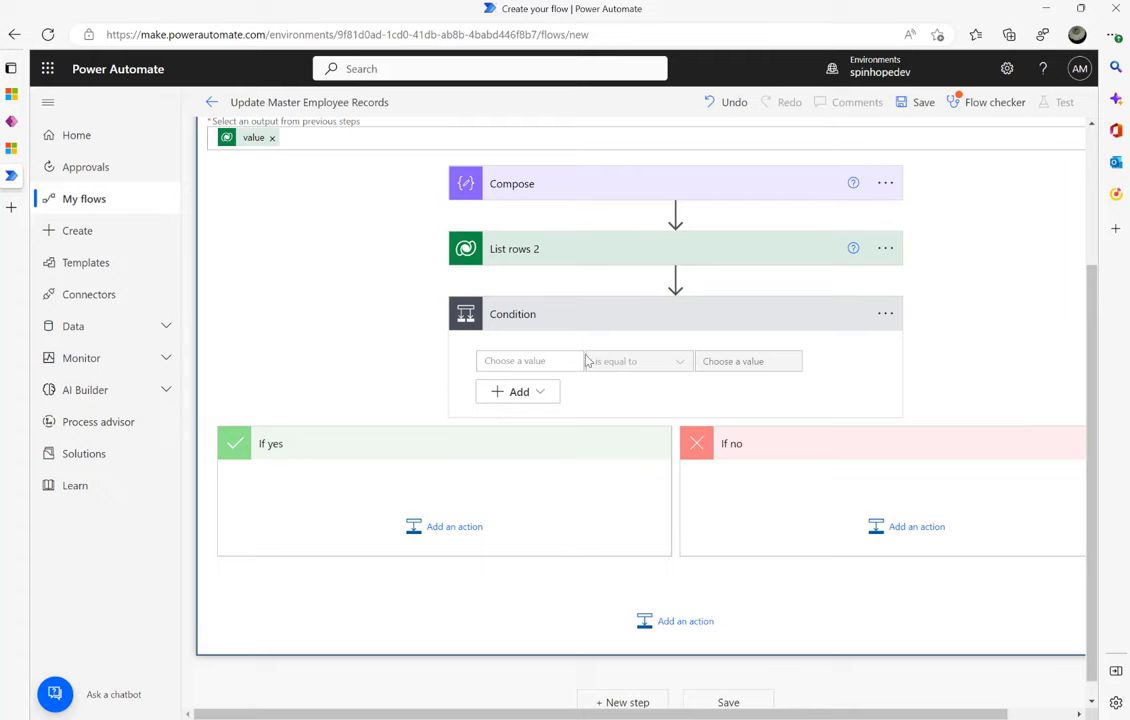
pyautogui.click(515, 361)
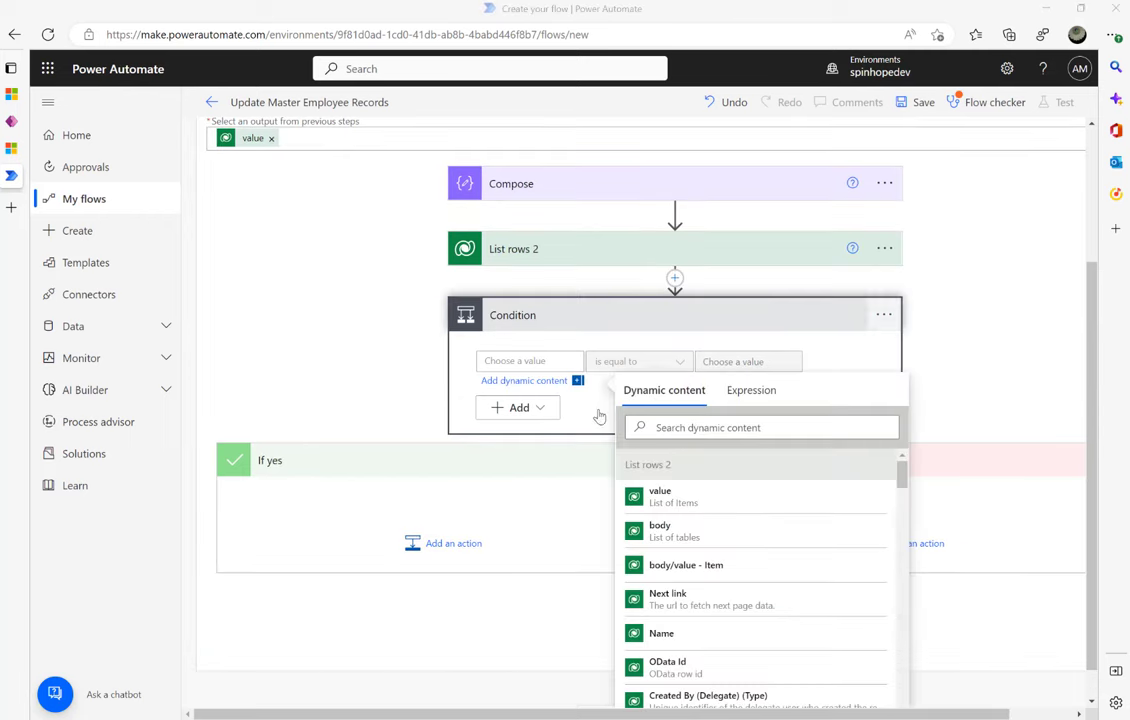
# - Review the table names and row filters set in List rows 2 and the first List rows action
pyautogui.click(535, 252)
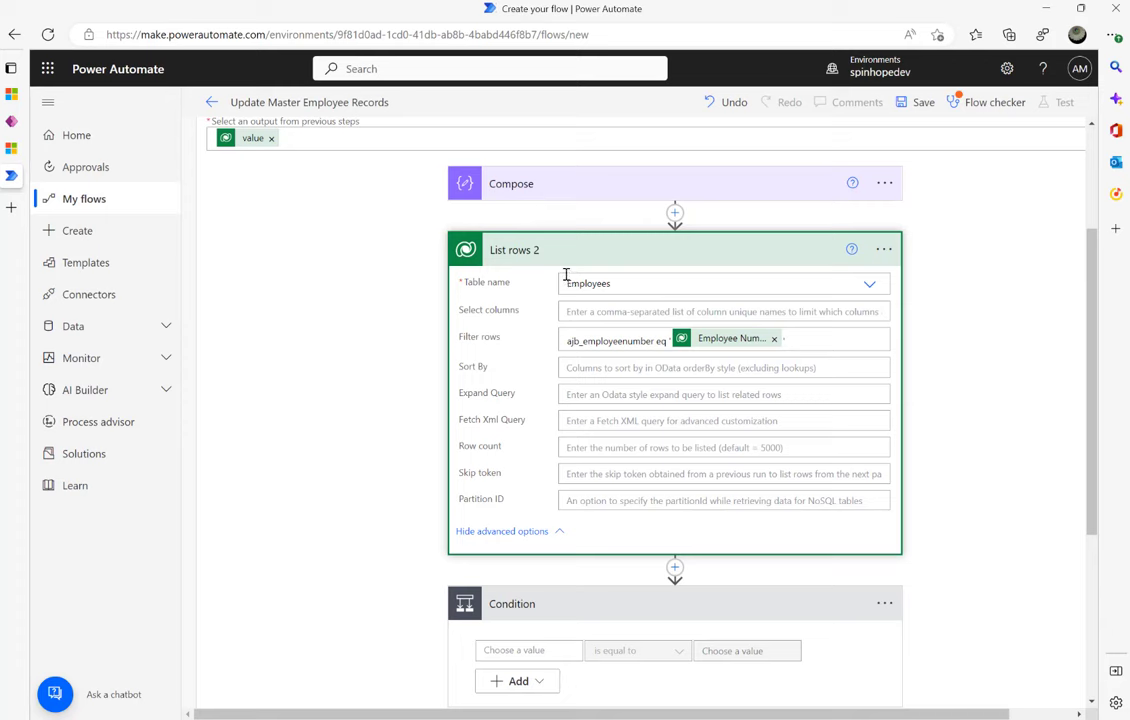
pyautogui.scroll(2, 490, 220)
pyautogui.click(516, 214)
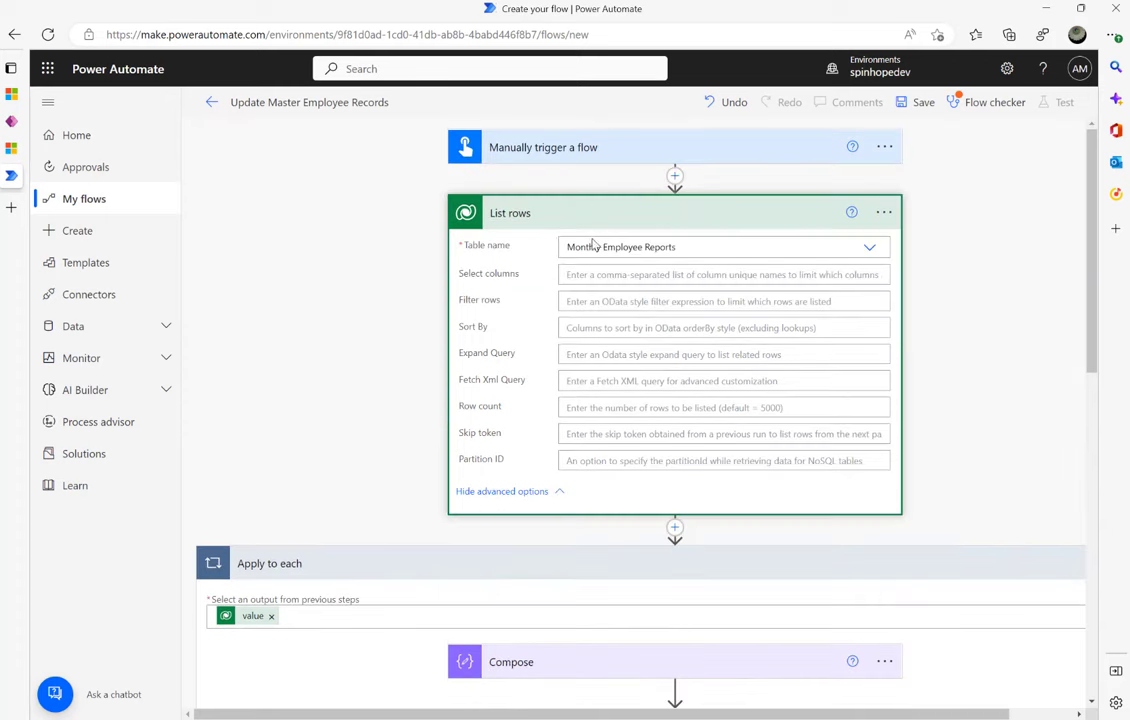
pyautogui.scroll(-5, 600, 262)
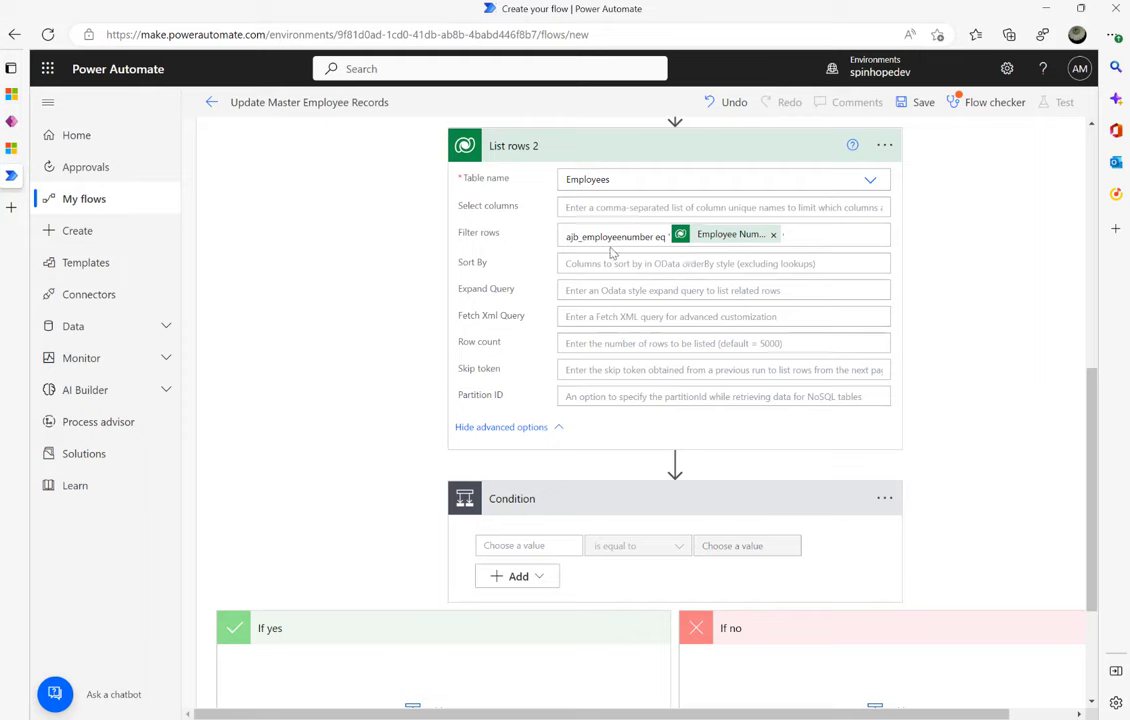
pyautogui.scroll(-2, 543, 539)
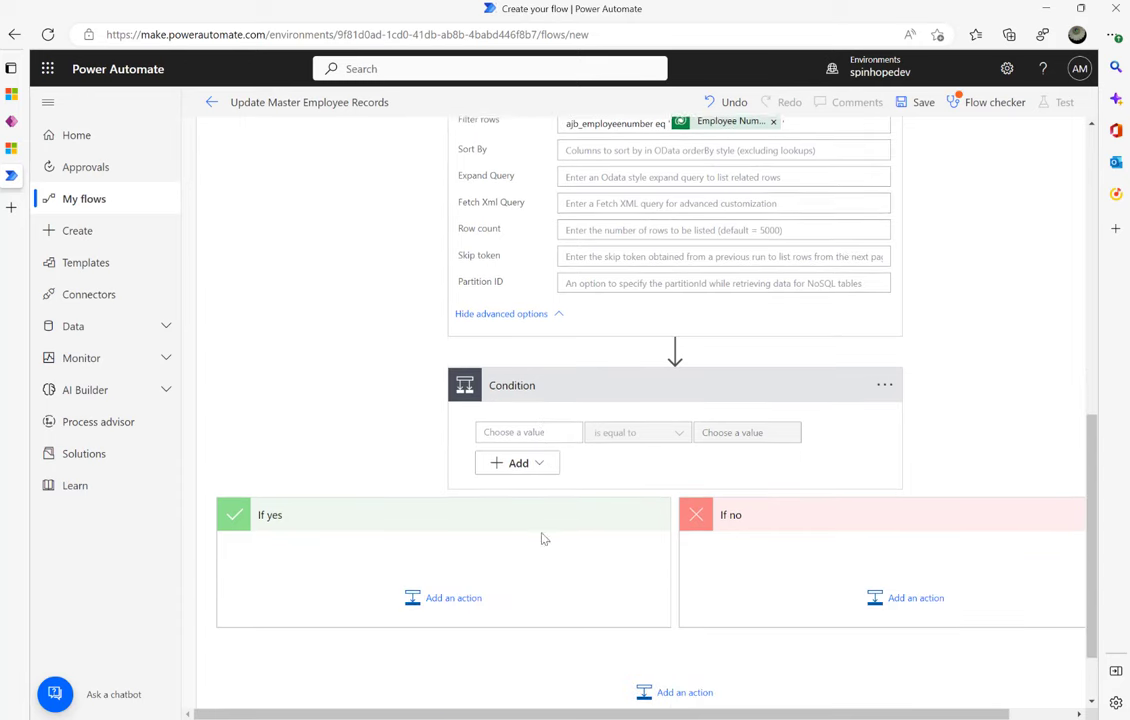
pyautogui.click(540, 429)
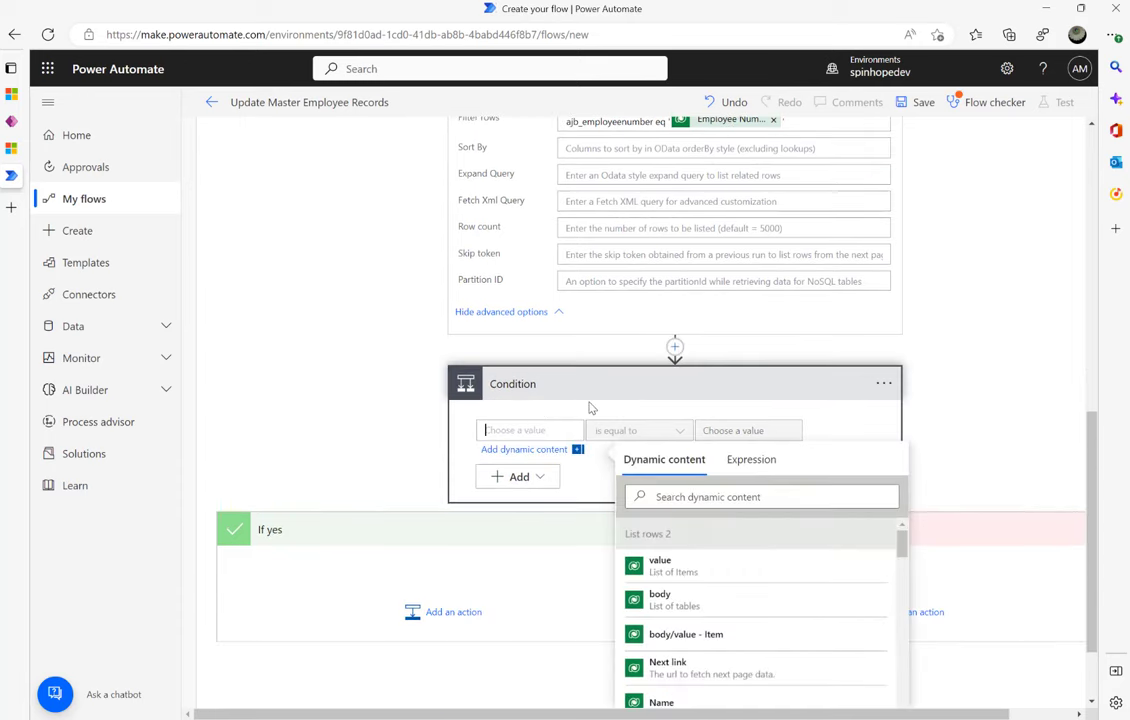
# - Insert a Compose action between List rows 2 and the Condition, using the value list from List rows 2 as its input
pyautogui.click(675, 346)
pyautogui.click(663, 371)
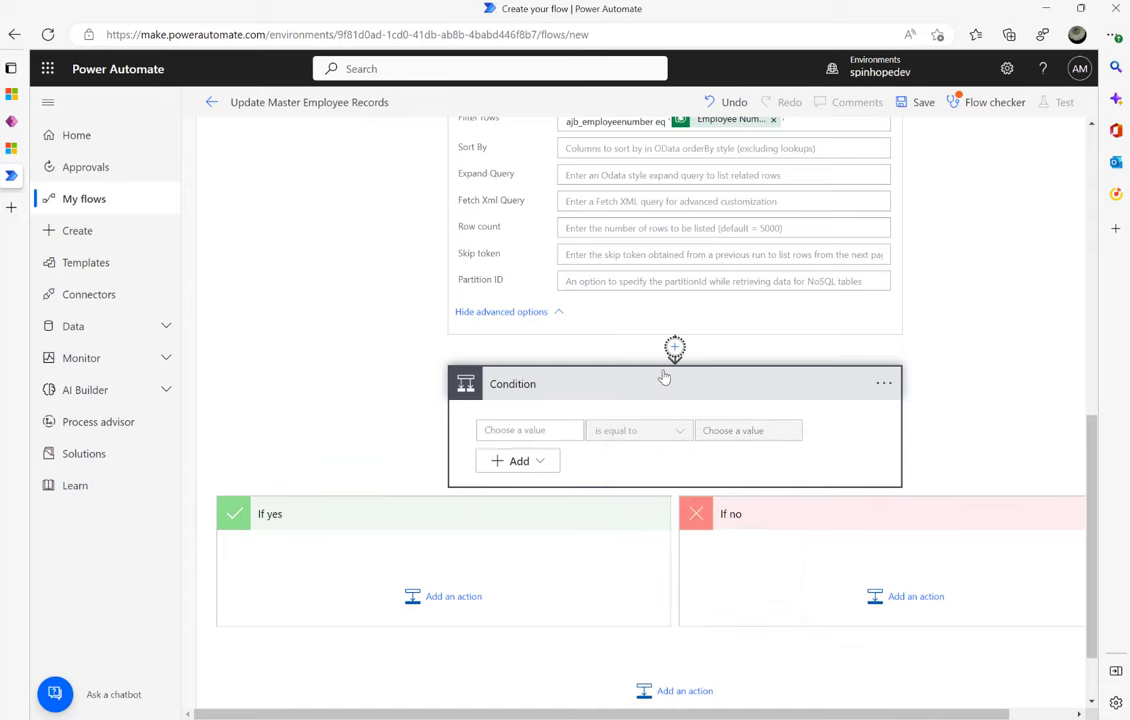
pyautogui.write('con')
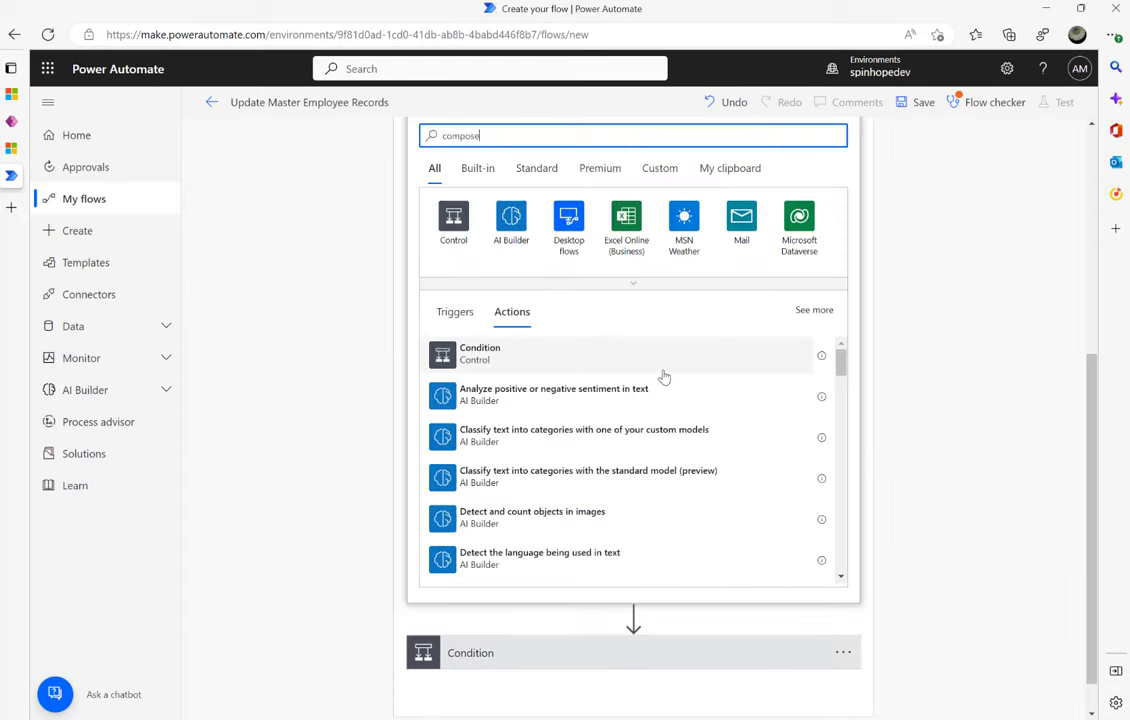
pyautogui.write('pose')
pyautogui.click(465, 355)
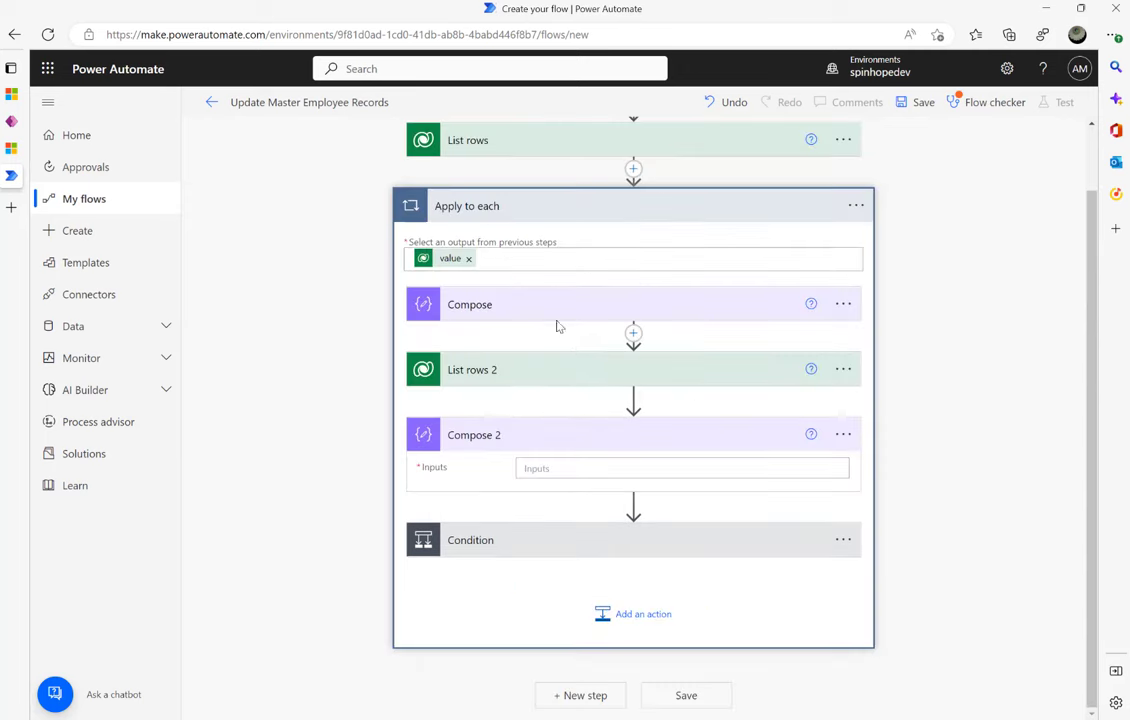
pyautogui.click(565, 472)
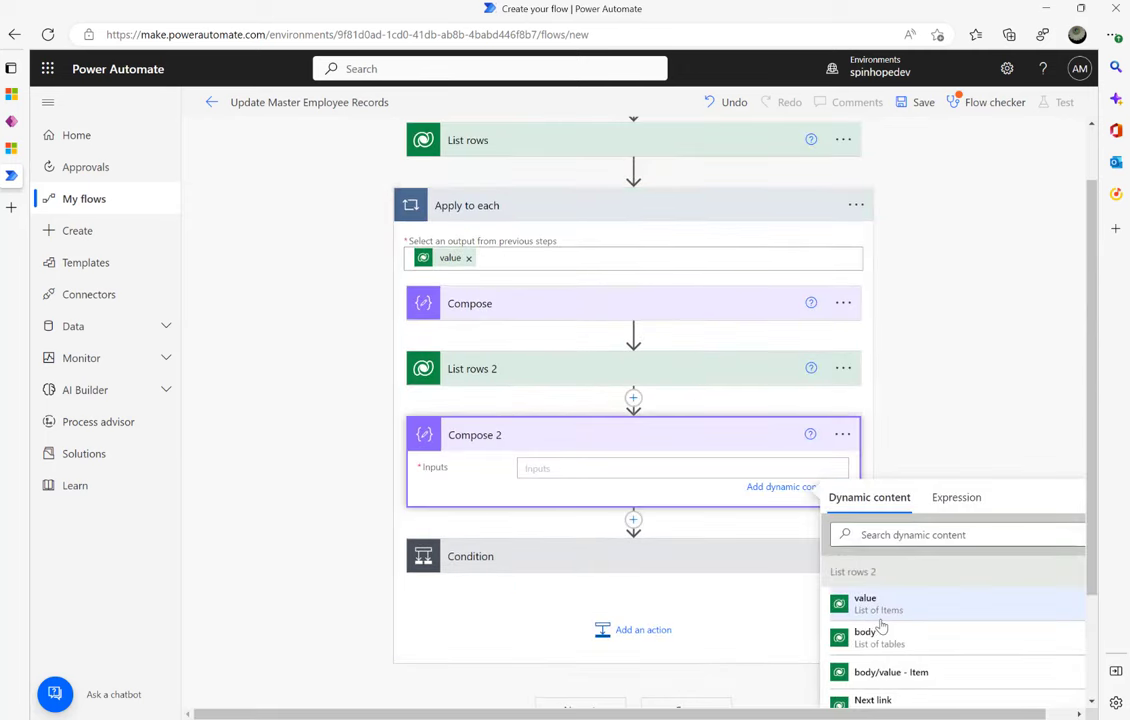
pyautogui.click(878, 610)
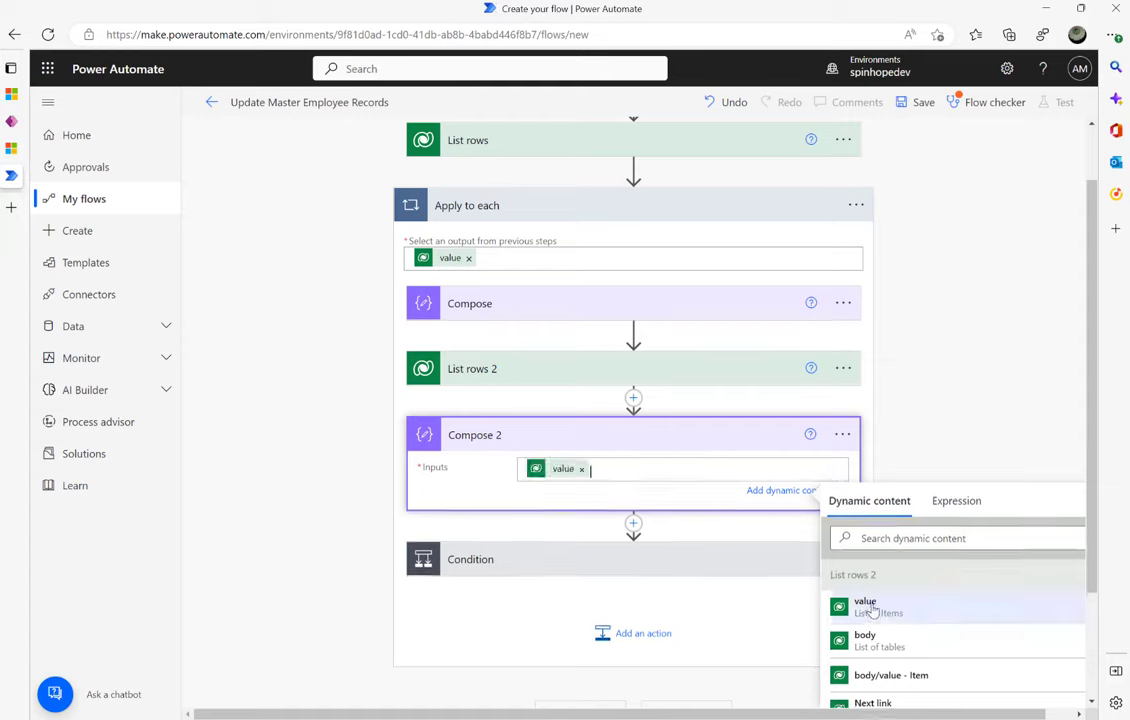
# - Copy the expression outputs('List_rows_2')?['body/value'] from the code view of Compose 2
pyautogui.click(845, 437)
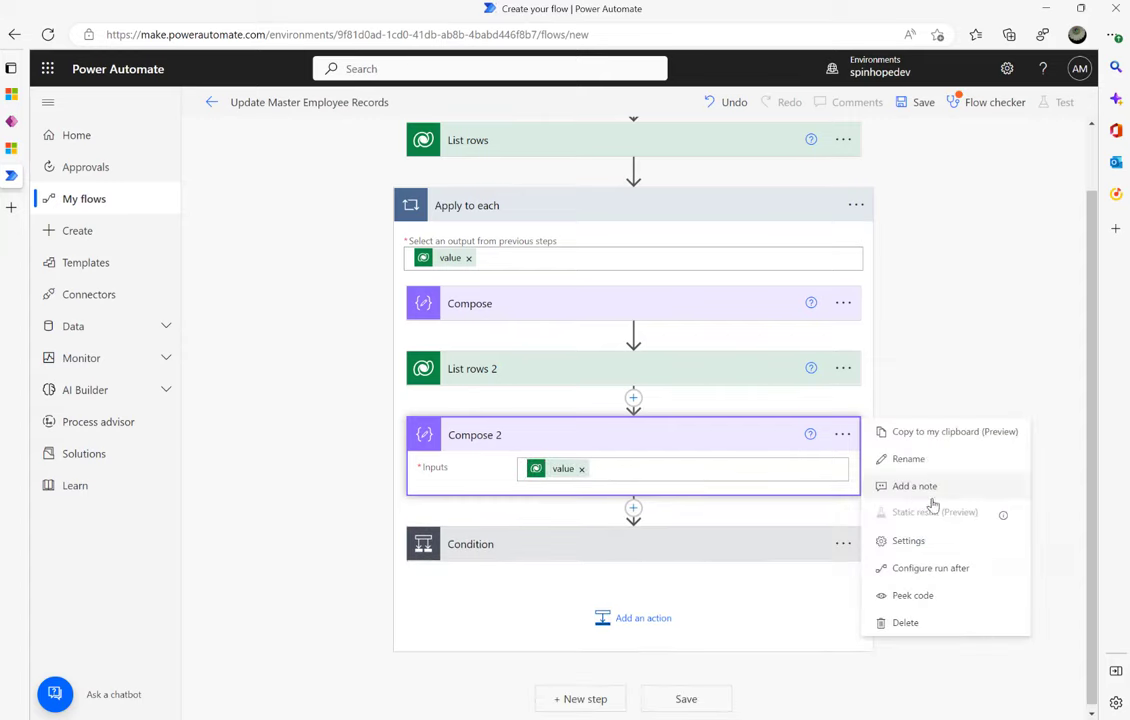
pyautogui.click(918, 596)
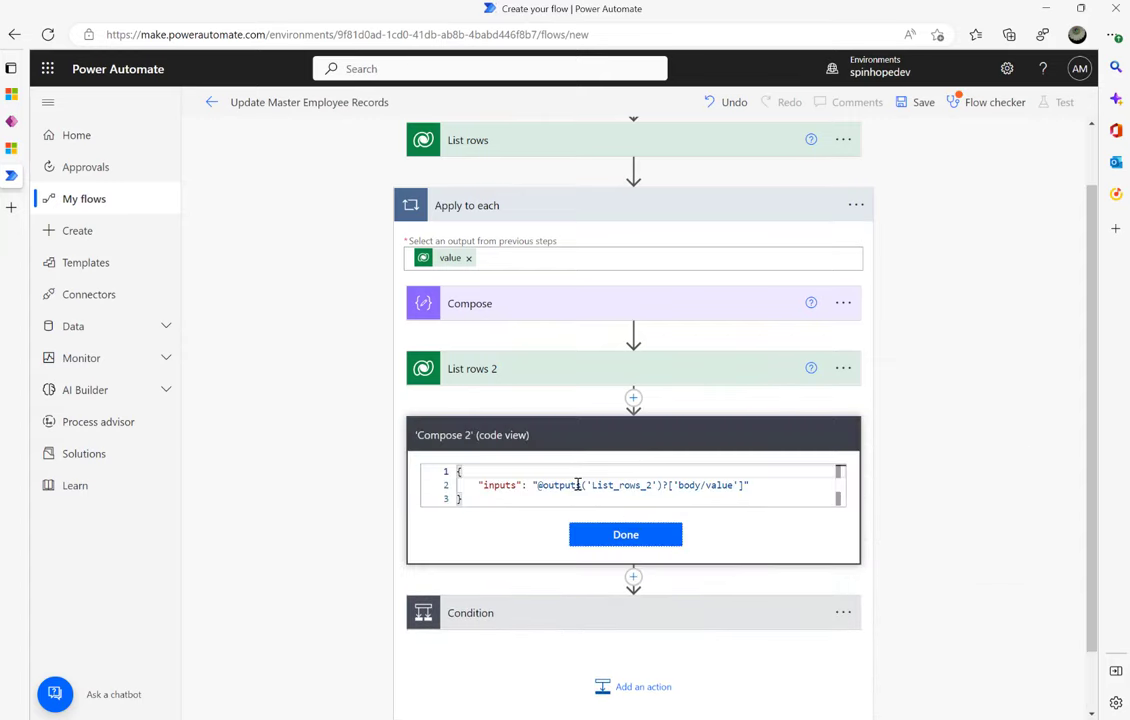
pyautogui.moveTo(537, 485); pyautogui.dragTo(740, 485)
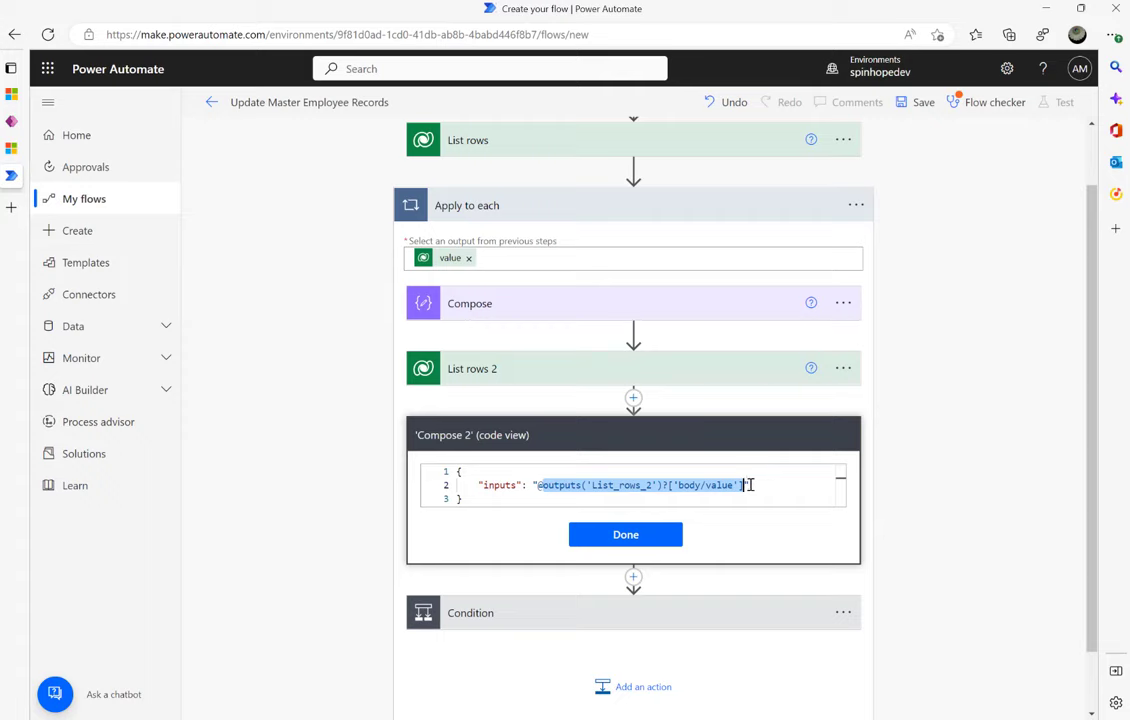
pyautogui.click(624, 537)
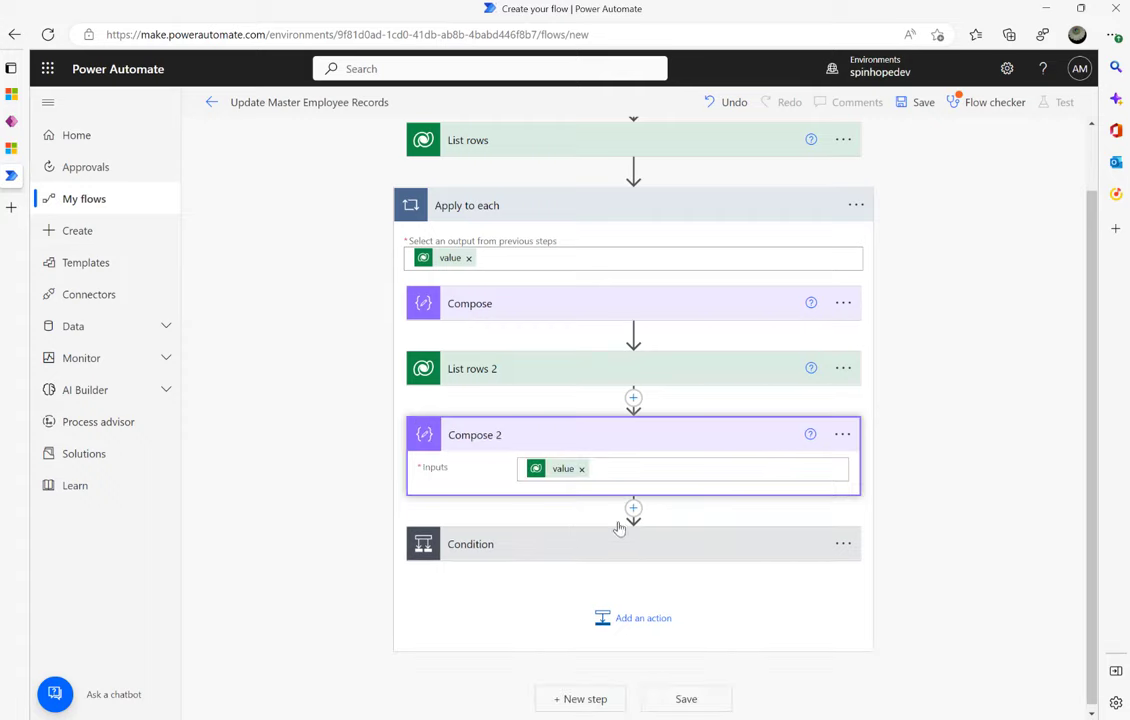
# - Delete the Compose 2 action between List rows 2 and the Condition
pyautogui.click(842, 440)
pyautogui.click(898, 621)
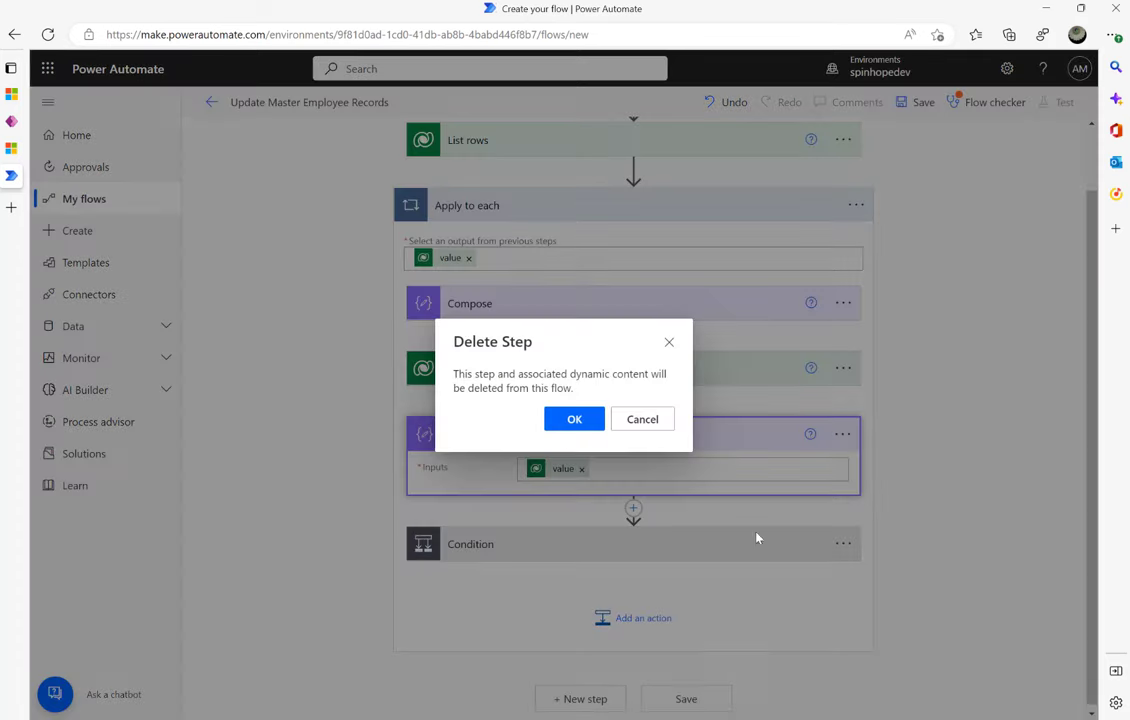
pyautogui.click(572, 426)
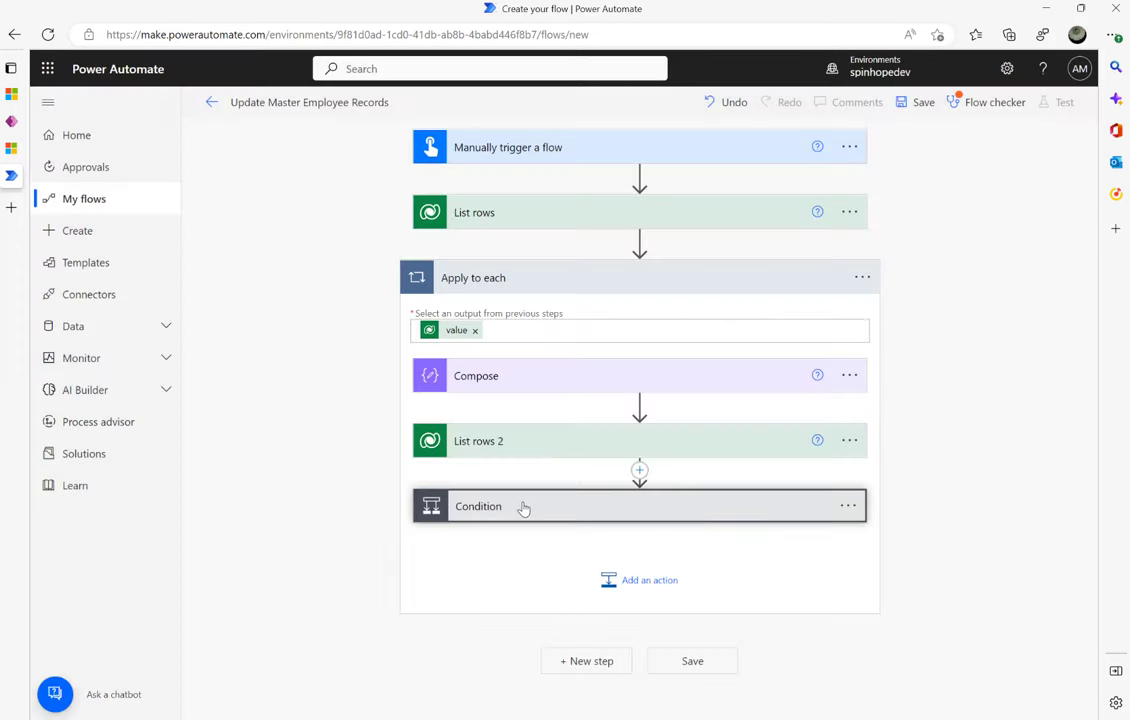
# - Set the Condition to check that the expression length(outputs('List_rows_2')?['body/value']) is equal to 1
pyautogui.click(521, 505)
pyautogui.click(517, 556)
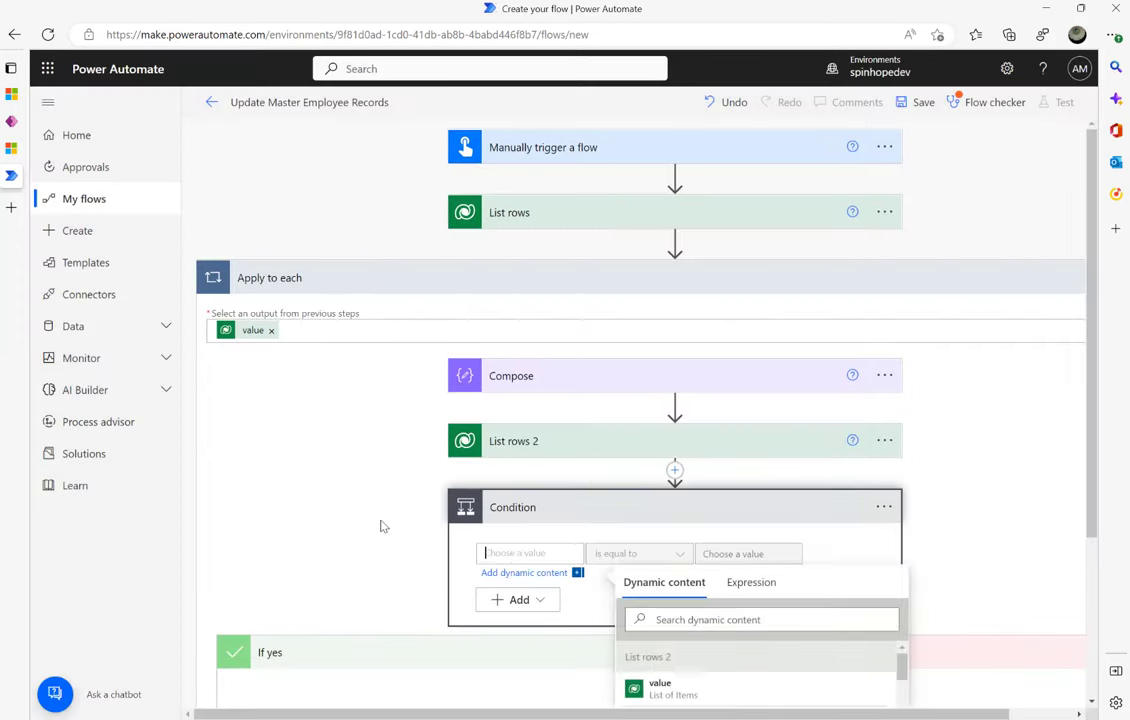
pyautogui.scroll(-2, 375, 518)
pyautogui.click(760, 419)
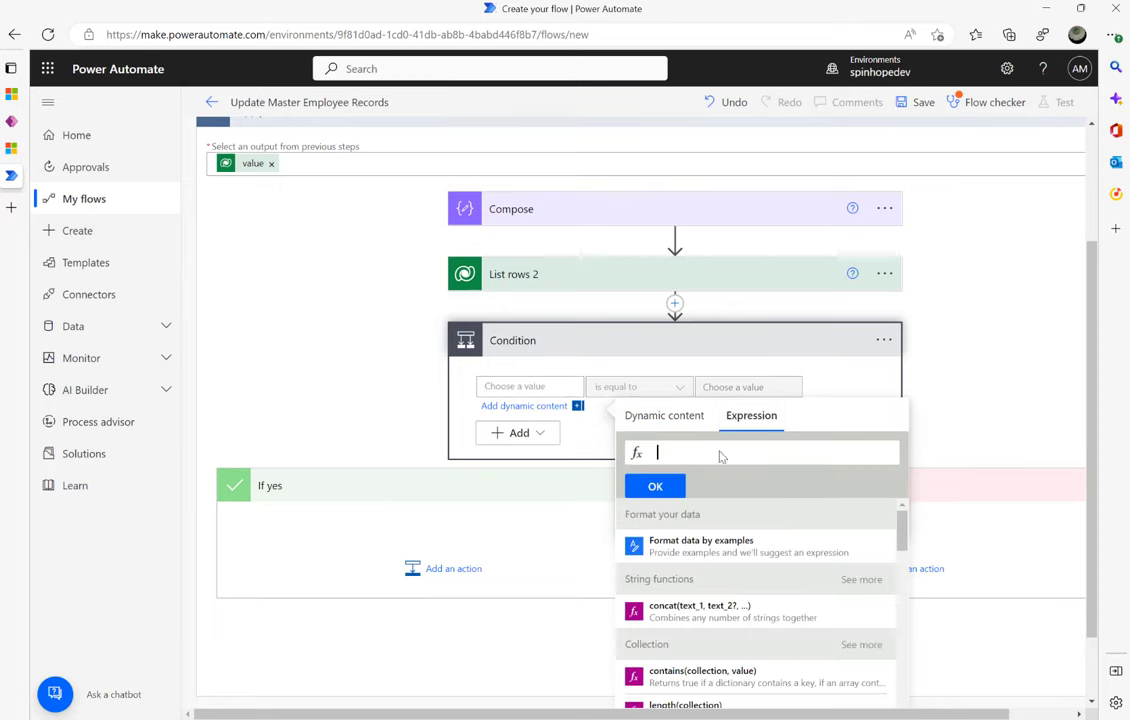
pyautogui.write('length(')
pyautogui.write("outputs('List_rows_2')?['body/value']")
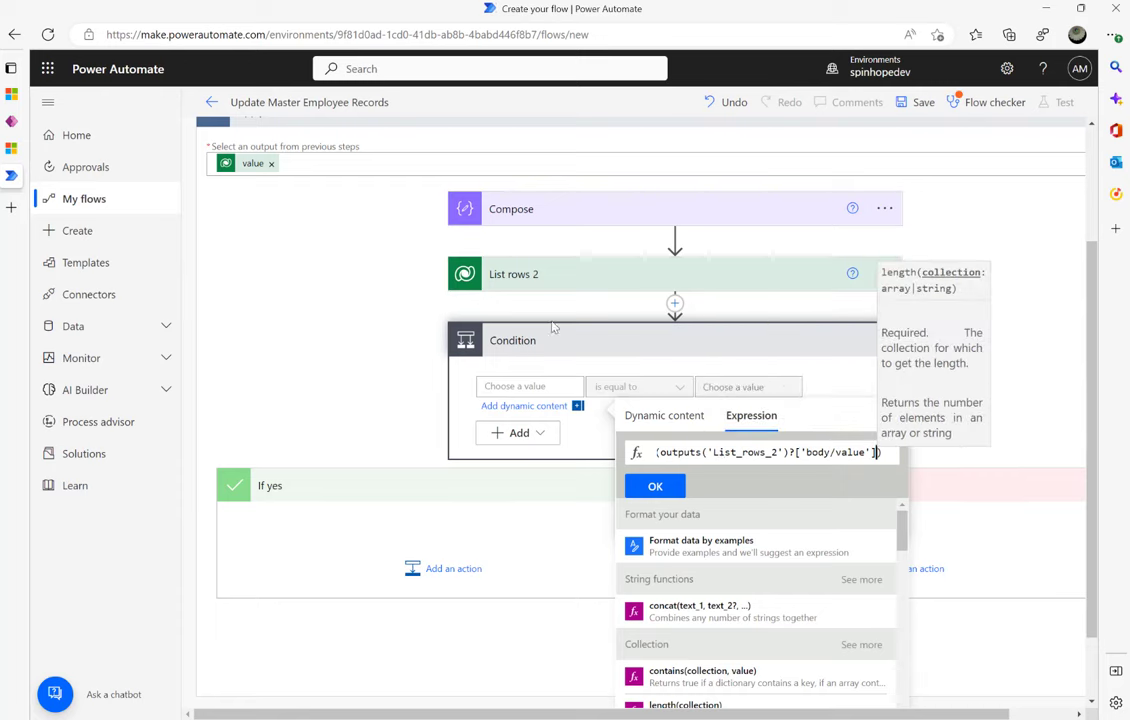
pyautogui.click(645, 487)
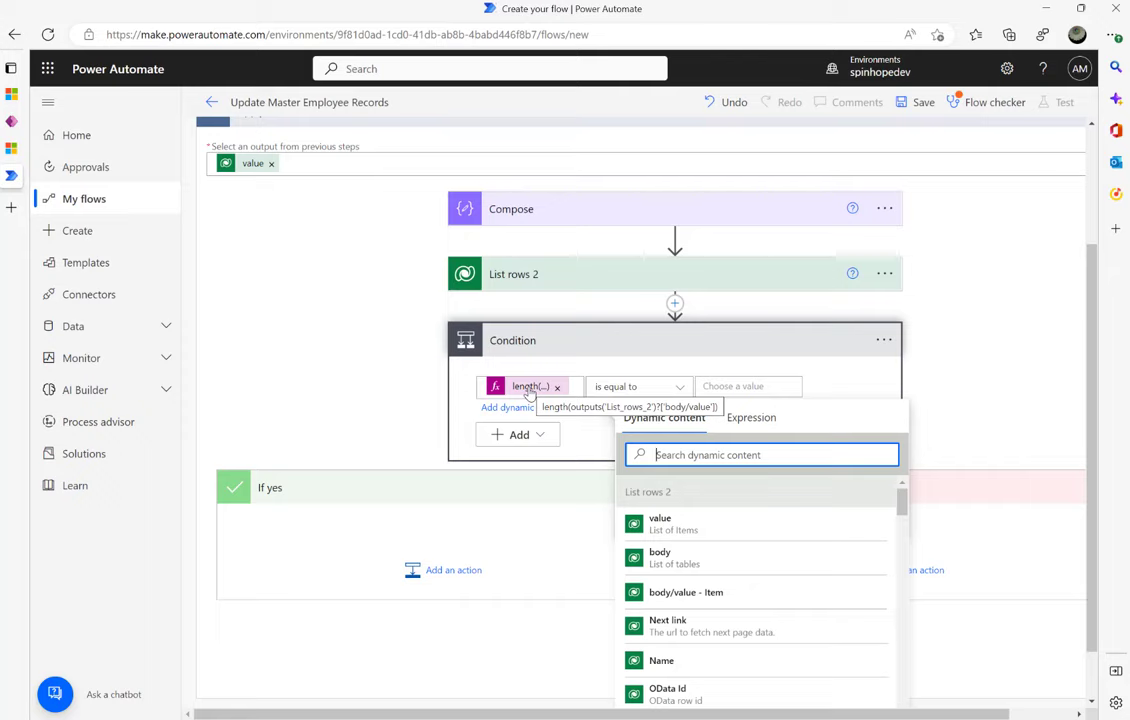
pyautogui.click(754, 386)
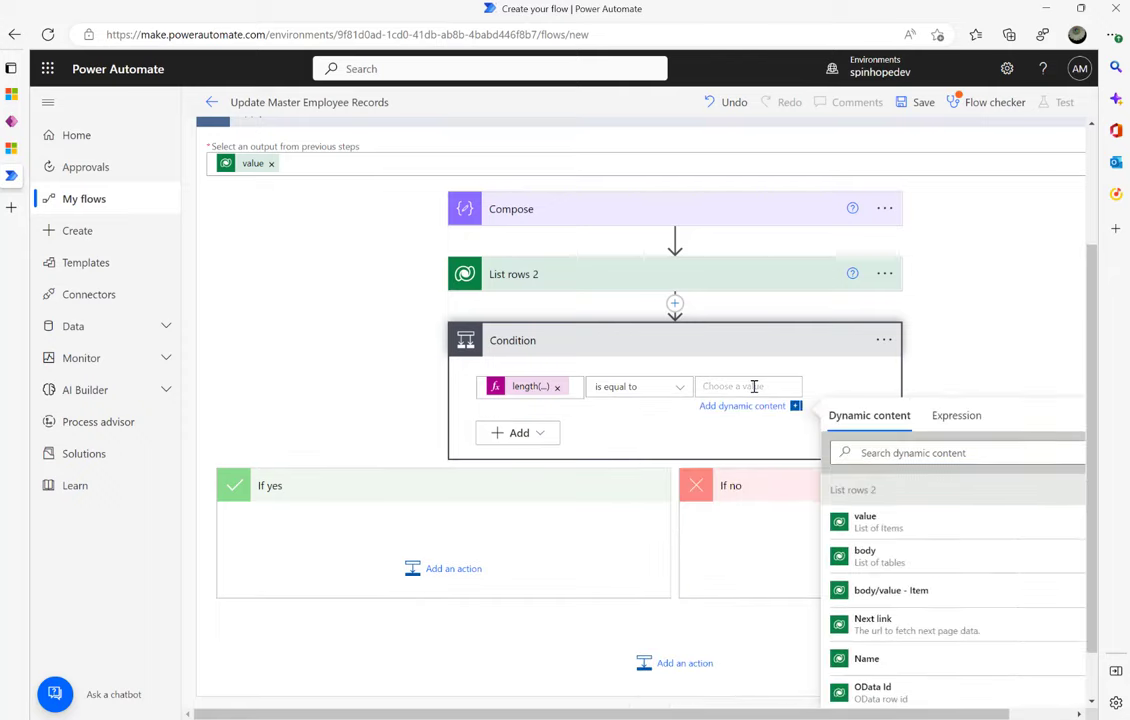
pyautogui.write('1')
# - Add a Microsoft Dataverse Update a row action to the If yes branch of the Condition
pyautogui.click(453, 570)
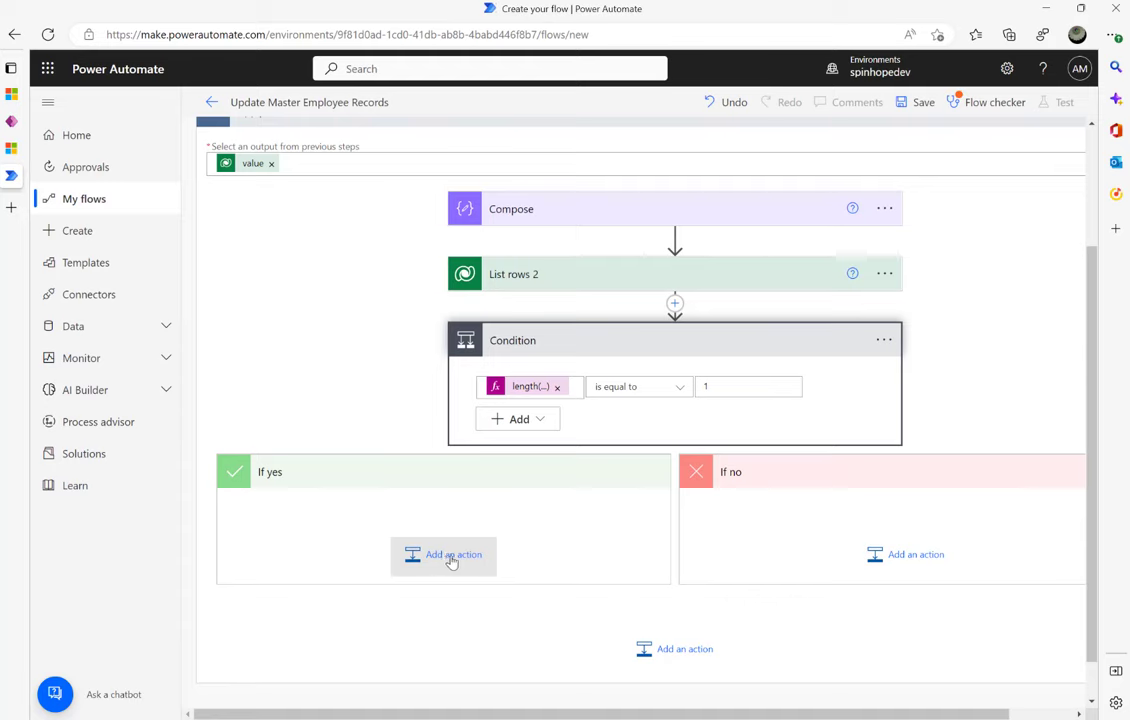
pyautogui.click(450, 560)
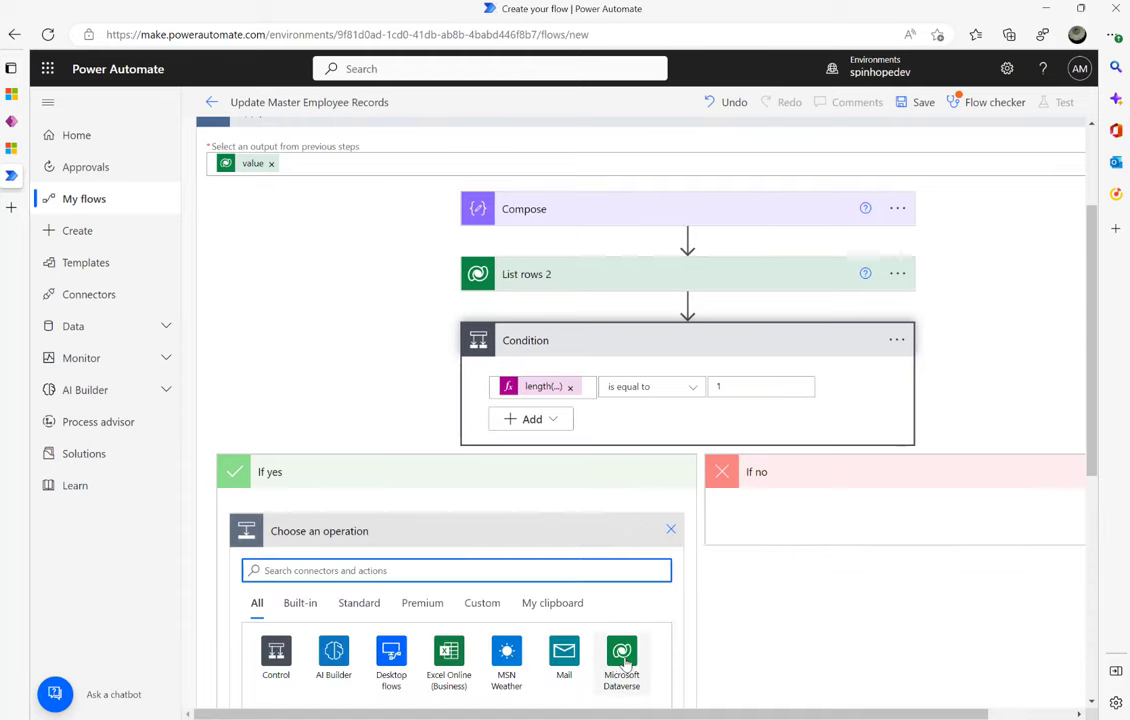
pyautogui.click(622, 655)
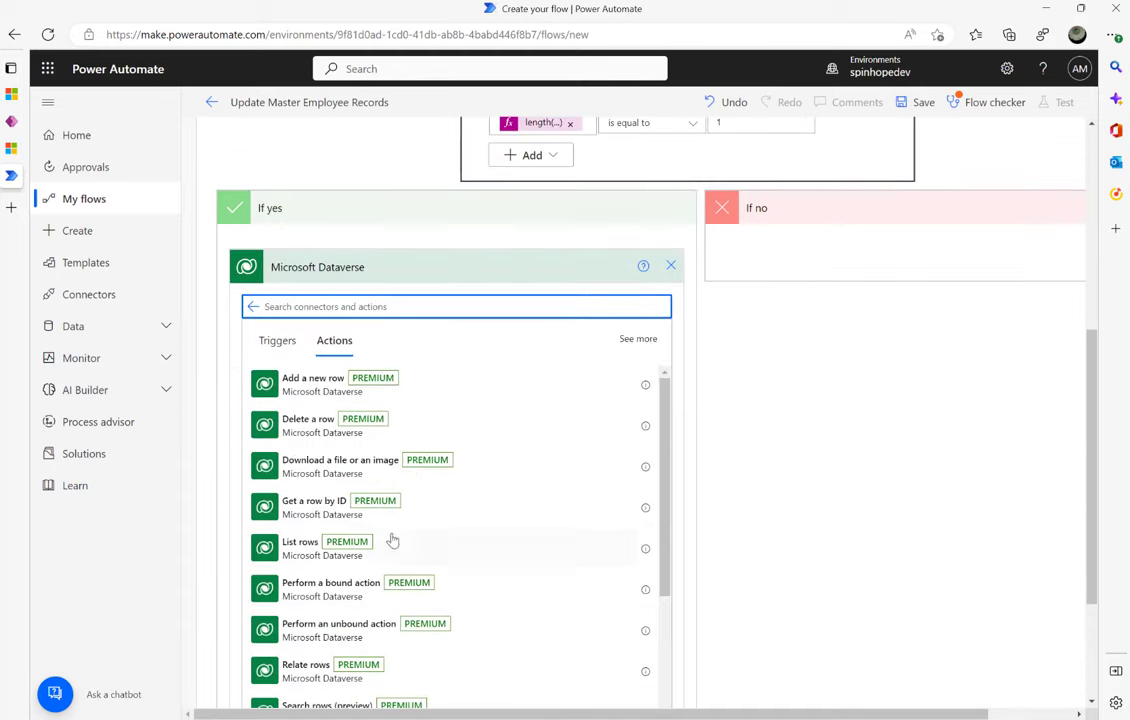
pyautogui.write('u')
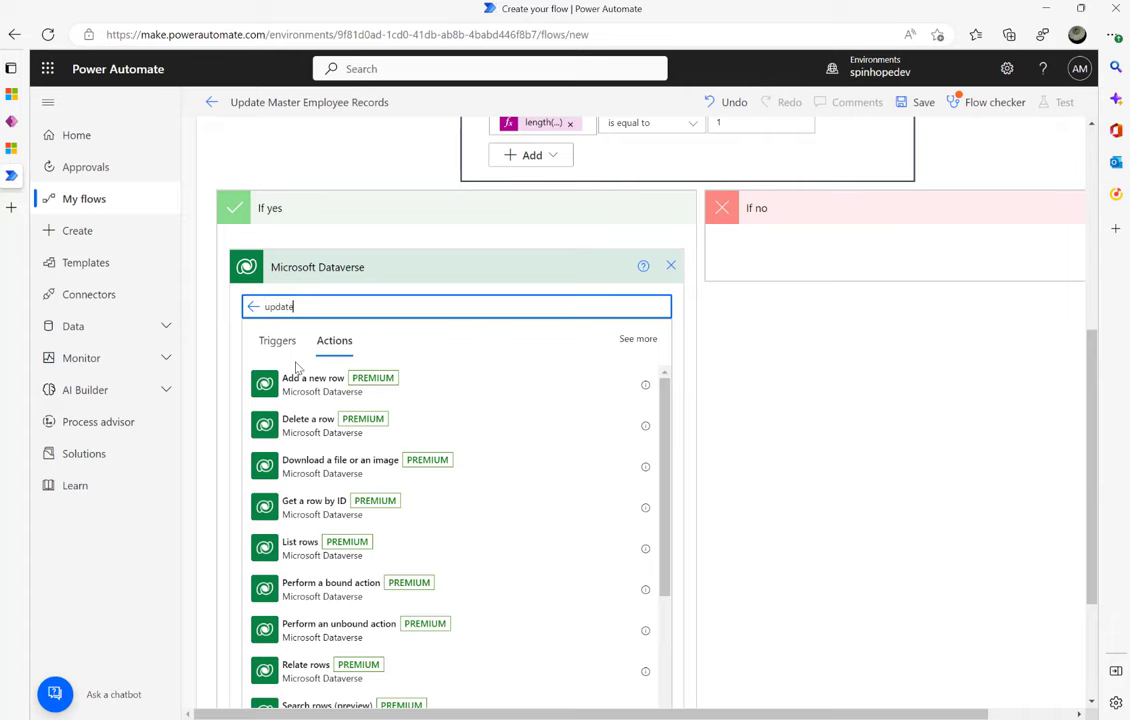
pyautogui.write('pdate')
pyautogui.click(328, 394)
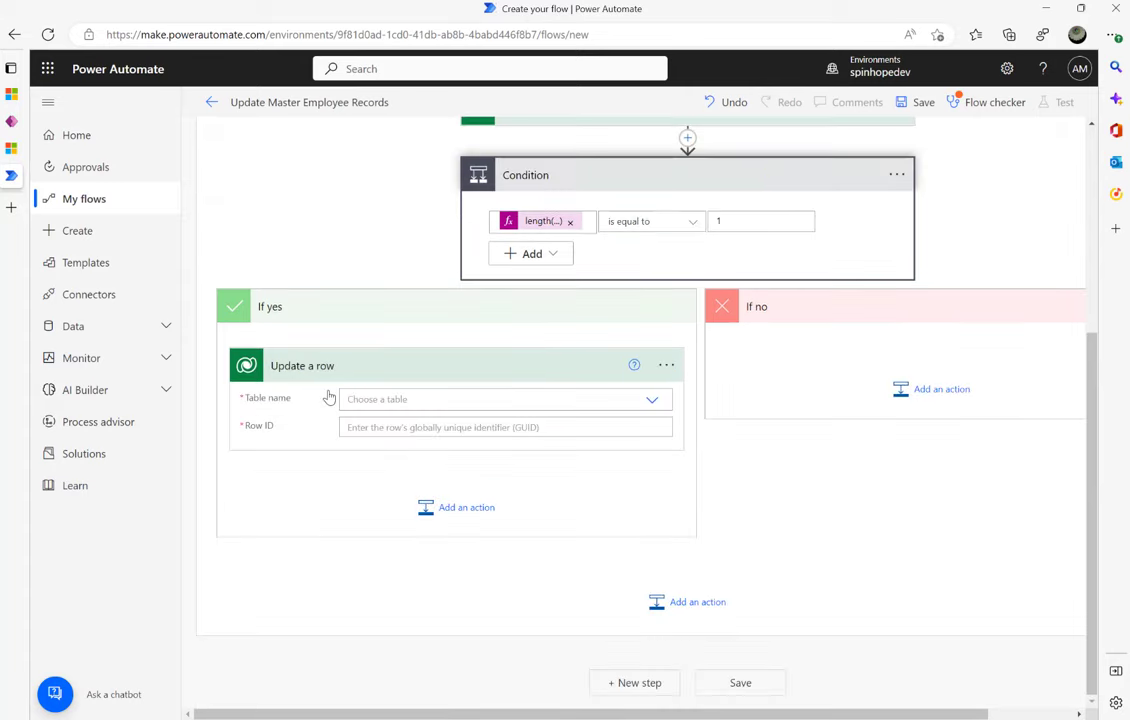
# - Choose Employees as the table for the Update a row action
pyautogui.click(651, 402)
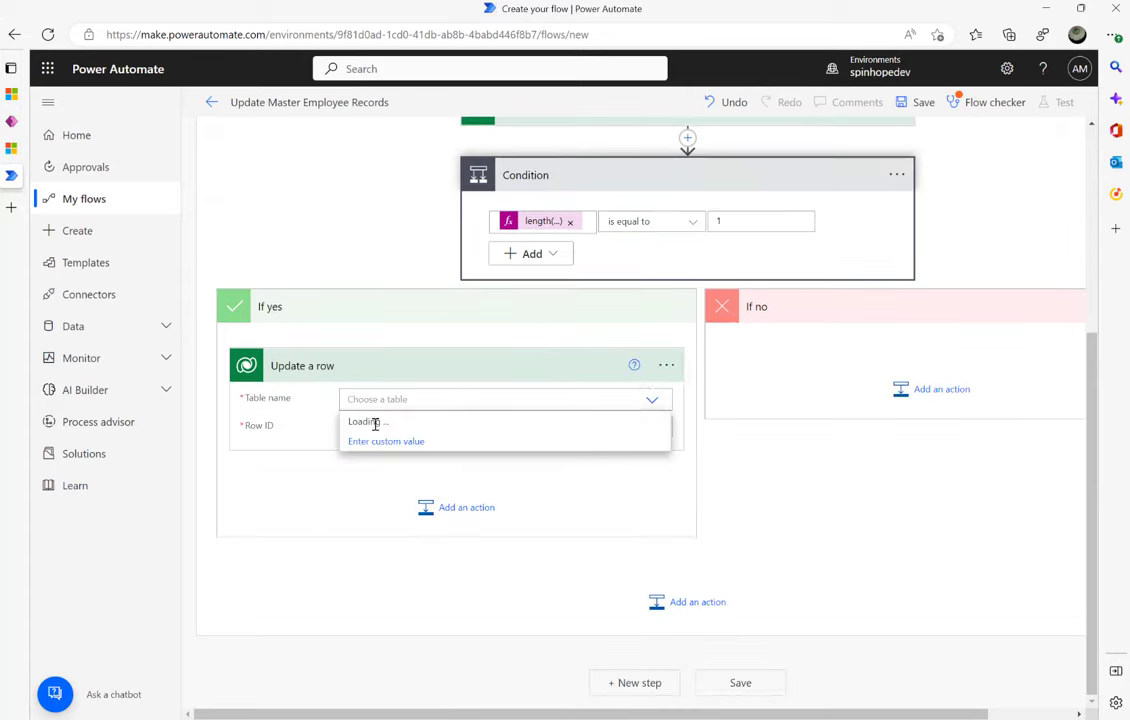
pyautogui.click(427, 398)
pyautogui.write('Emplo')
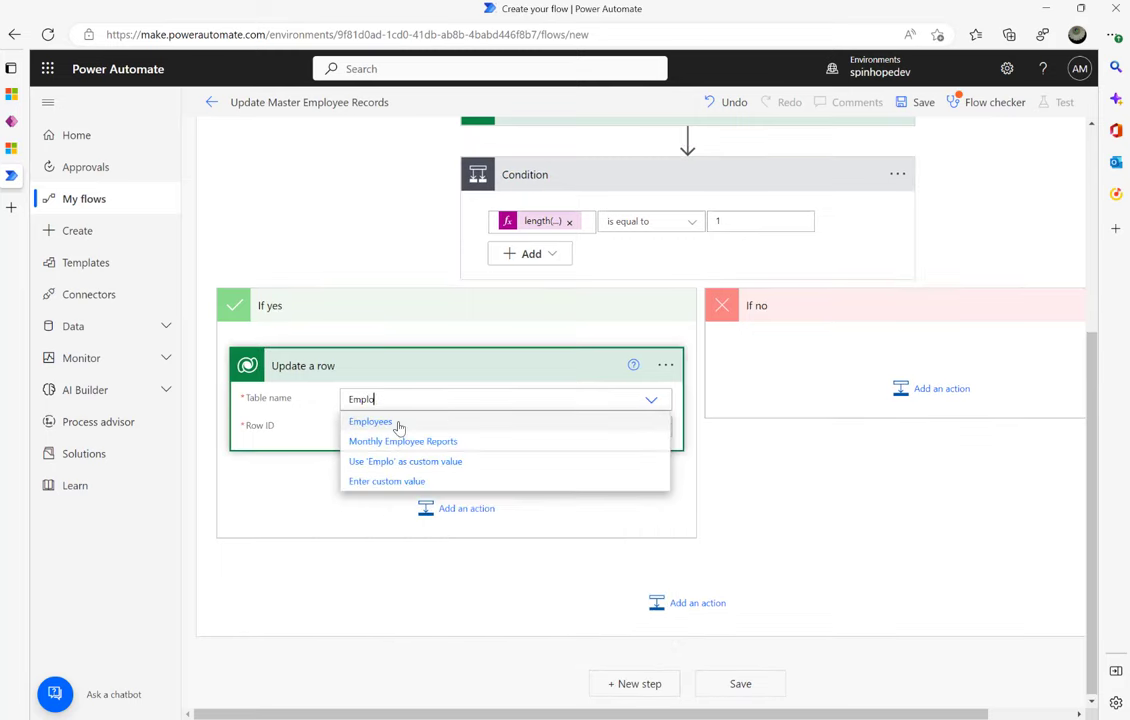
pyautogui.click(398, 427)
pyautogui.click(398, 427)
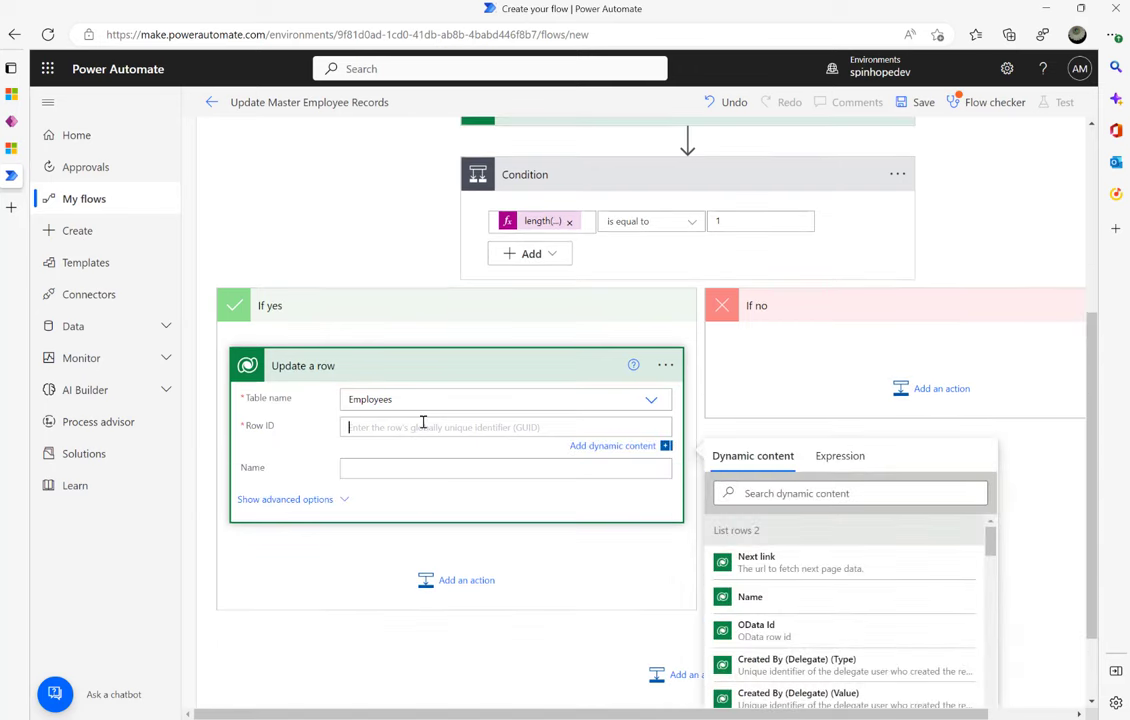
# - Set the Row ID of Update a row to the Employee unique identifier from List rows 2
pyautogui.scroll(5, 423, 422)
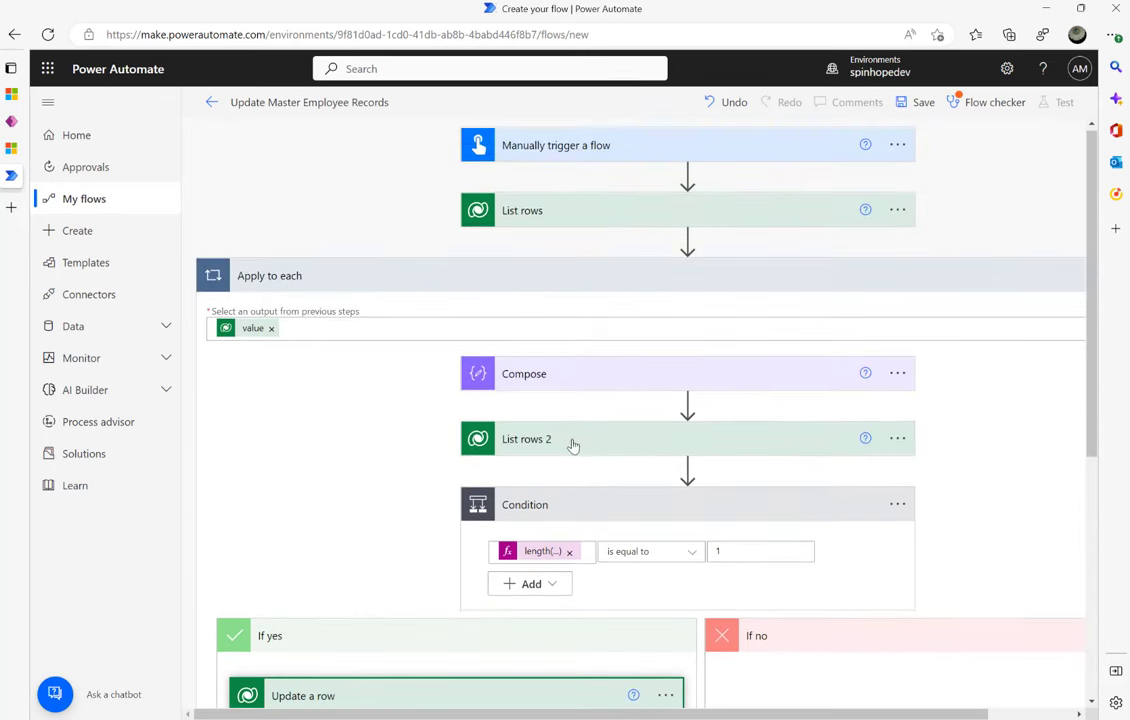
pyautogui.click(581, 447)
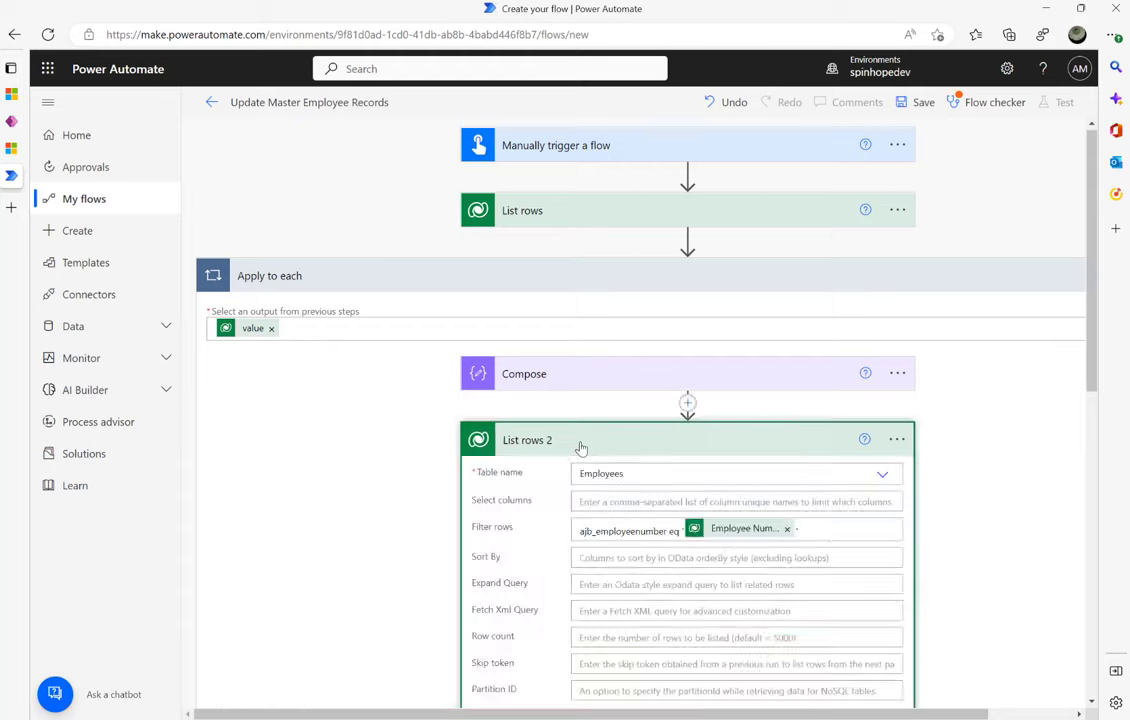
pyautogui.click(592, 441)
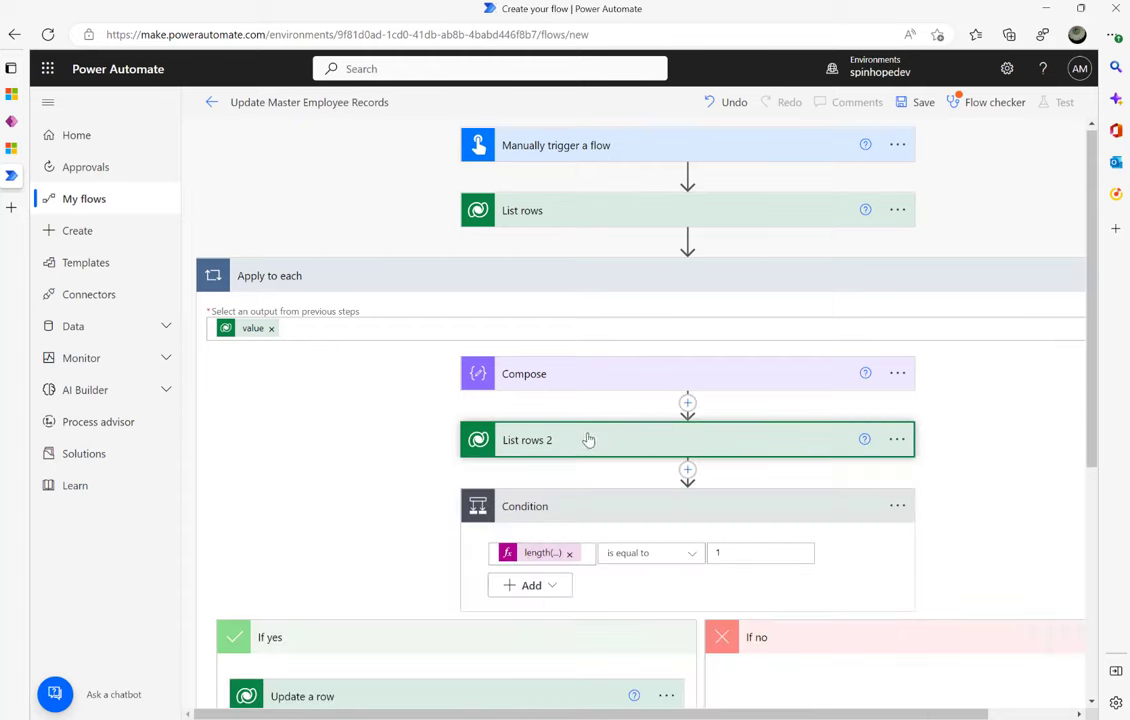
pyautogui.scroll(-3, 420, 485)
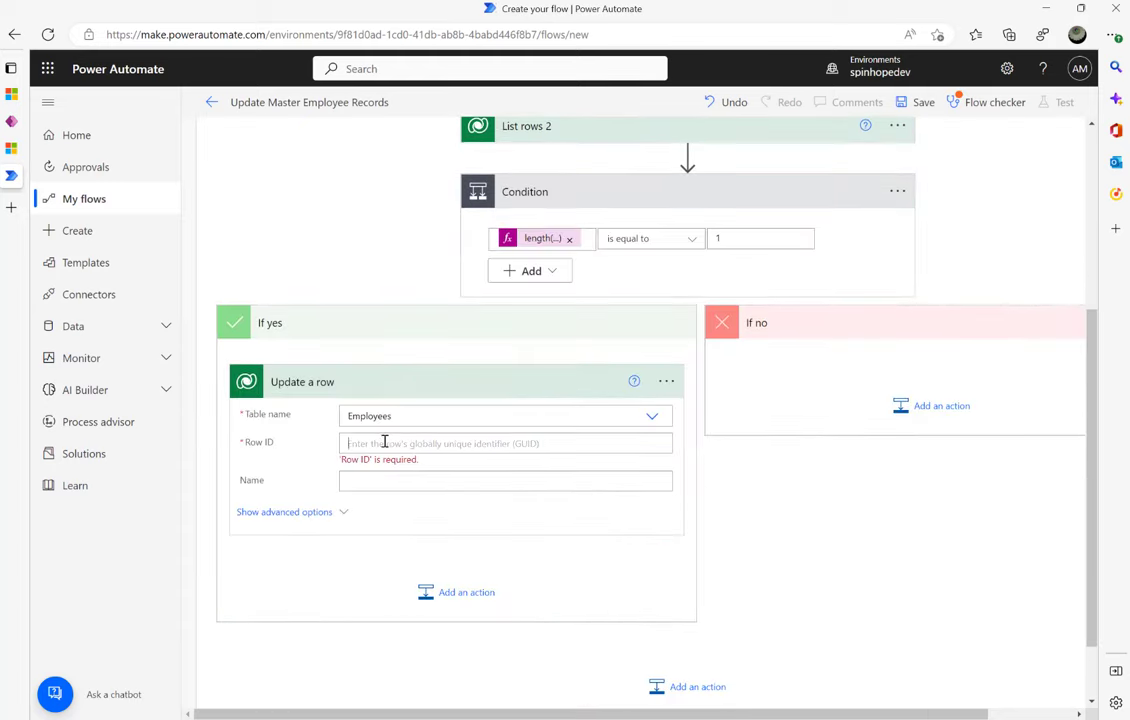
pyautogui.click(386, 443)
pyautogui.click(769, 522)
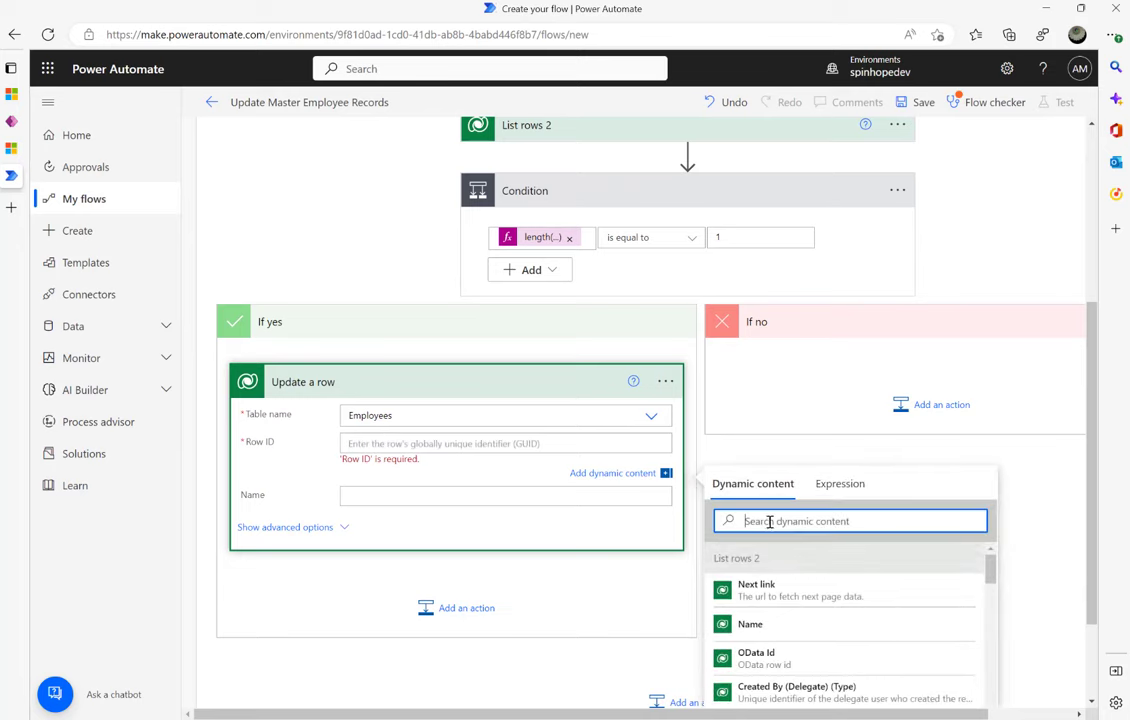
pyautogui.scroll(-1, 834, 597)
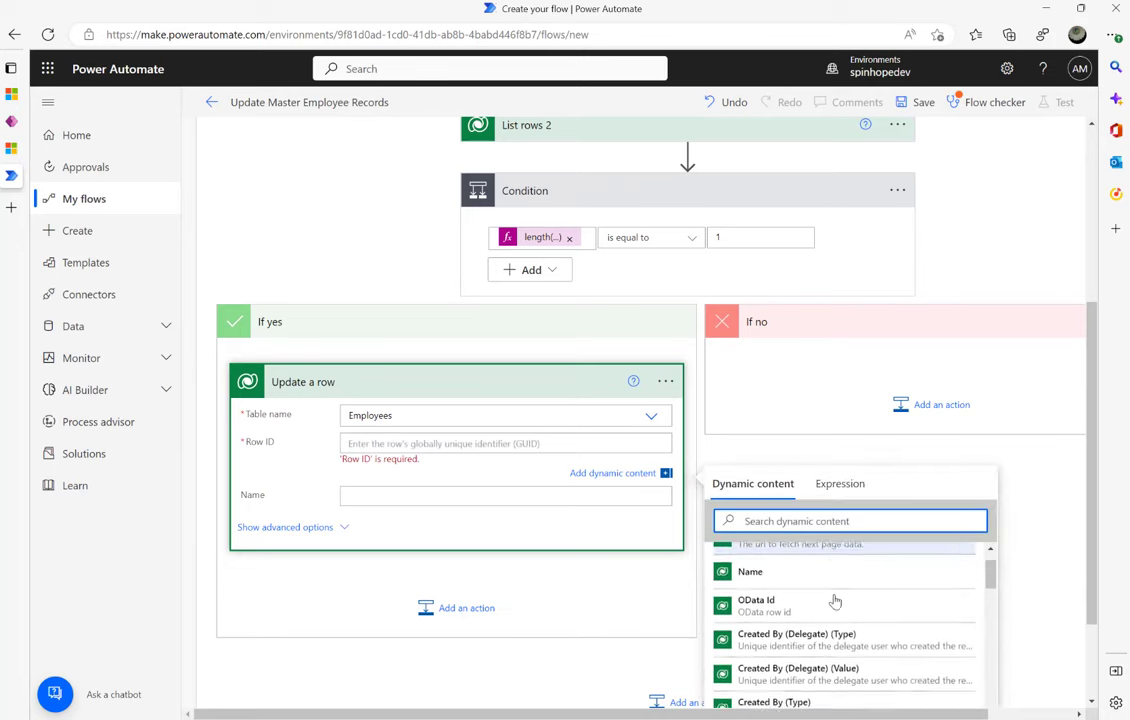
pyautogui.scroll(3, 834, 598)
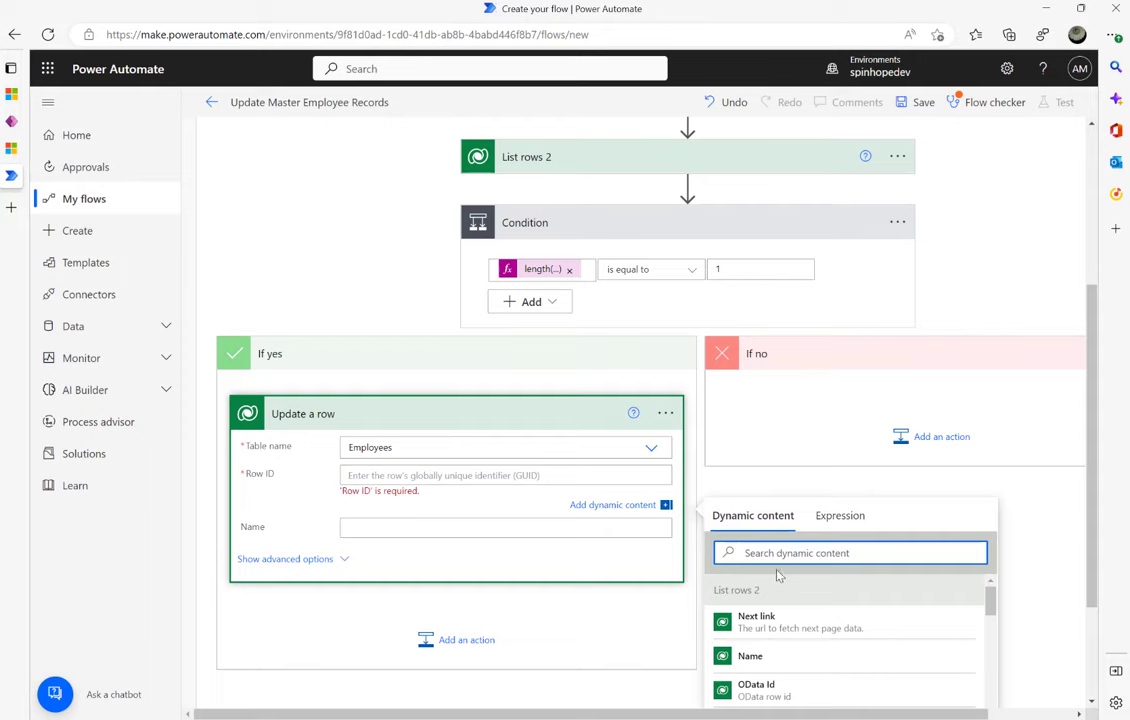
pyautogui.write('id')
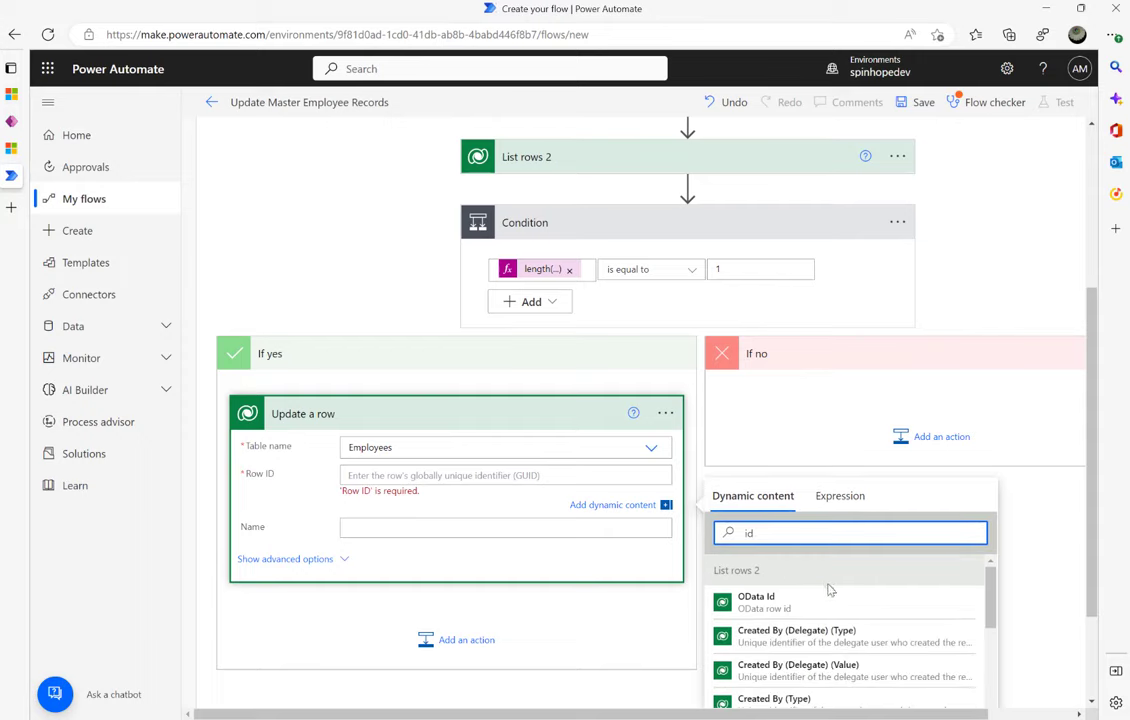
pyautogui.moveTo(997, 590); pyautogui.dragTo(982, 618)
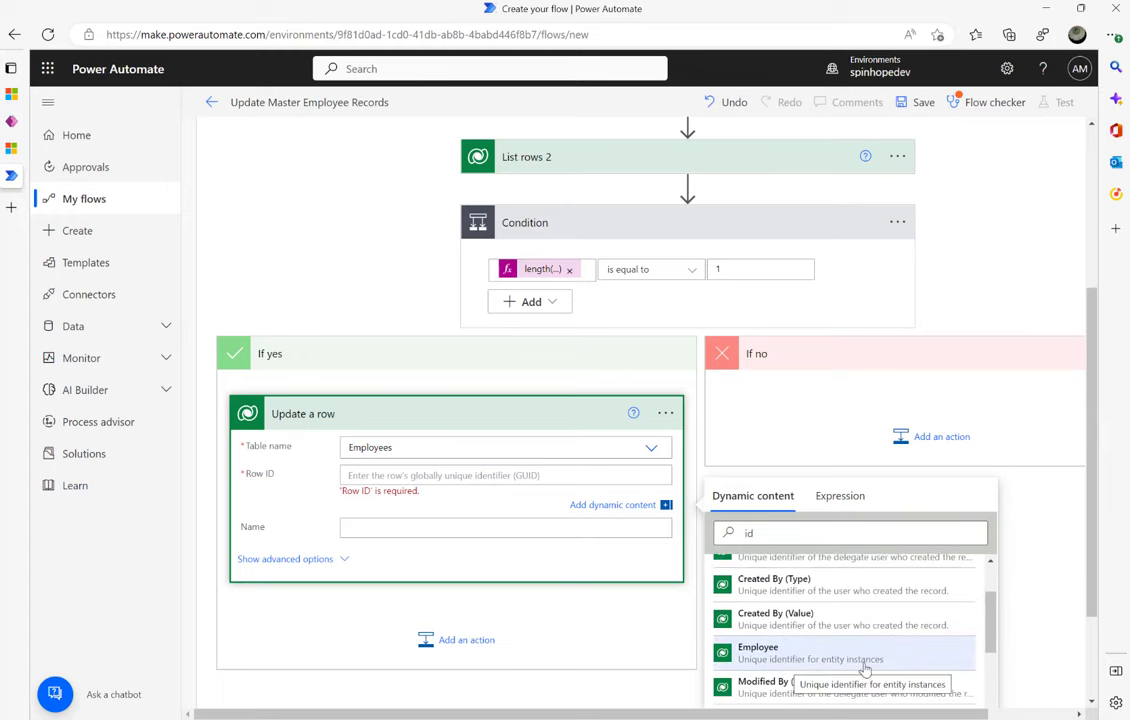
pyautogui.click(777, 667)
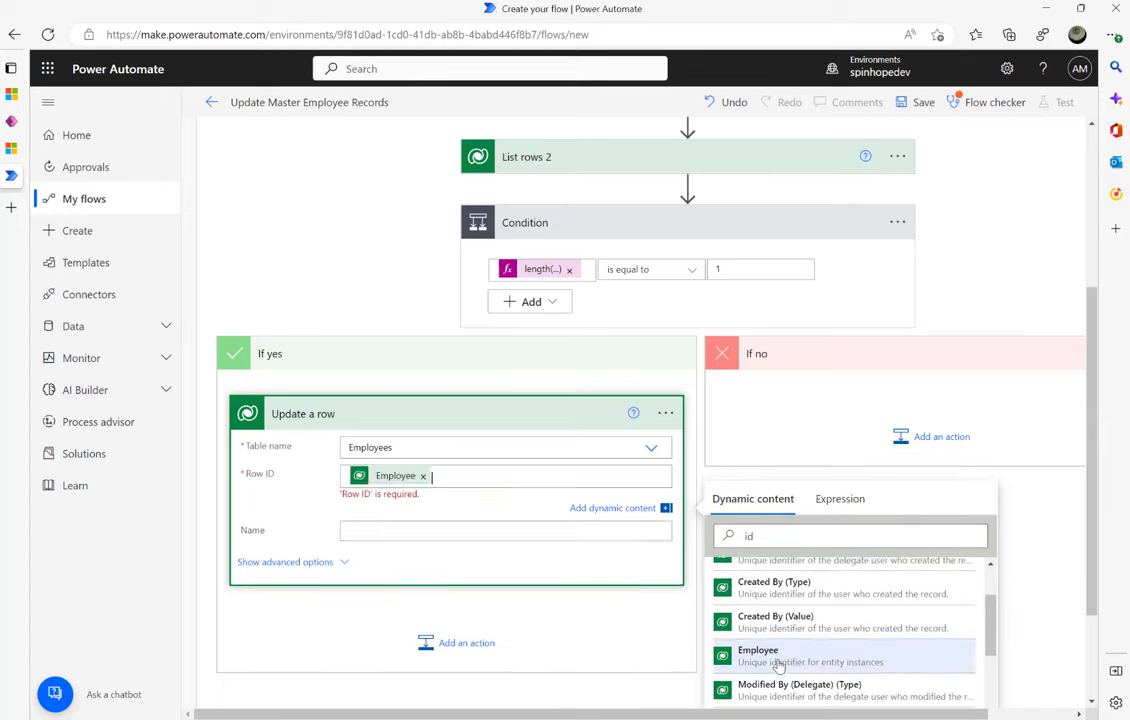
pyautogui.click(341, 514)
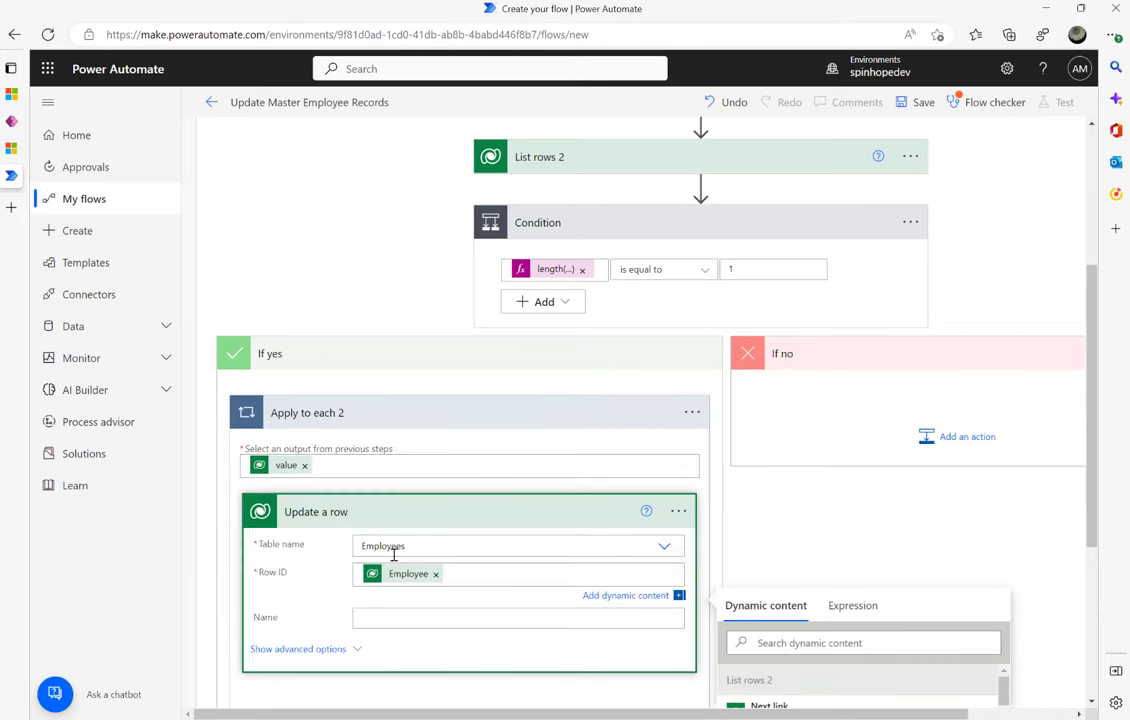
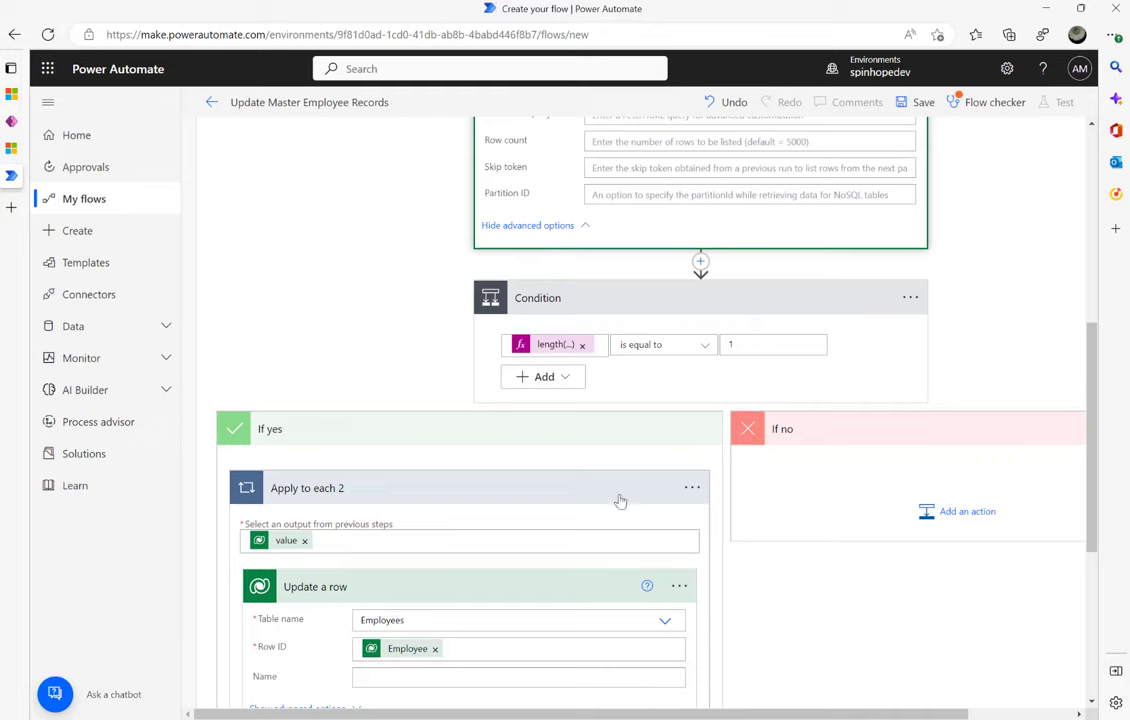
# - Review the Condition's comparison value, the Update a row fields and the row filter in List rows 2
pyautogui.click(733, 344)
pyautogui.write('1')
pyautogui.scroll(-2, 519, 508)
pyautogui.scroll(-1, 519, 508)
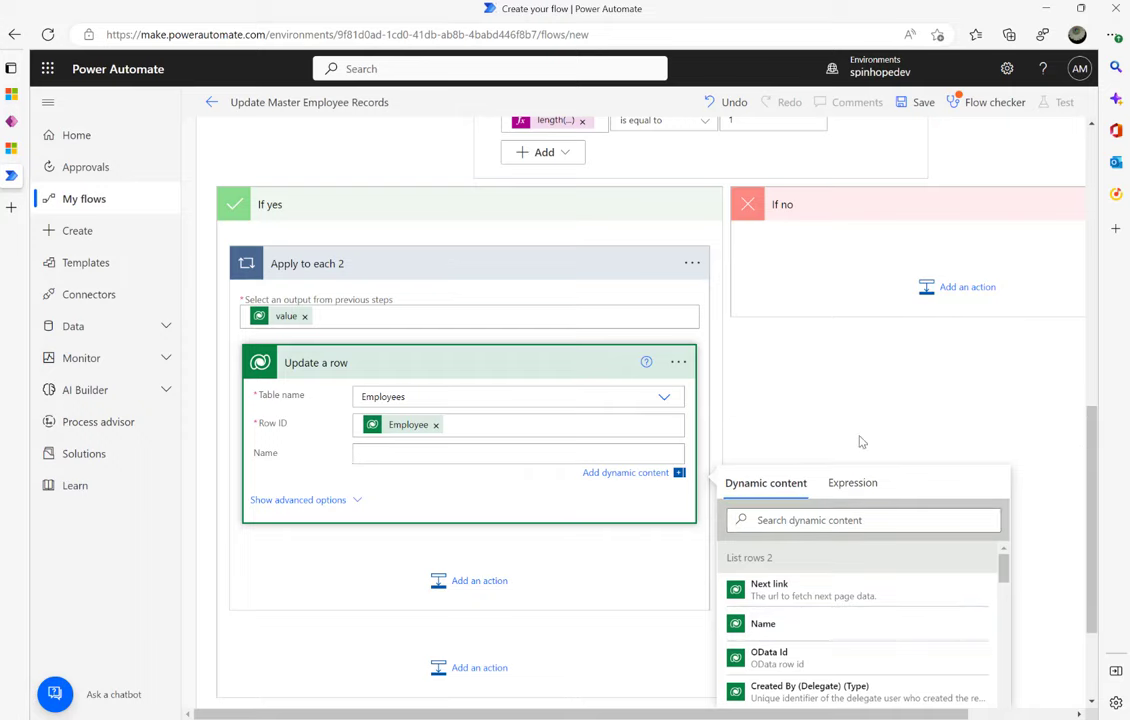
pyautogui.scroll(-3, 859, 441)
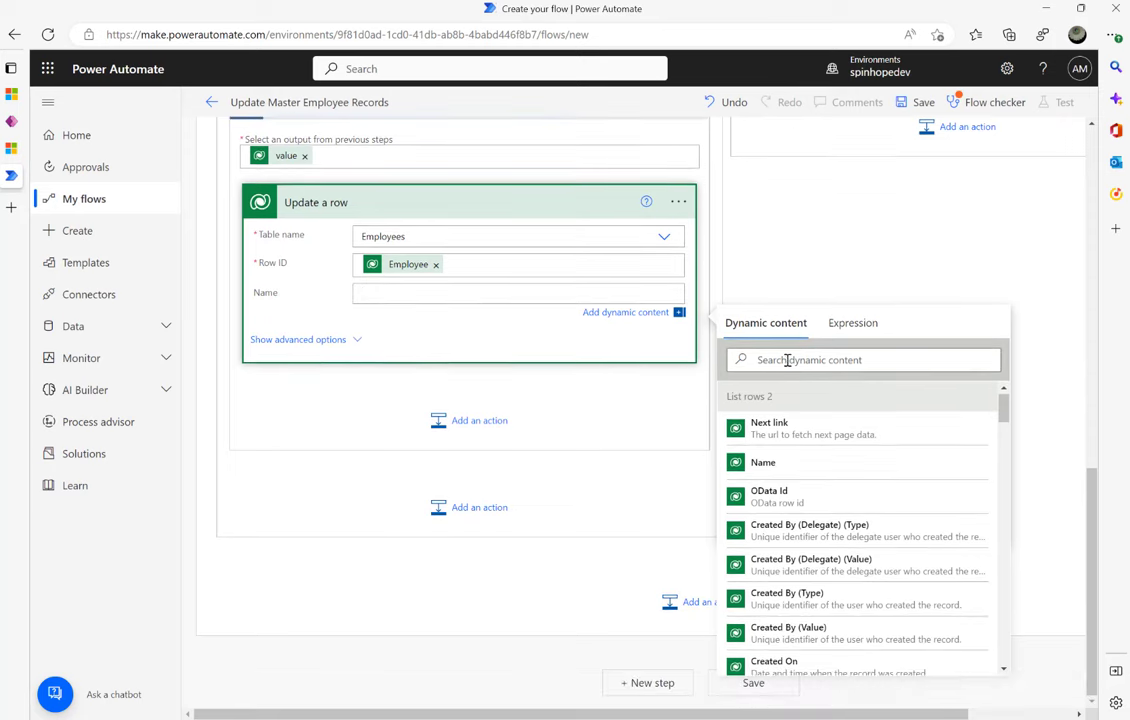
pyautogui.scroll(15, 748, 350)
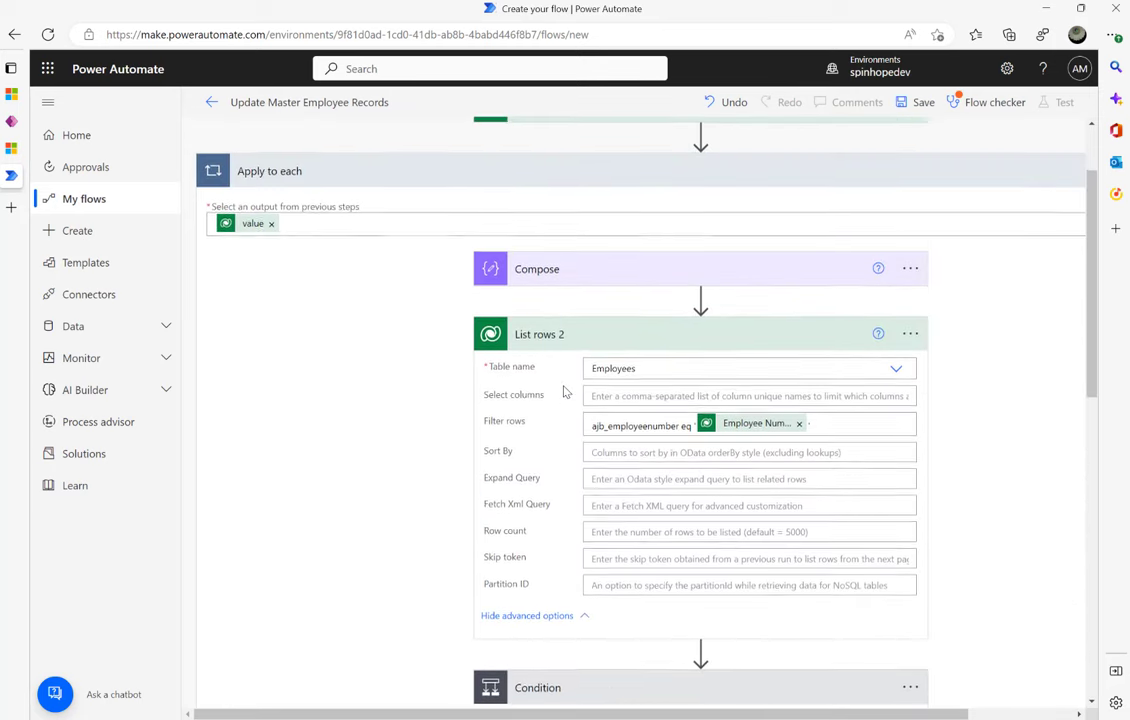
pyautogui.scroll(2, 620, 383)
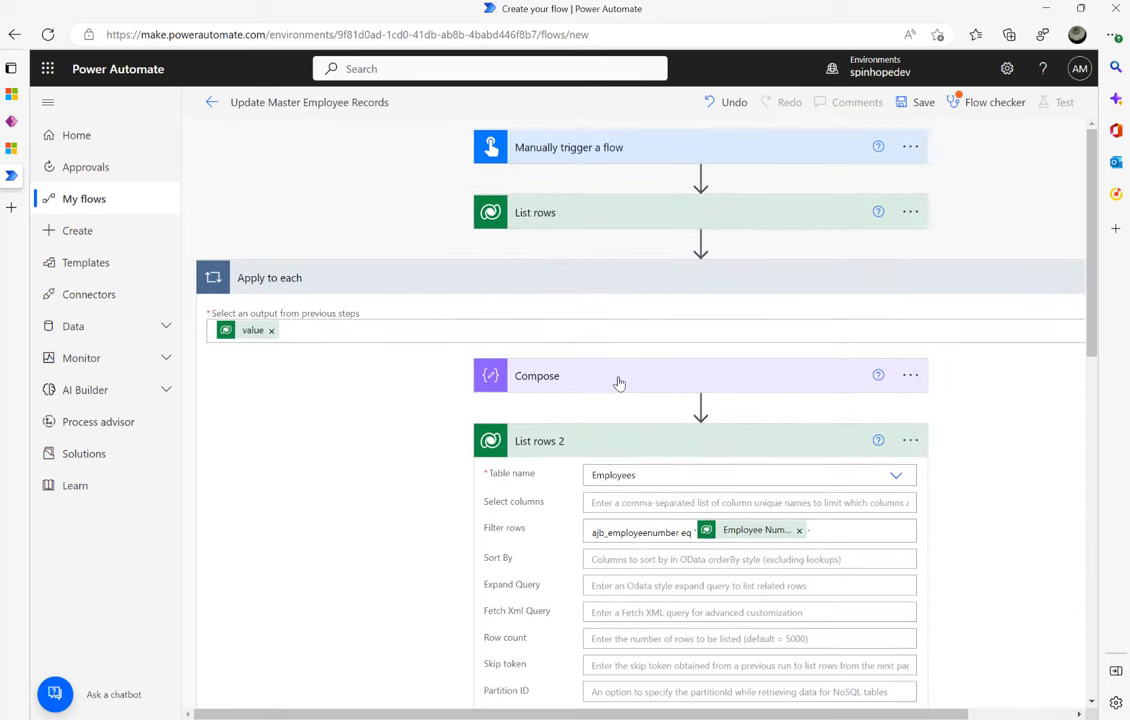
# - Show the advanced options of Update a row and set its Salary to the Salary value from the first List rows action
pyautogui.click(556, 212)
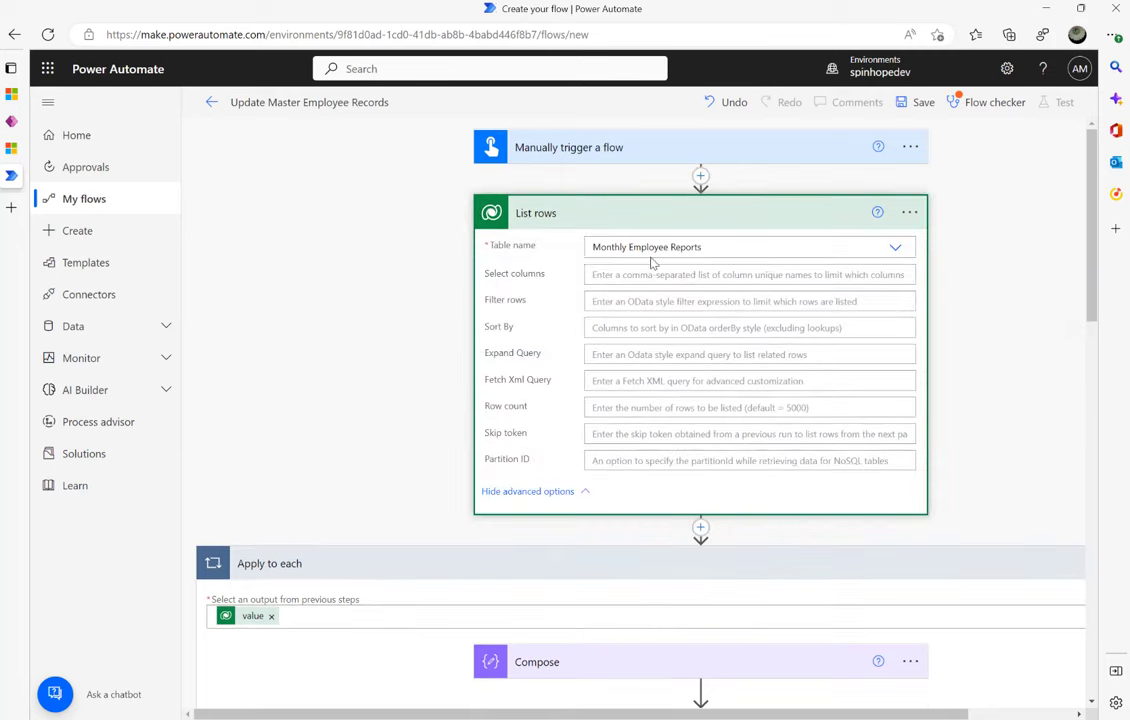
pyautogui.scroll(-20, 603, 421)
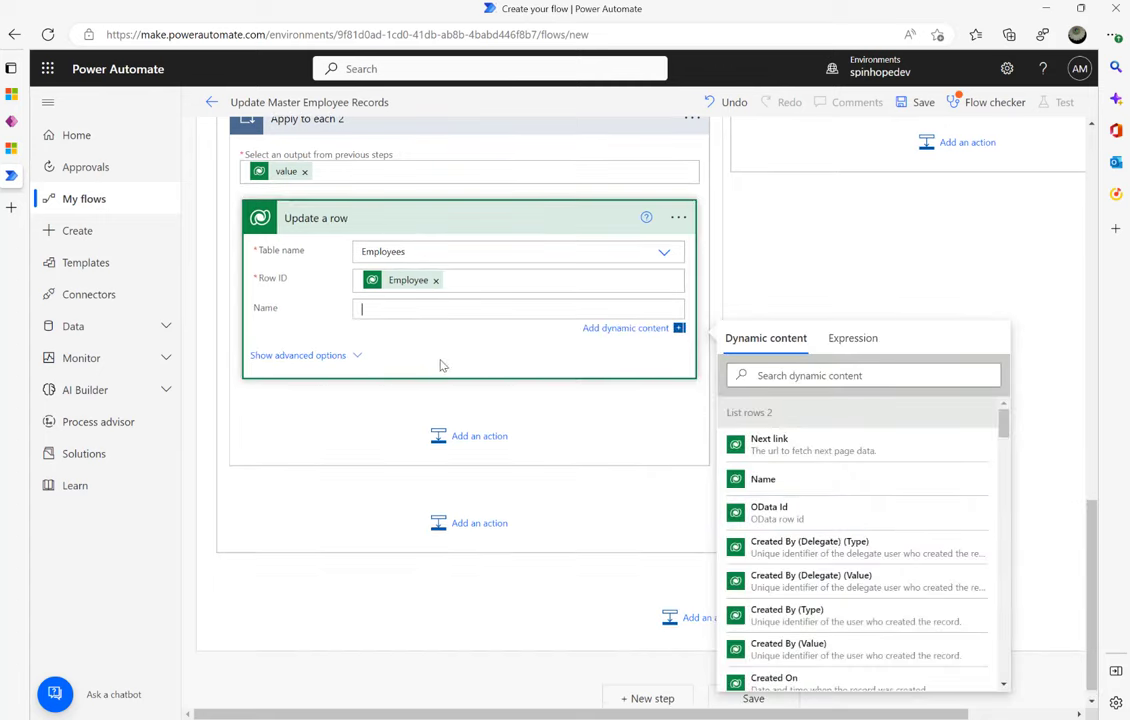
pyautogui.click(340, 358)
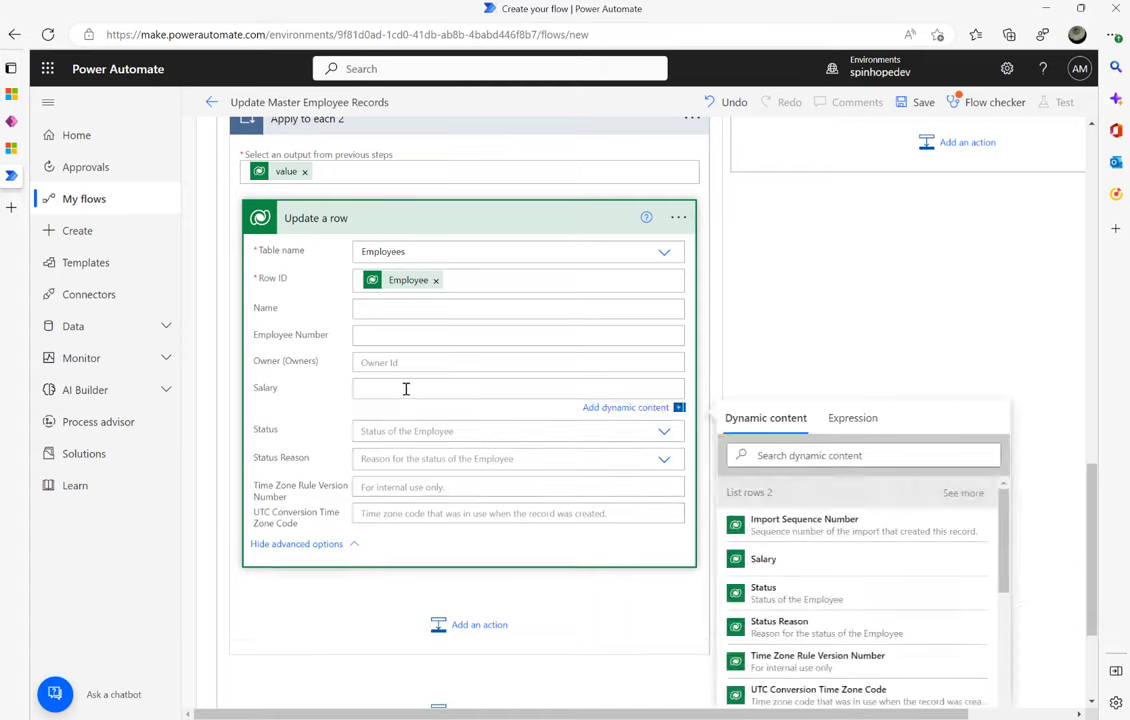
pyautogui.click(770, 452)
pyautogui.write('sa')
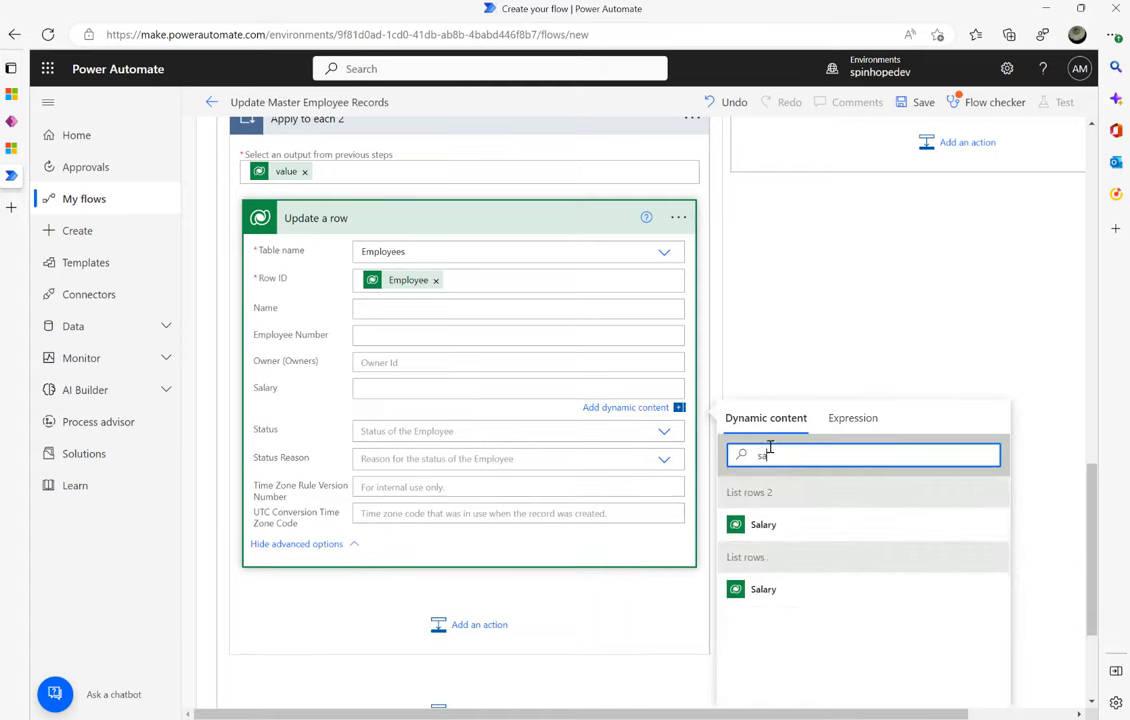
pyautogui.write('l')
pyautogui.click(778, 592)
pyautogui.scroll(15, 777, 595)
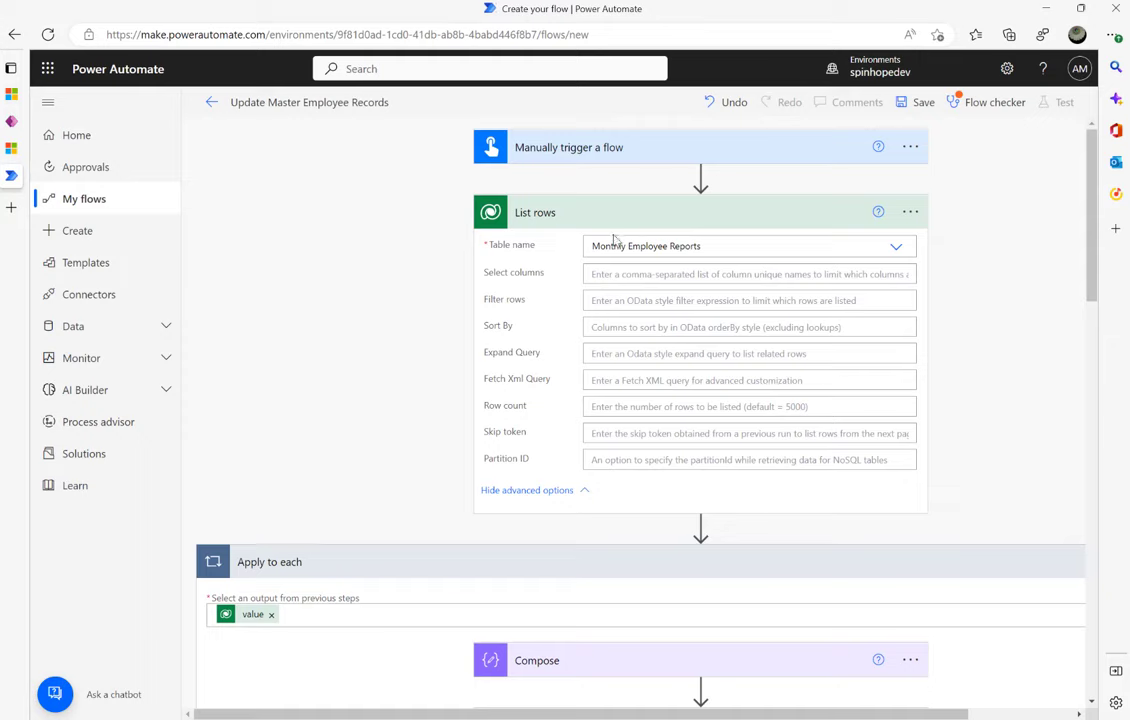
pyautogui.scroll(-15, 716, 397)
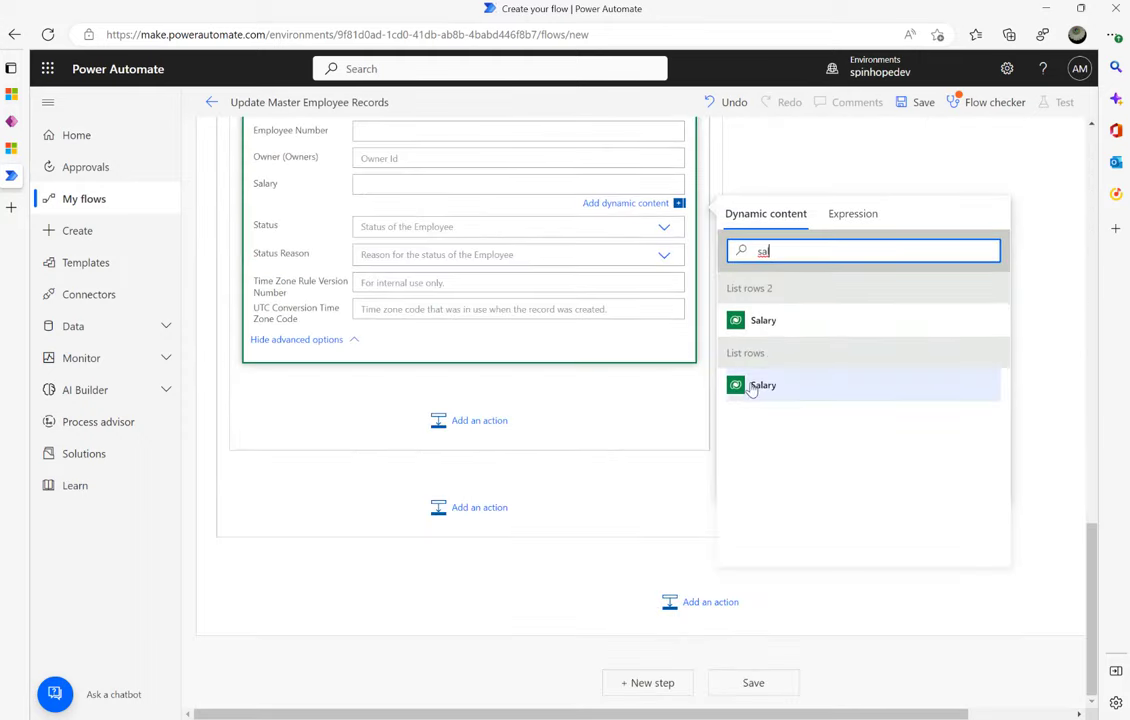
pyautogui.click(755, 385)
# - Set the Name field of Update a row to the Name value from the first List rows action
pyautogui.scroll(3, 500, 425)
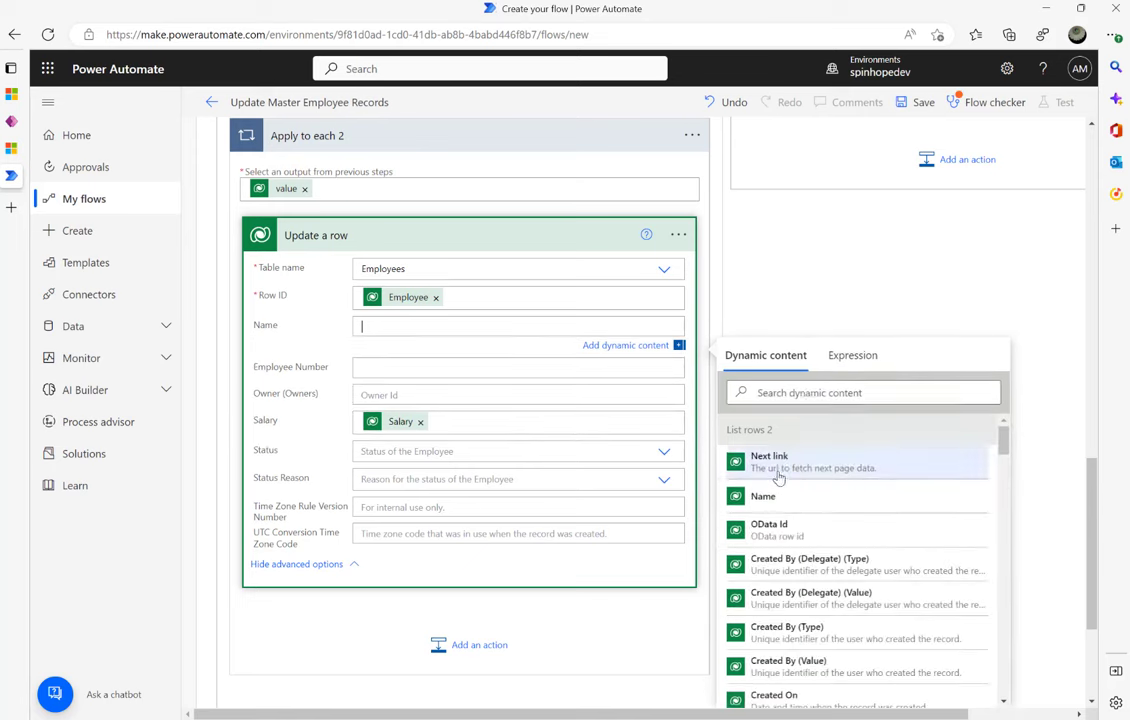
pyautogui.click(802, 391)
pyautogui.write('name')
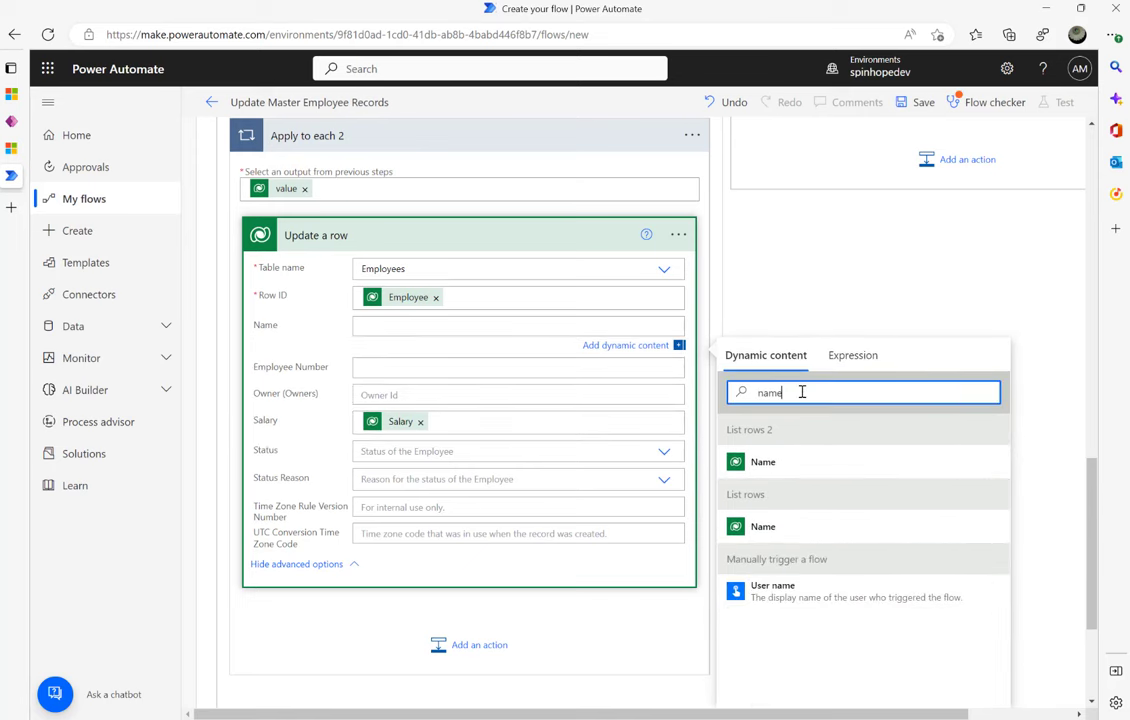
pyautogui.click(763, 527)
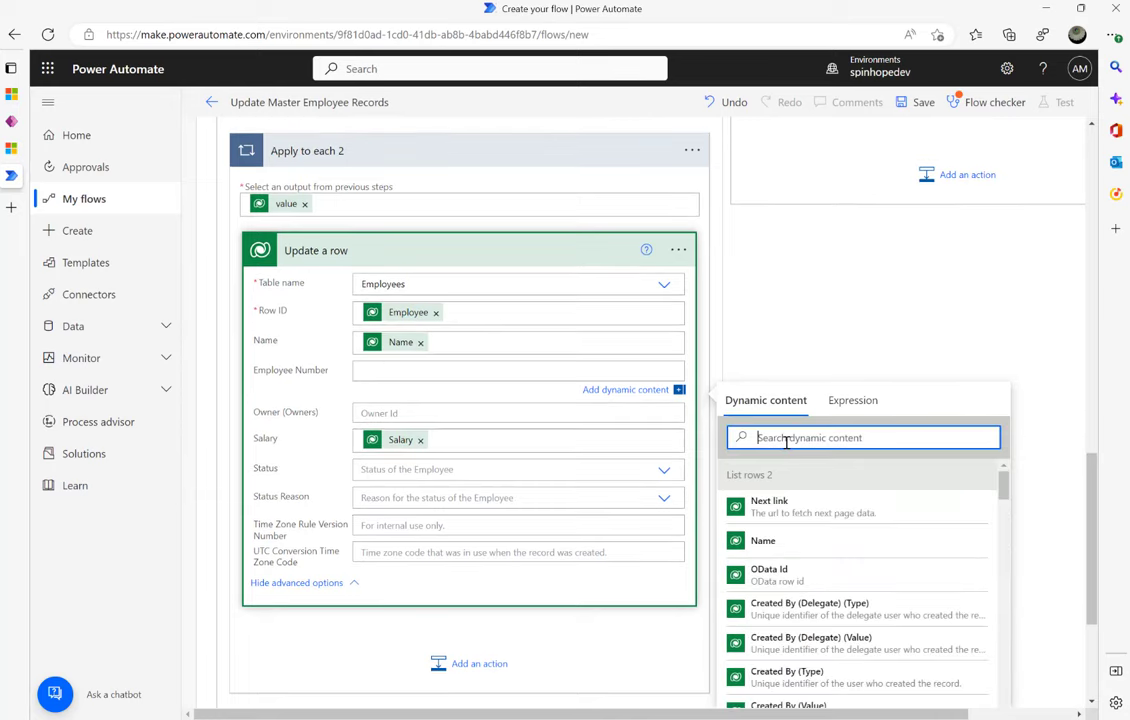
# - Set Employee Number in Update a row to the Employee Number from List rows, and check both List rows tables
pyautogui.write('emplo')
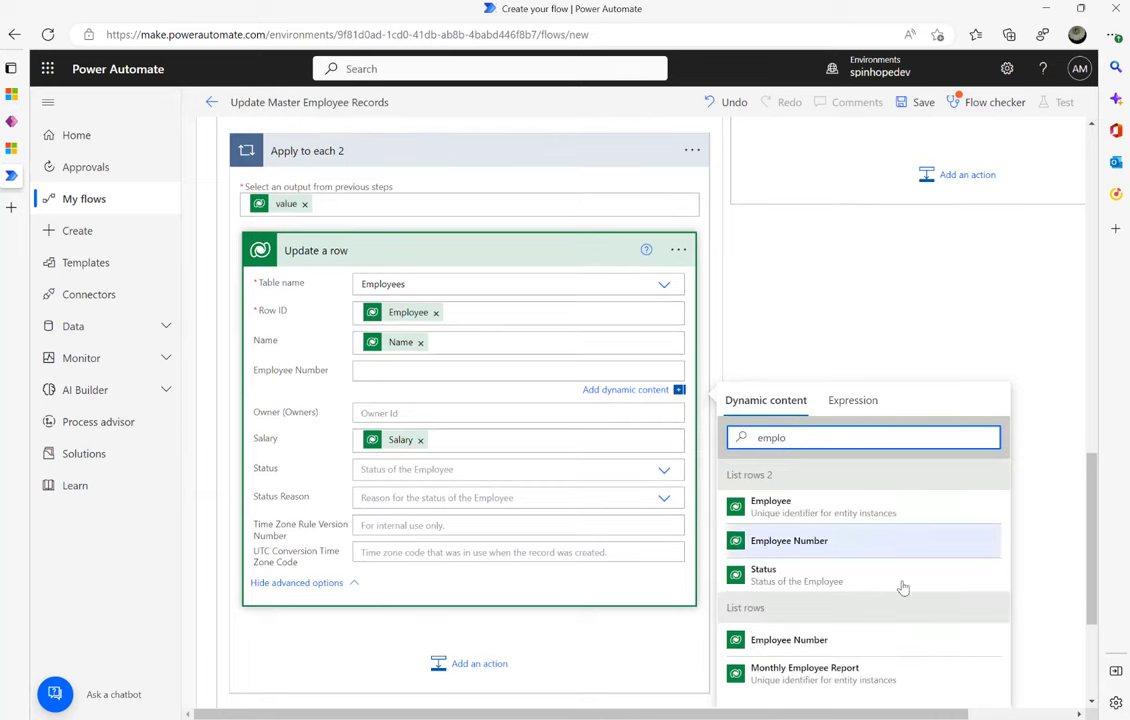
pyautogui.scroll(-2, 885, 590)
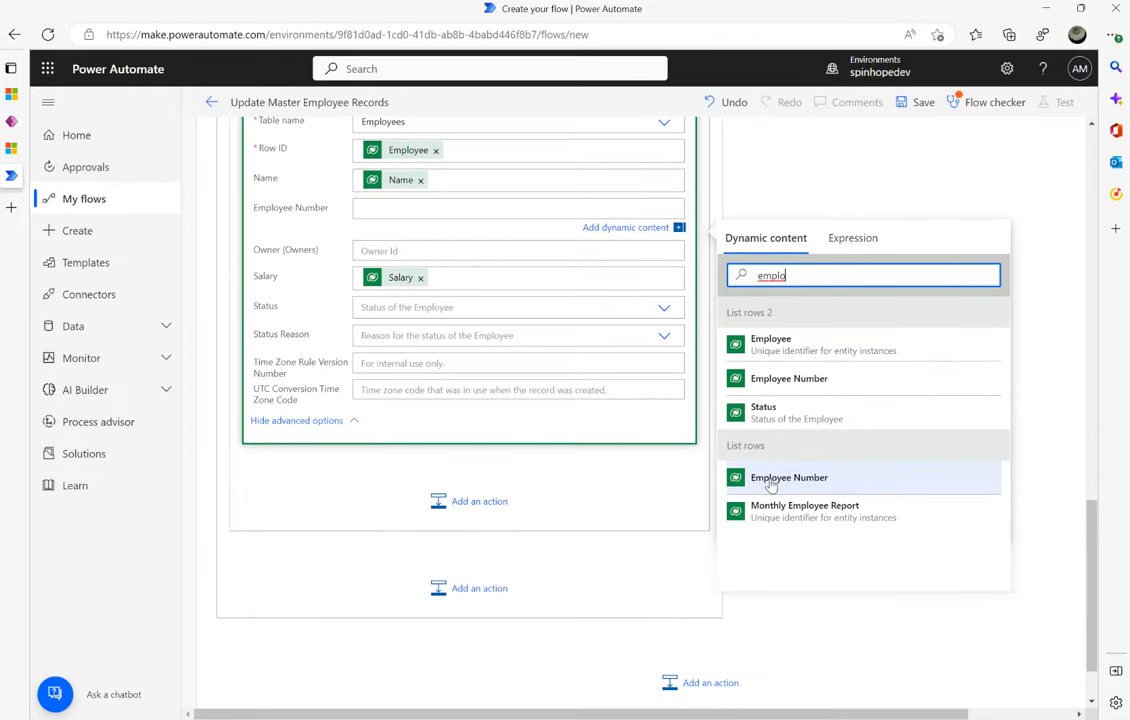
pyautogui.click(791, 478)
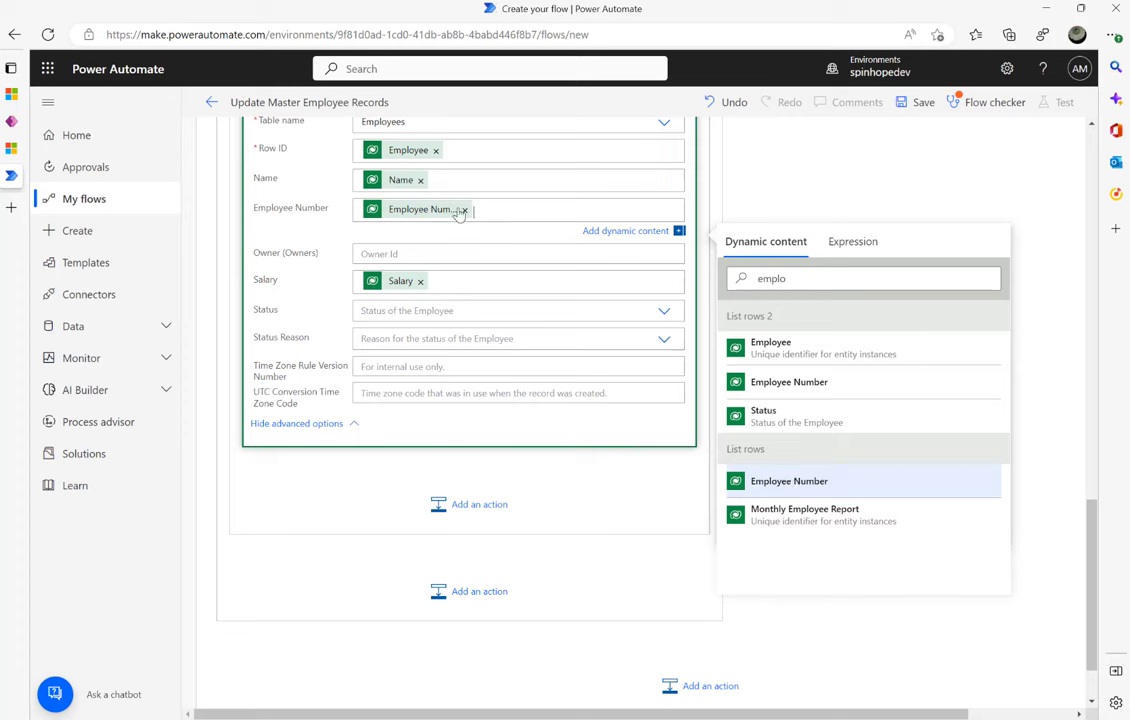
pyautogui.scroll(10, 550, 303)
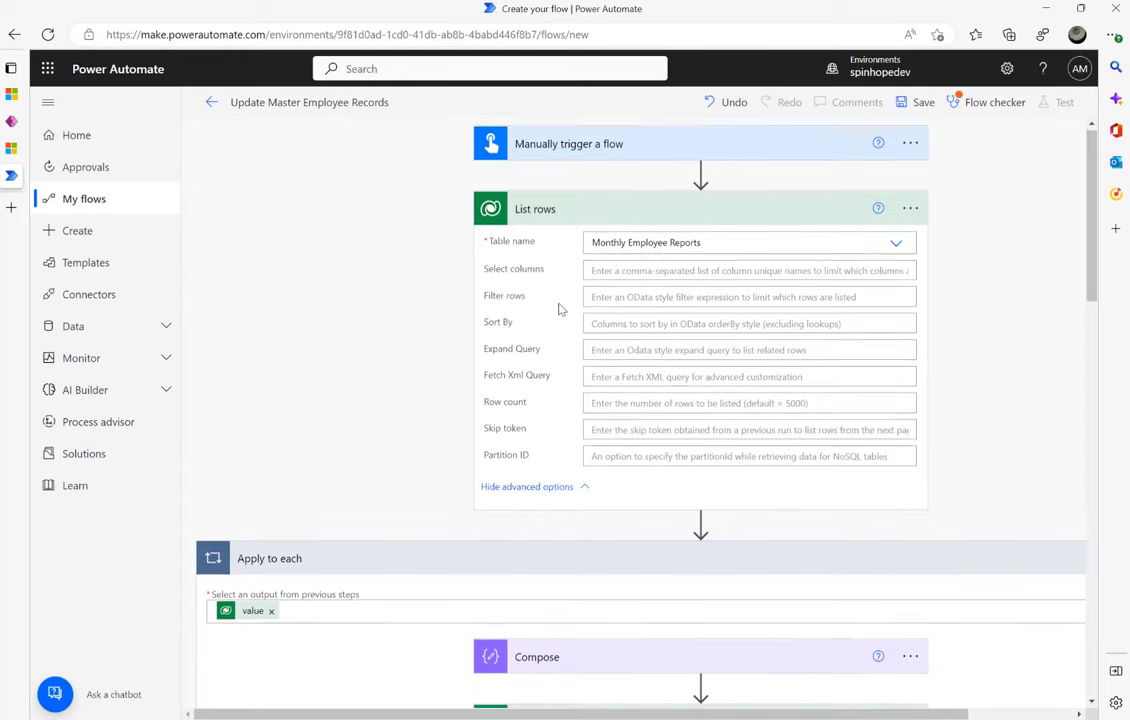
pyautogui.scroll(-5, 560, 308)
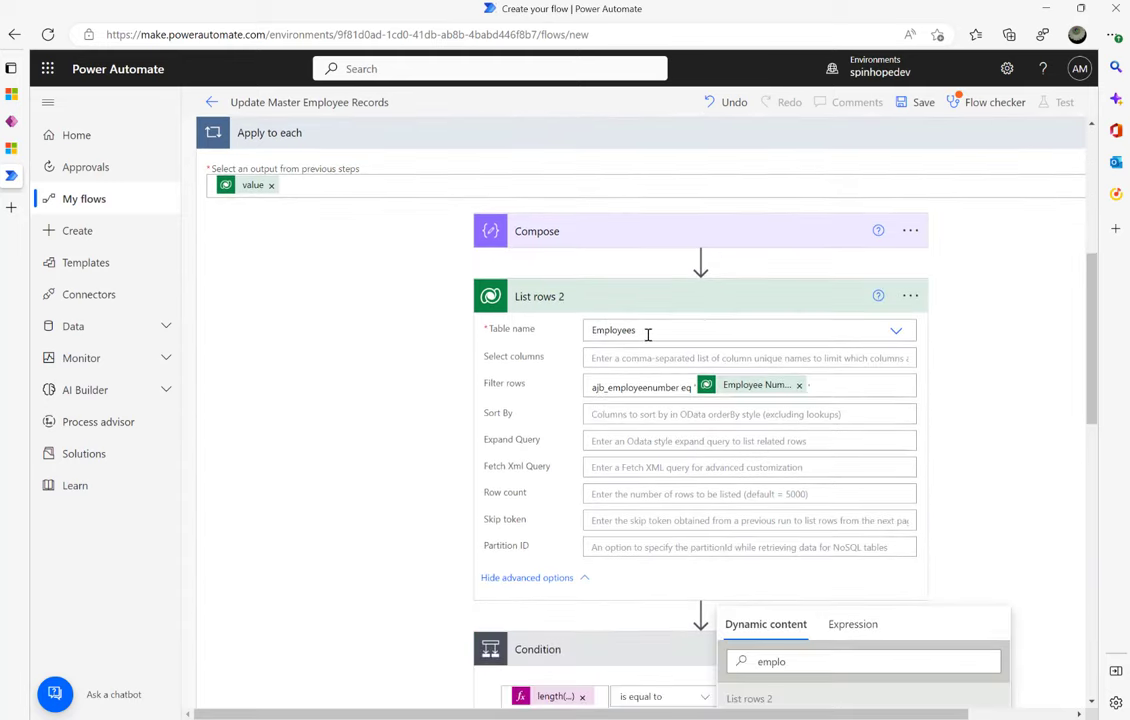
pyautogui.scroll(-15, 600, 404)
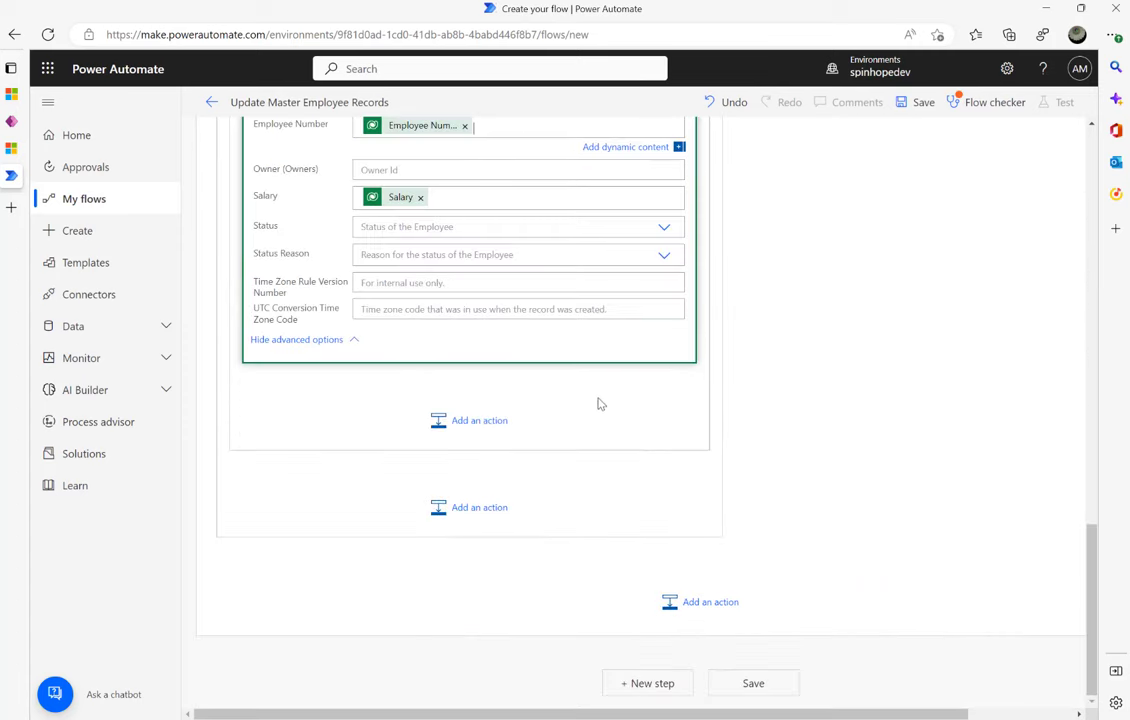
pyautogui.scroll(3, 600, 404)
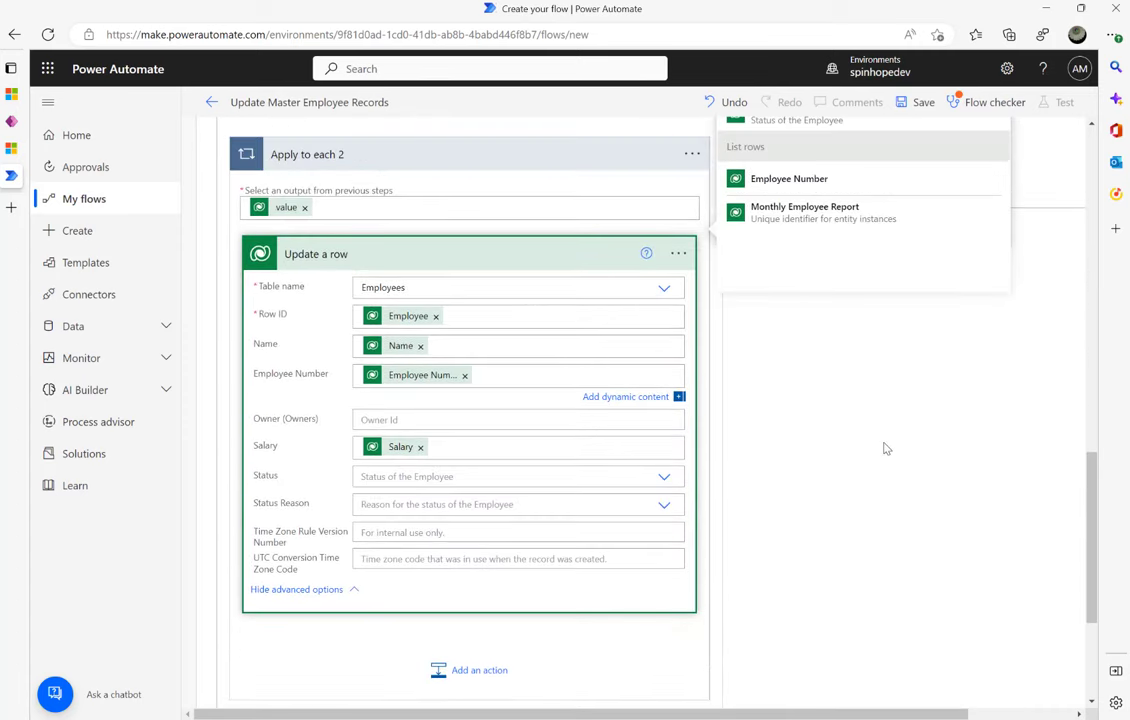
pyautogui.click(885, 447)
# - Add a Microsoft Dataverse Add a new row action to the If no branch of the Condition
pyautogui.scroll(2, 935, 440)
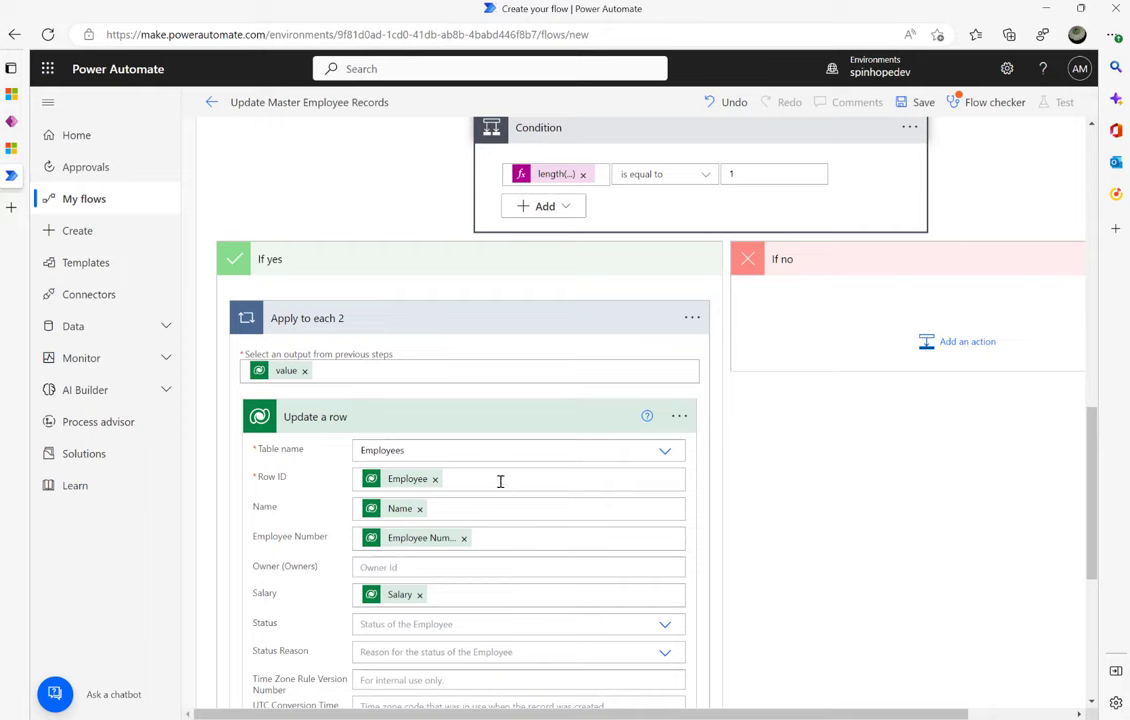
pyautogui.click(953, 342)
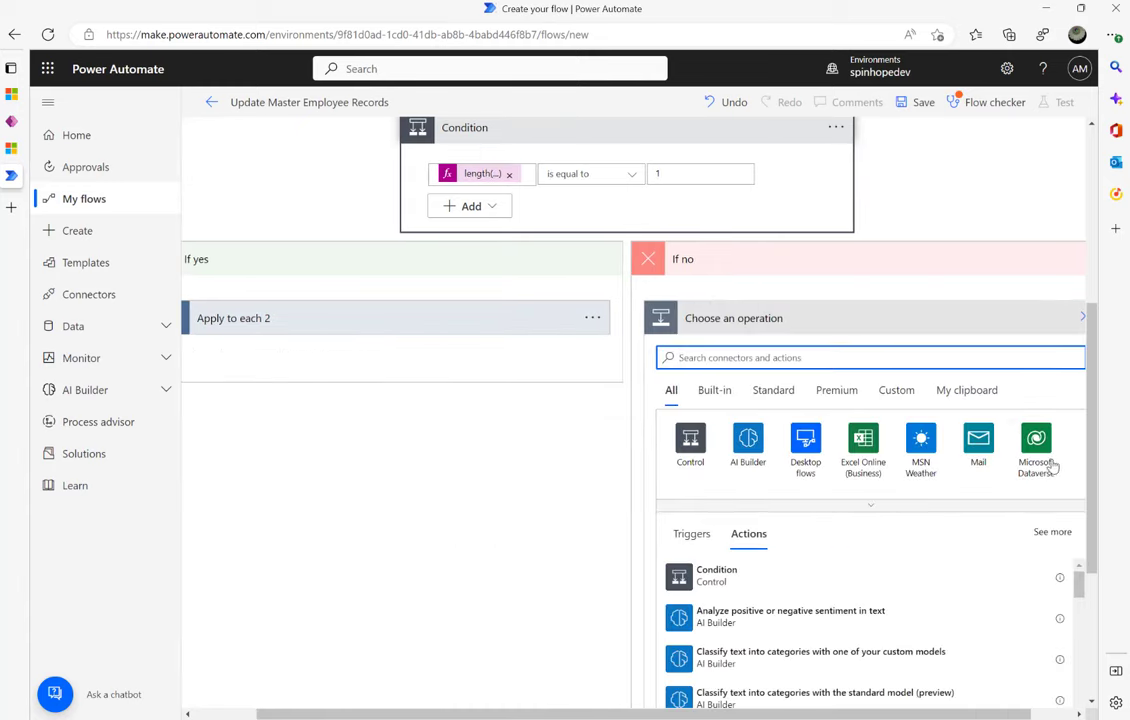
pyautogui.click(1036, 445)
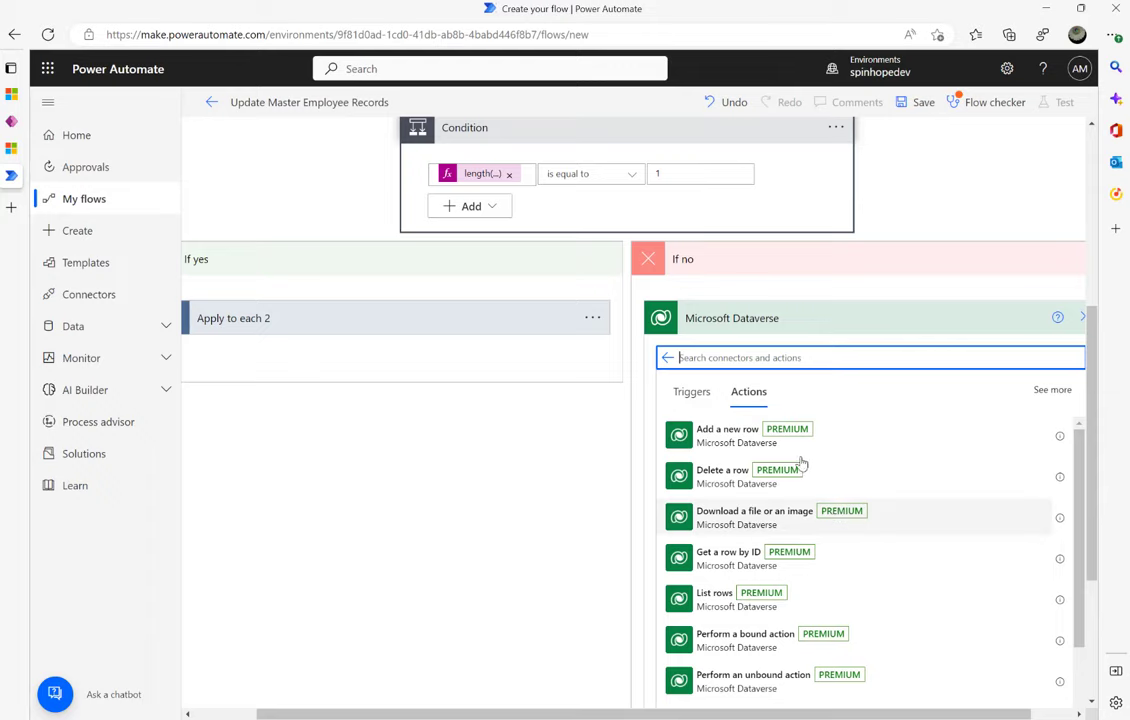
pyautogui.click(726, 440)
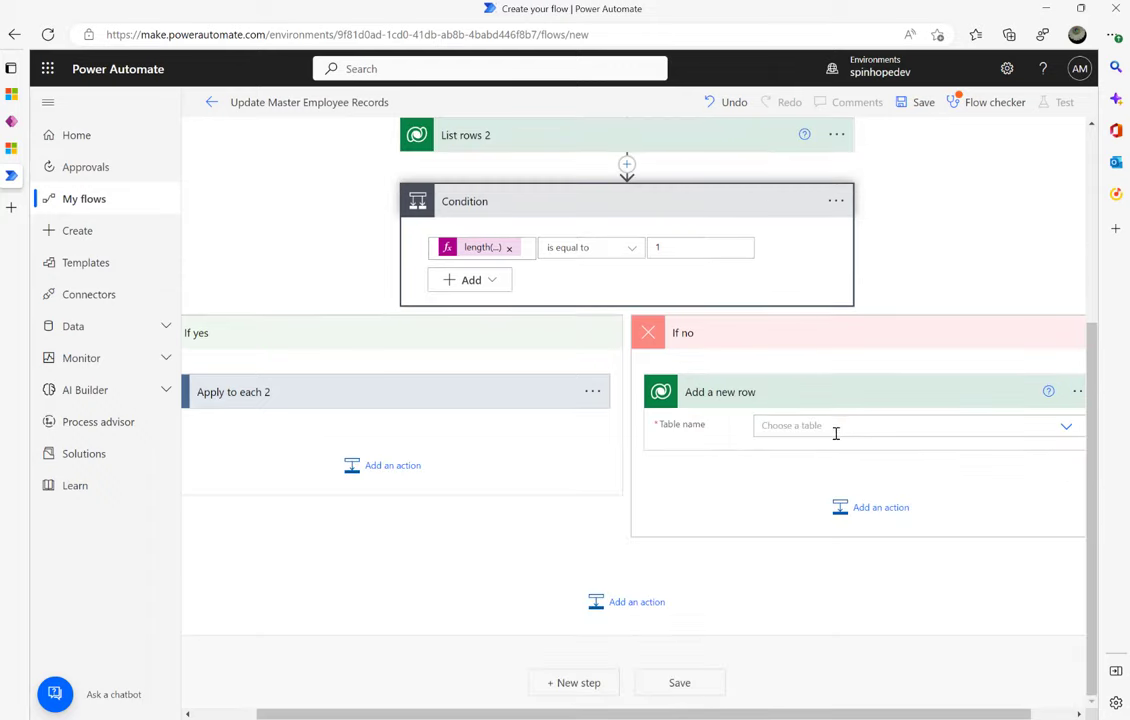
# - Choose Employees as the table for the Add a new row action
pyautogui.click(838, 431)
pyautogui.write('#emplo')
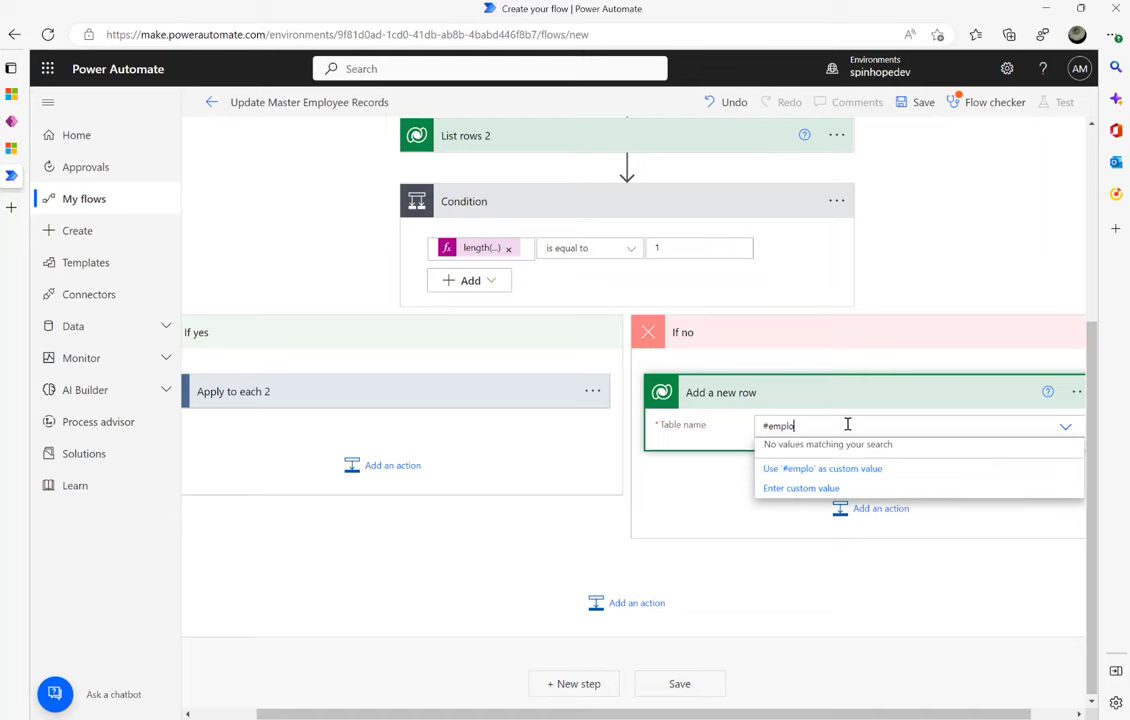
pyautogui.hotkey('ctrl', 'a')
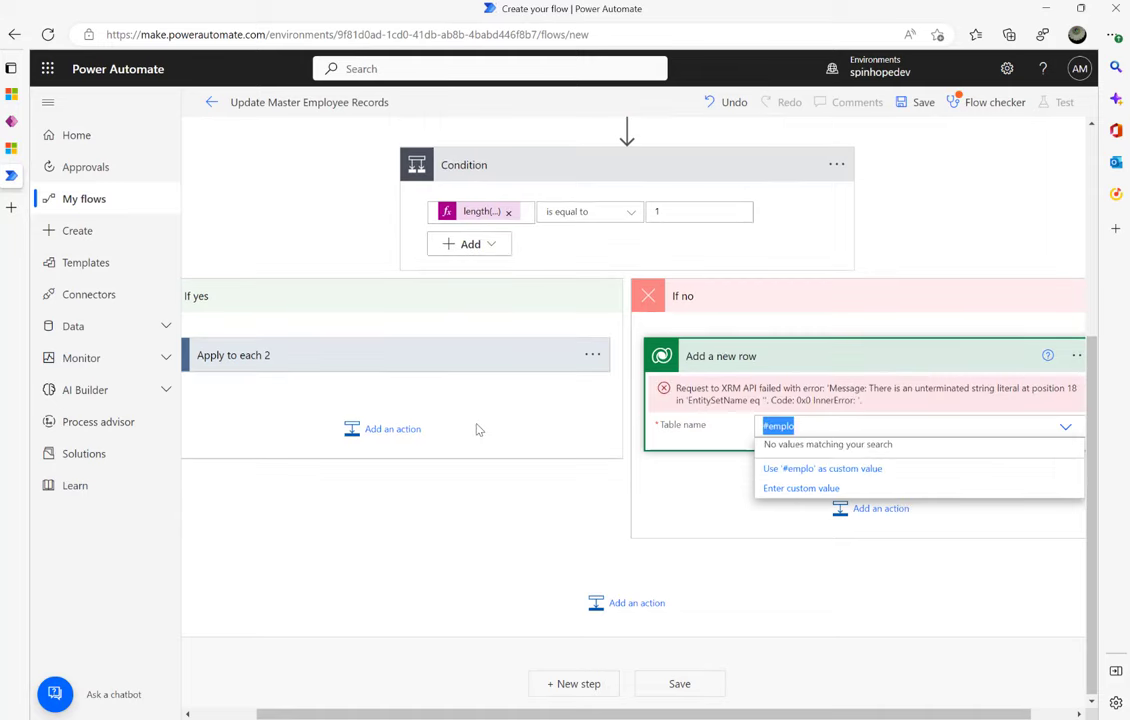
pyautogui.write('emplo')
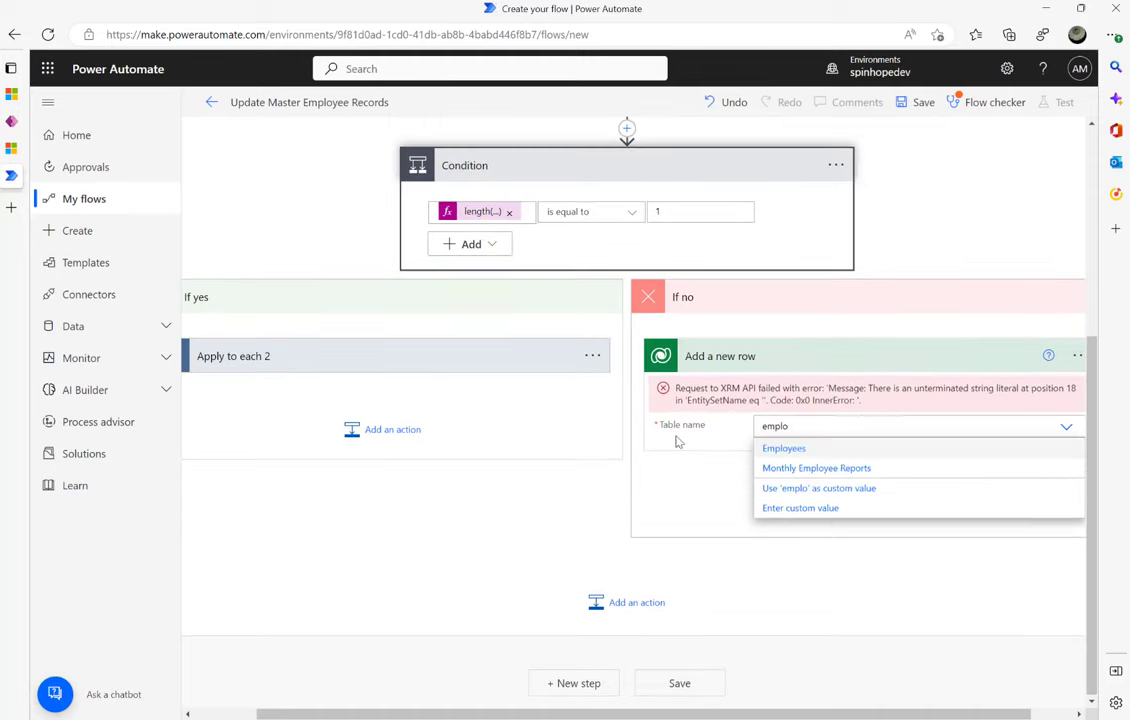
pyautogui.click(790, 450)
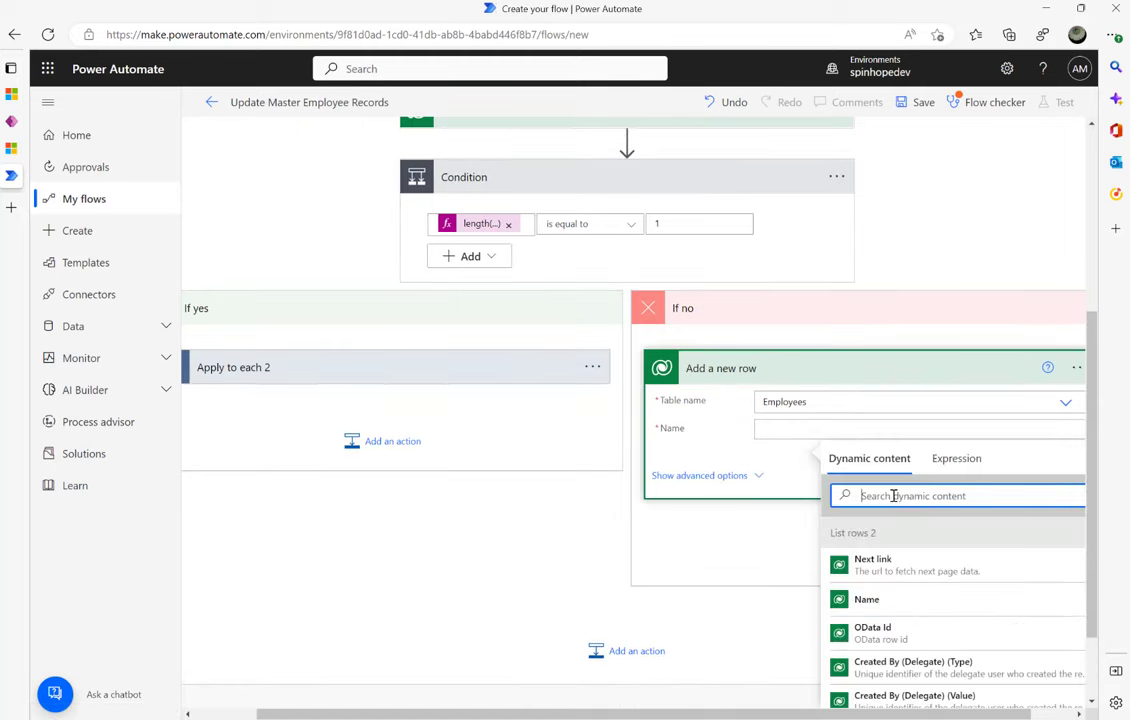
# - Set the Name of Add a new row to Name from the first List rows action and show its advanced options
pyautogui.write('name')
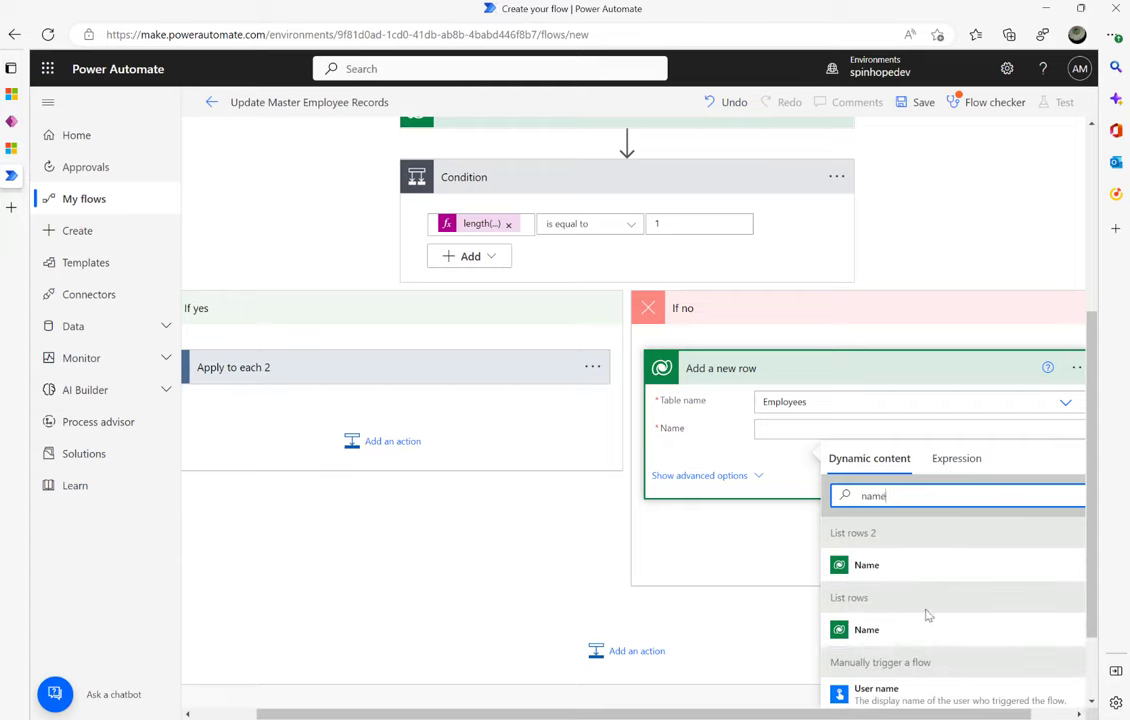
pyautogui.click(880, 640)
pyautogui.click(735, 480)
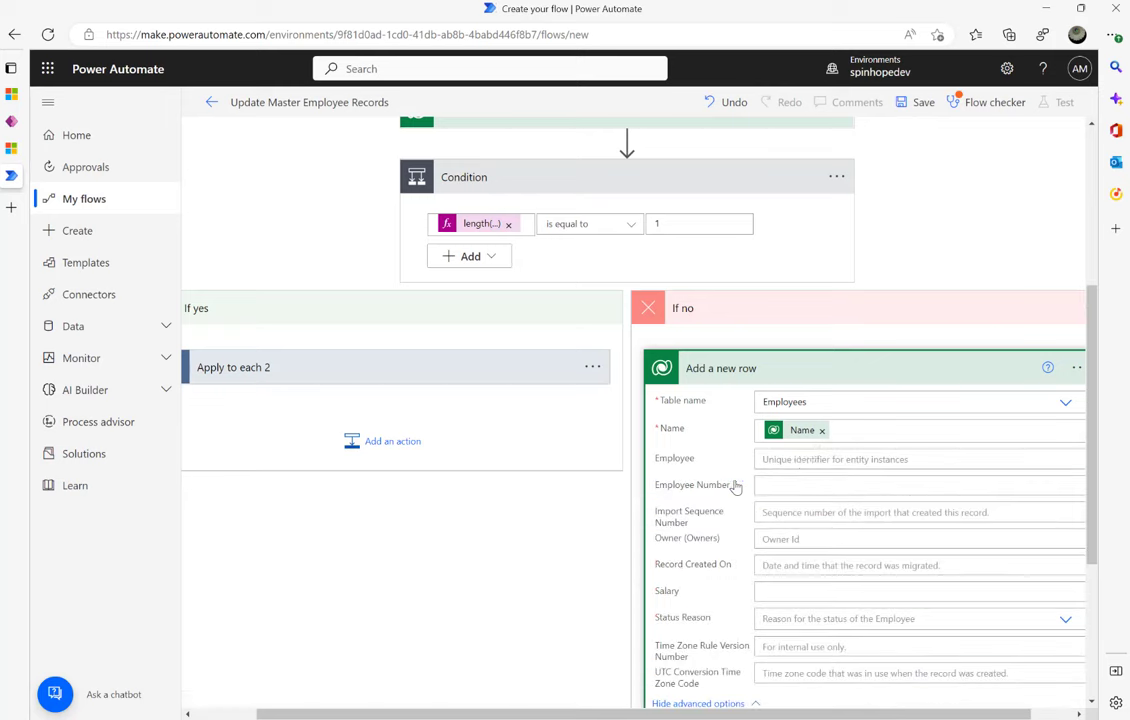
# - Set the Employee Number of Add a new row to the Employee Number value from the first List rows action
pyautogui.click(803, 460)
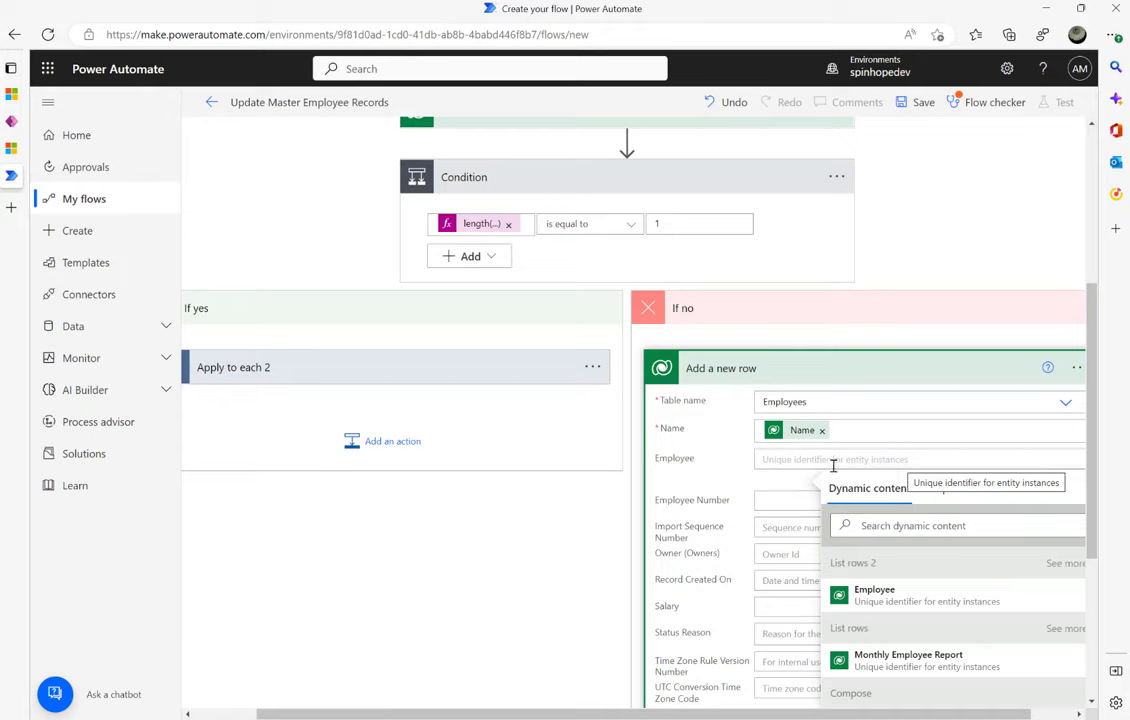
pyautogui.click(785, 501)
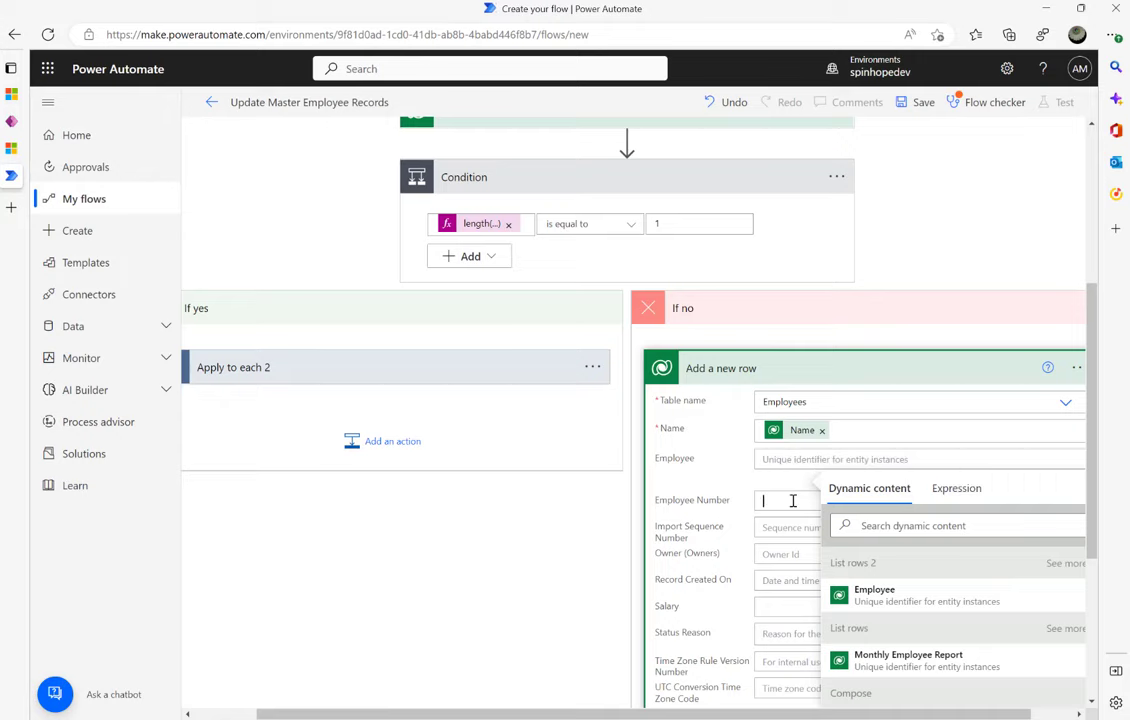
pyautogui.click(884, 566)
pyautogui.write('employee')
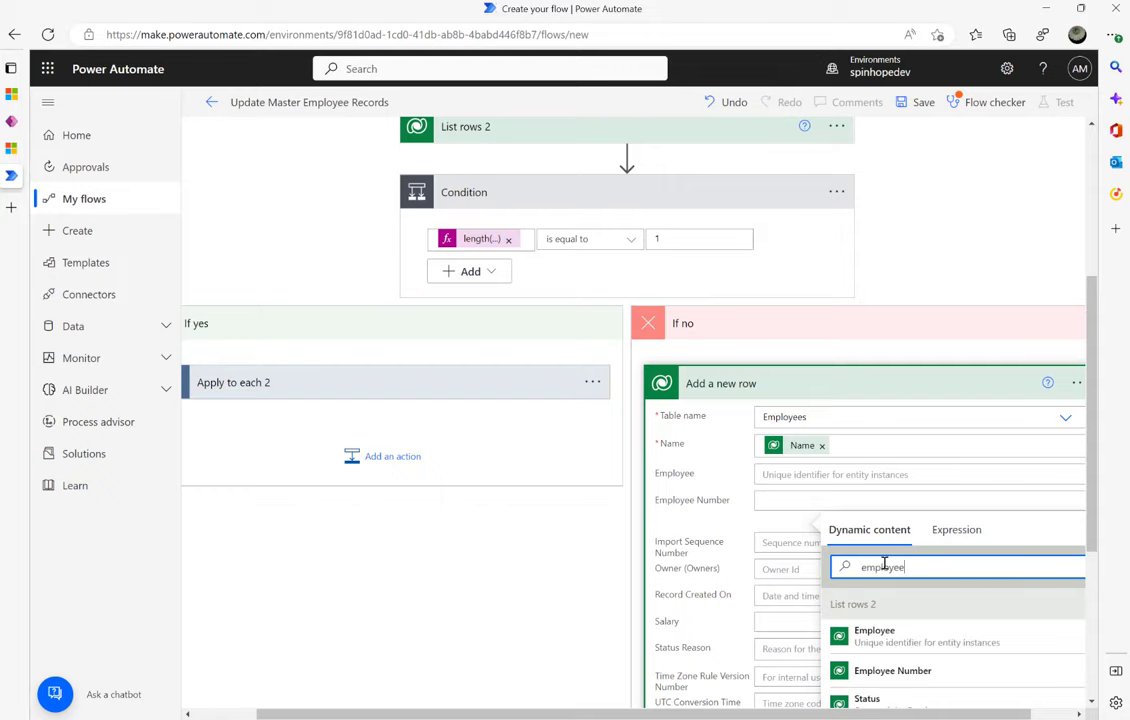
pyautogui.write(' num')
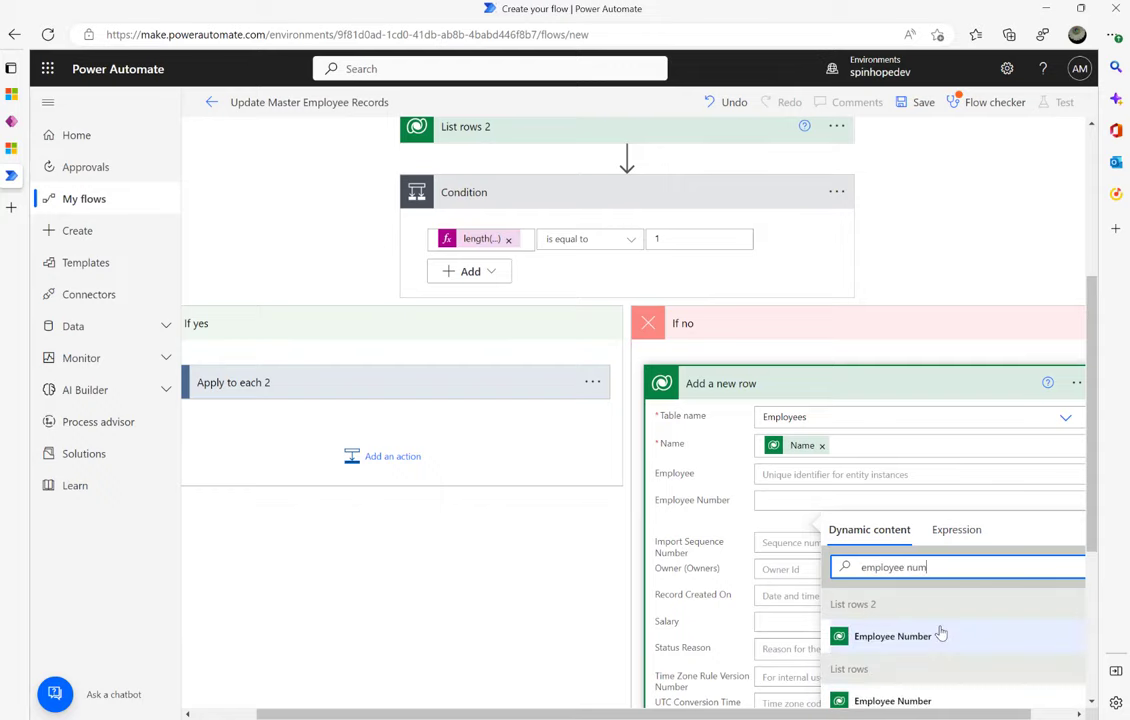
pyautogui.scroll(-2, 990, 600)
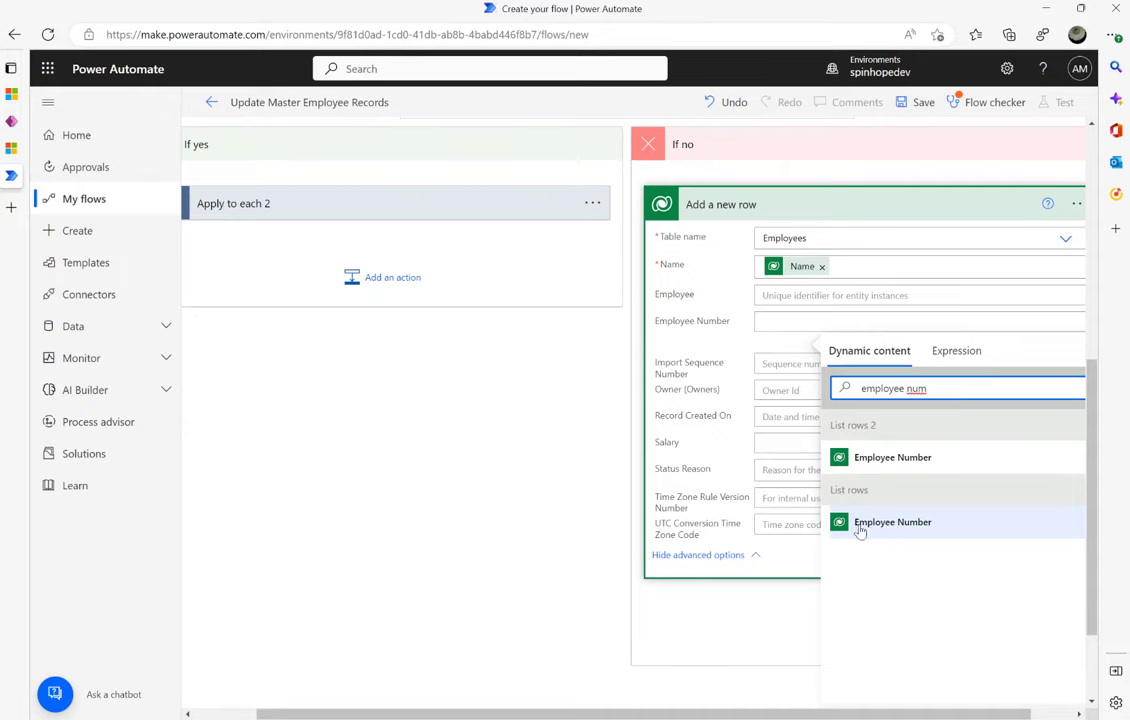
pyautogui.click(895, 529)
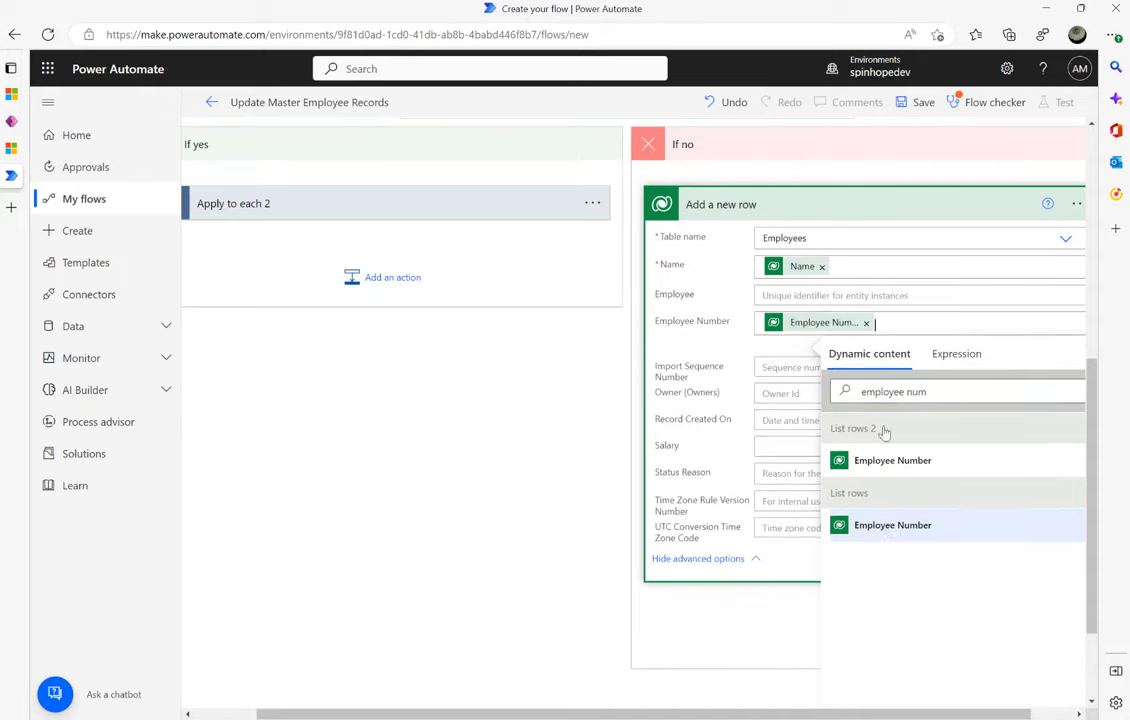
# - Set the Salary of Add a new row to the Salary value from the first List rows action
pyautogui.click(776, 446)
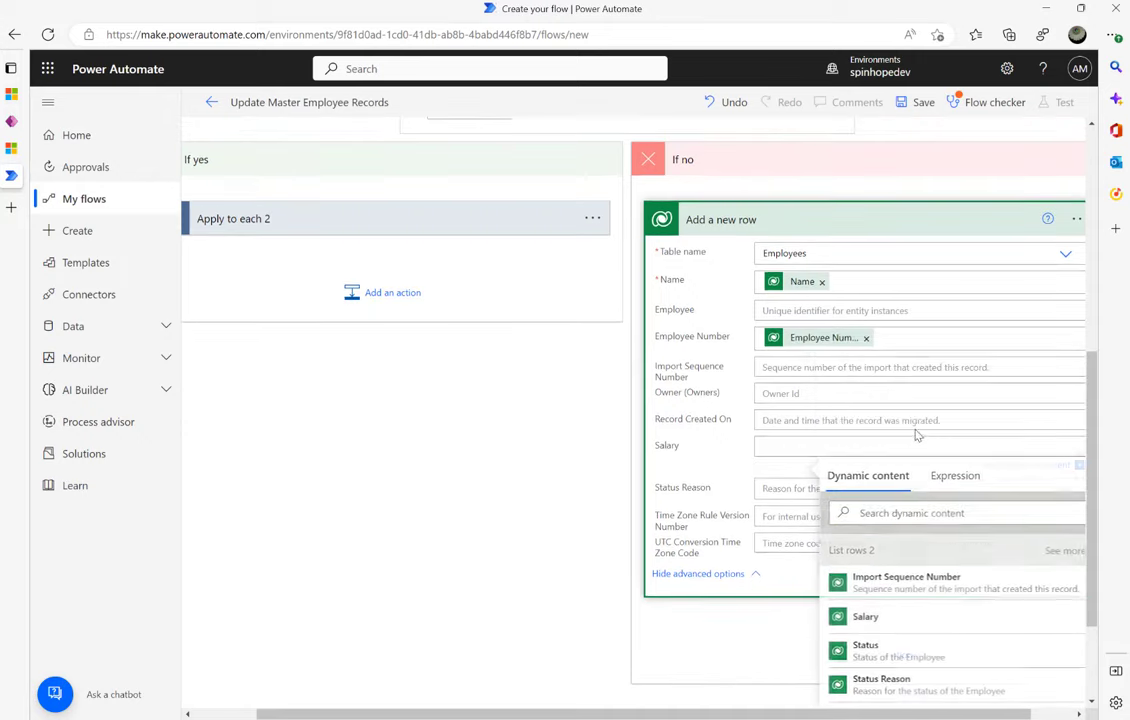
pyautogui.click(925, 513)
pyautogui.write('salary')
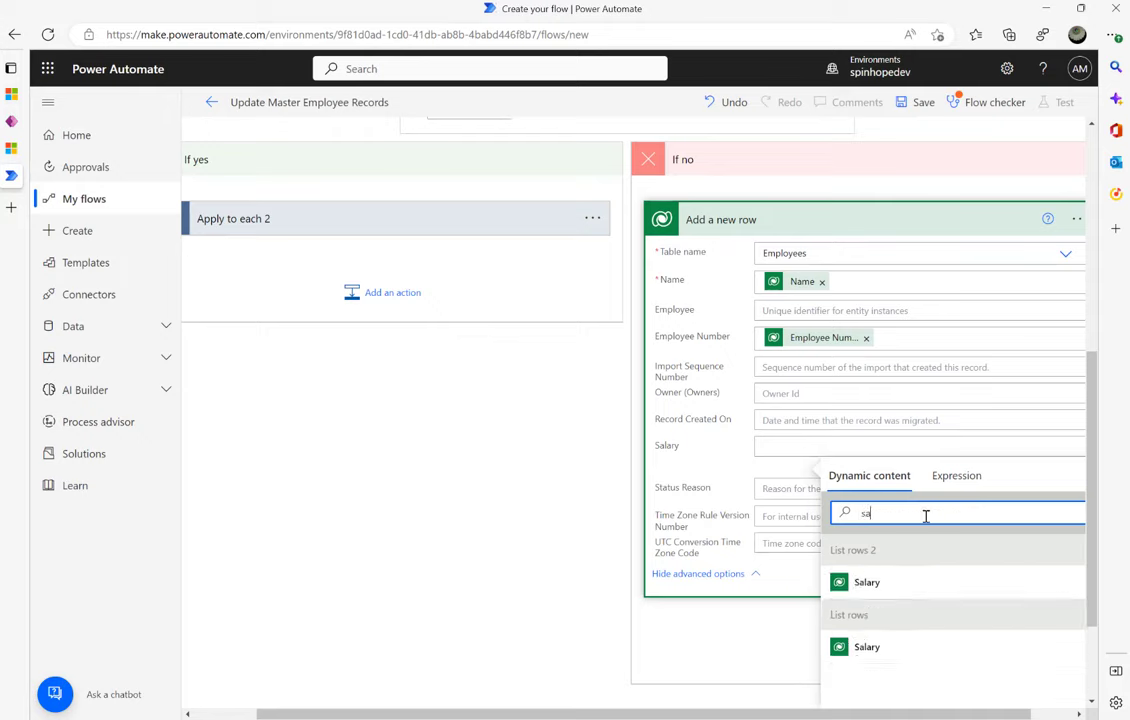
pyautogui.click(874, 649)
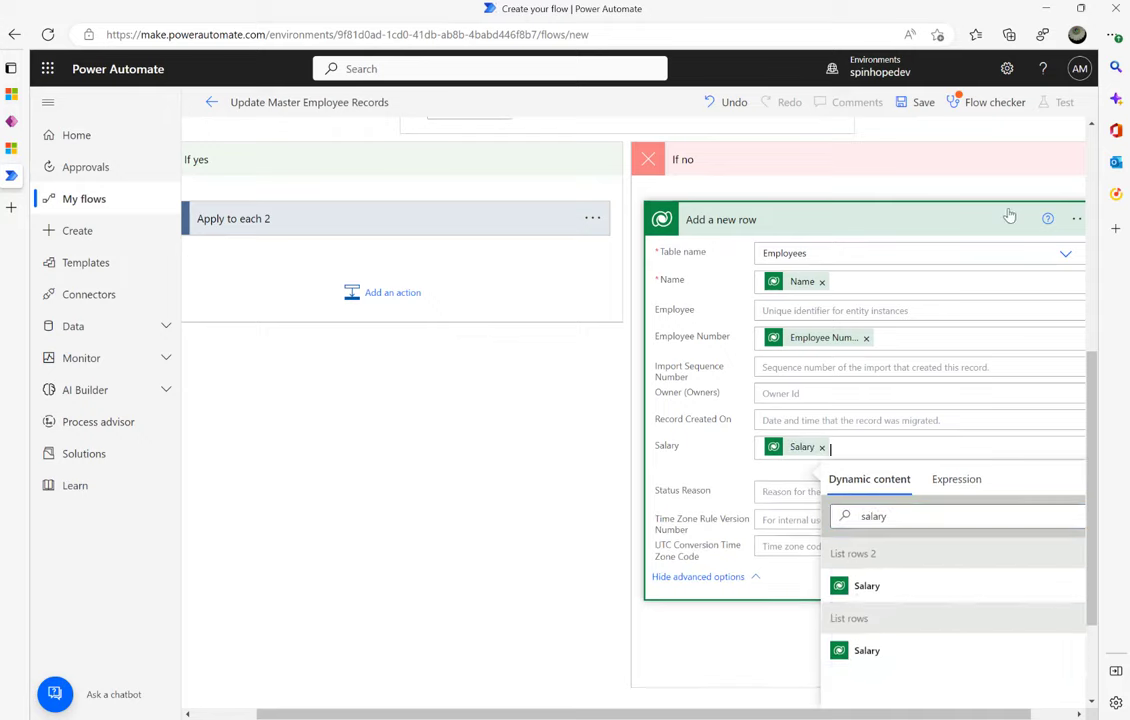
# - Collapse the Add a new row action and the outer Apply to each loop, and save the flow
pyautogui.scroll(3, 555, 527)
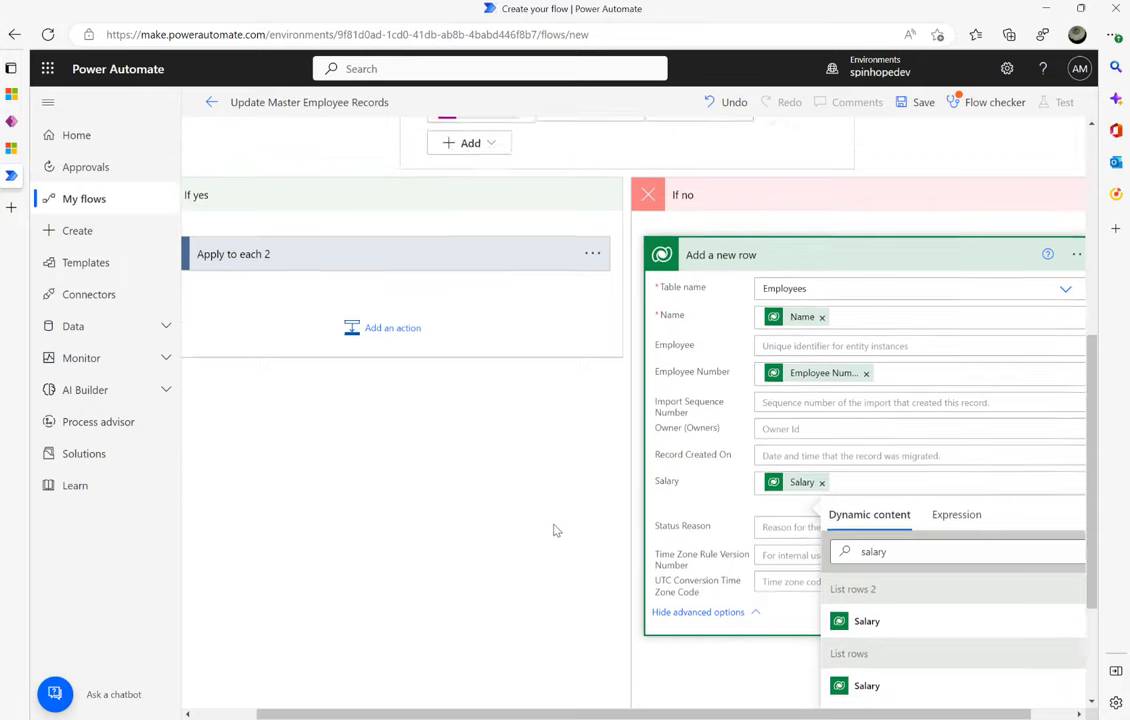
pyautogui.click(830, 515)
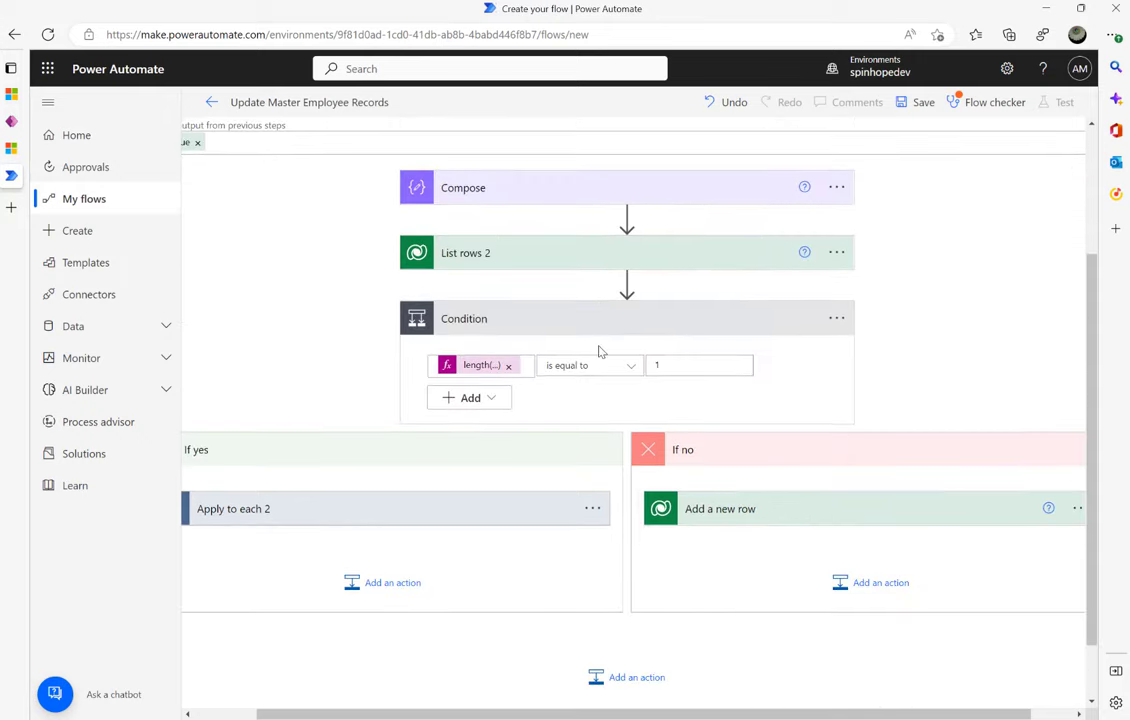
pyautogui.scroll(2, 560, 285)
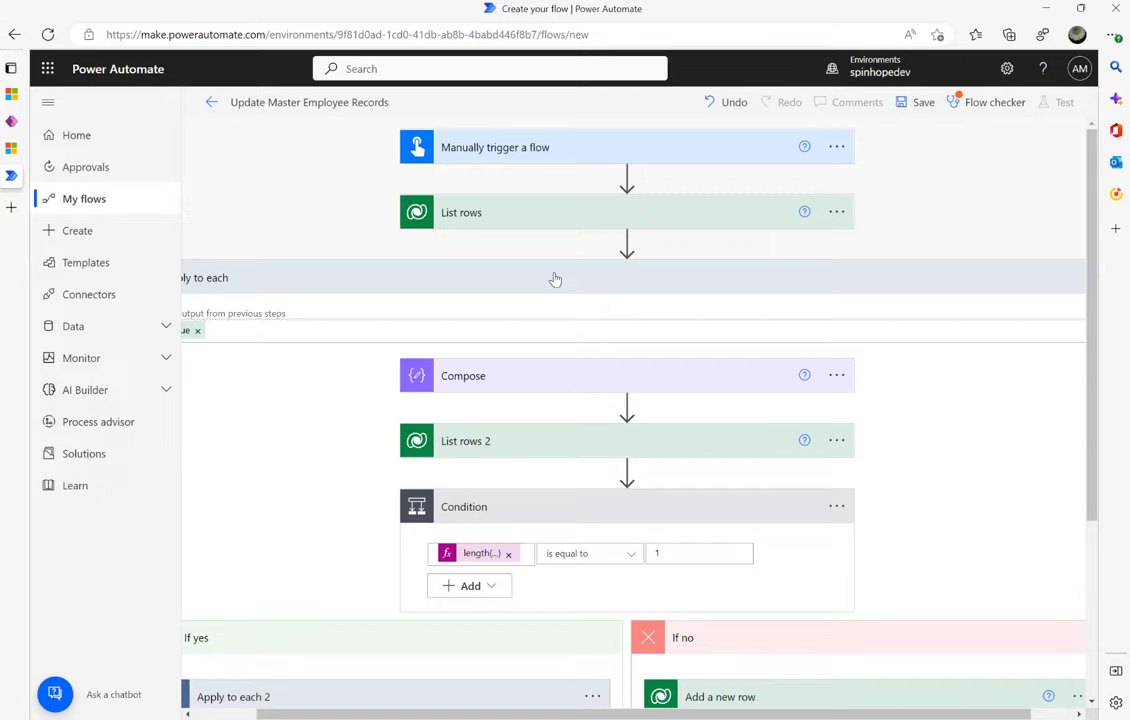
pyautogui.click(555, 278)
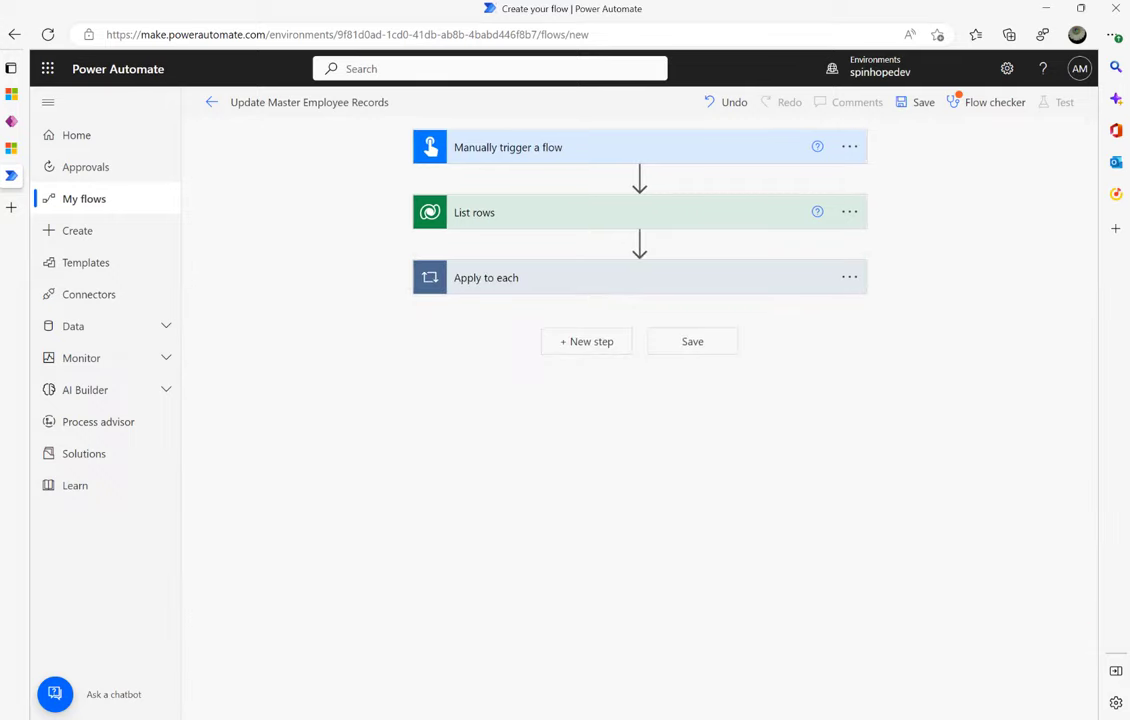
pyautogui.click(985, 102)
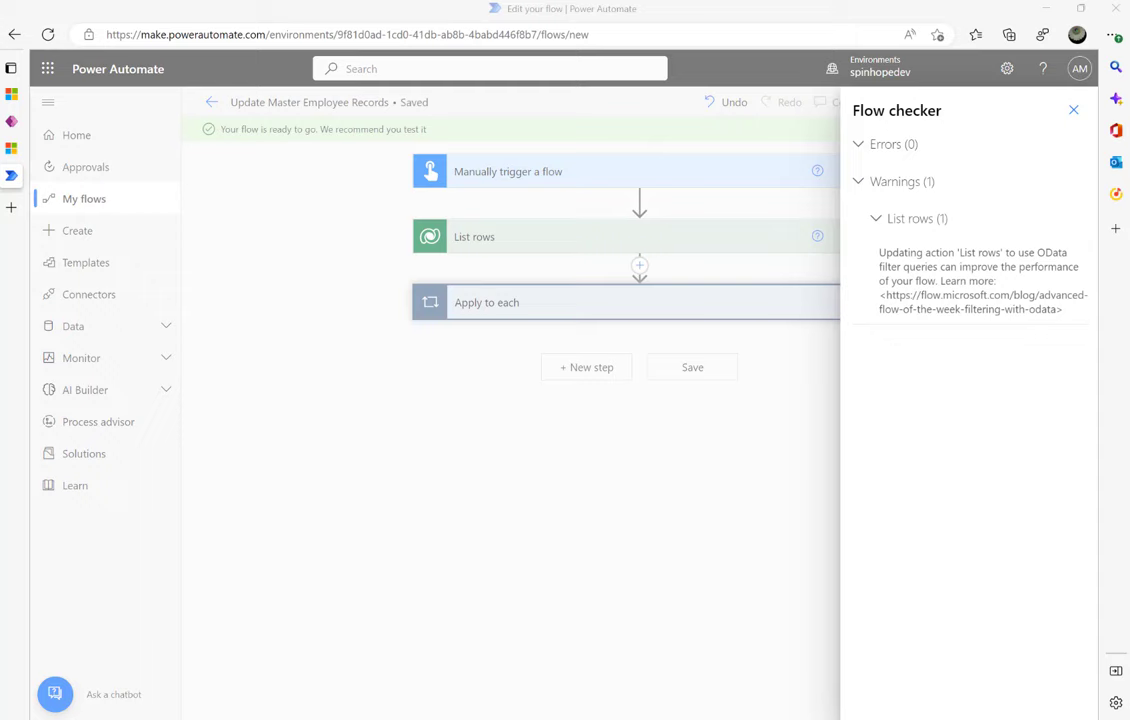
pyautogui.click(796, 411)
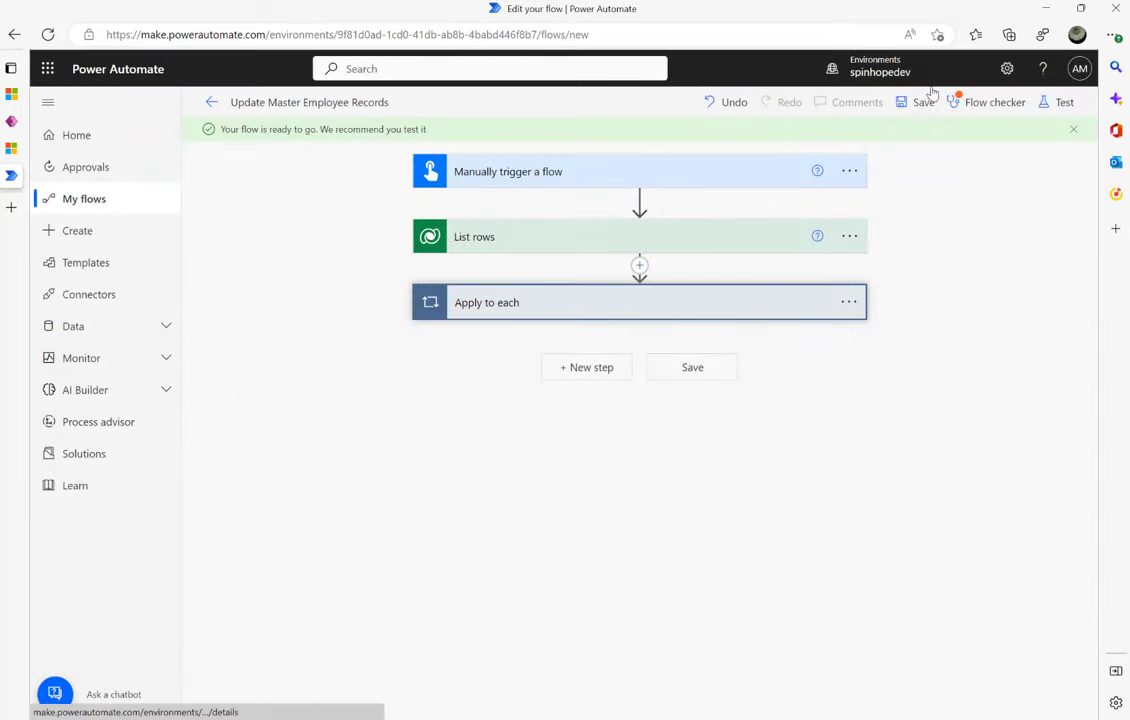
# - Run a manual test of the Update Master Employee Records flow
pyautogui.click(1064, 105)
pyautogui.click(928, 144)
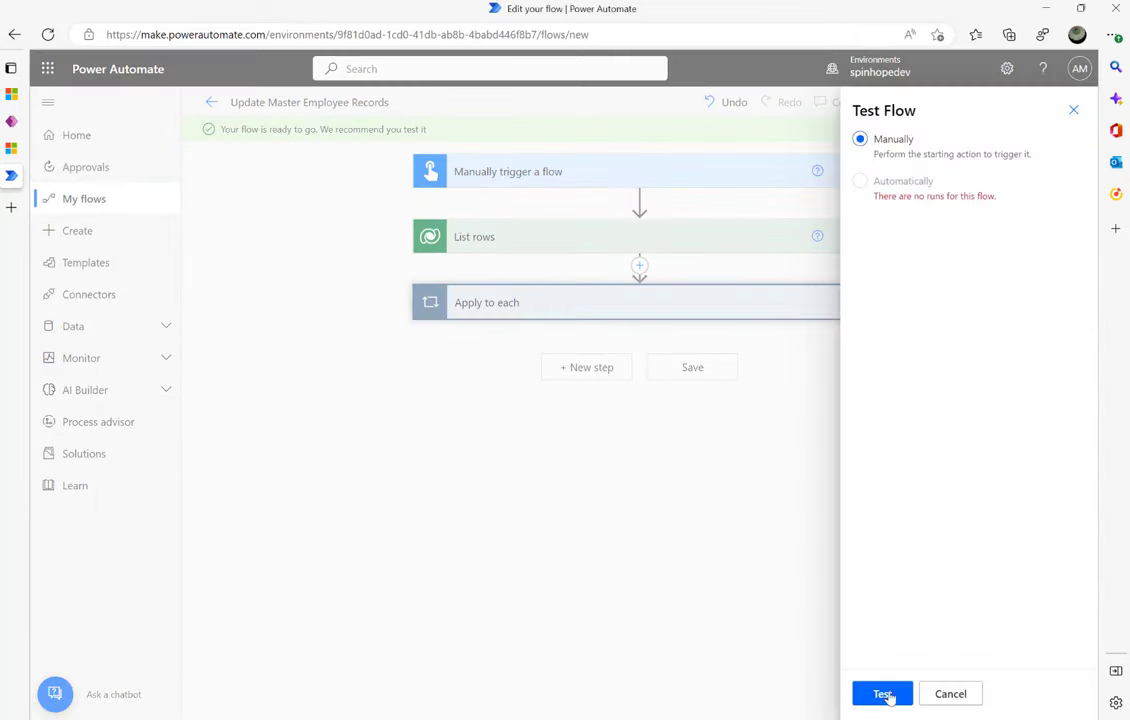
pyautogui.click(882, 695)
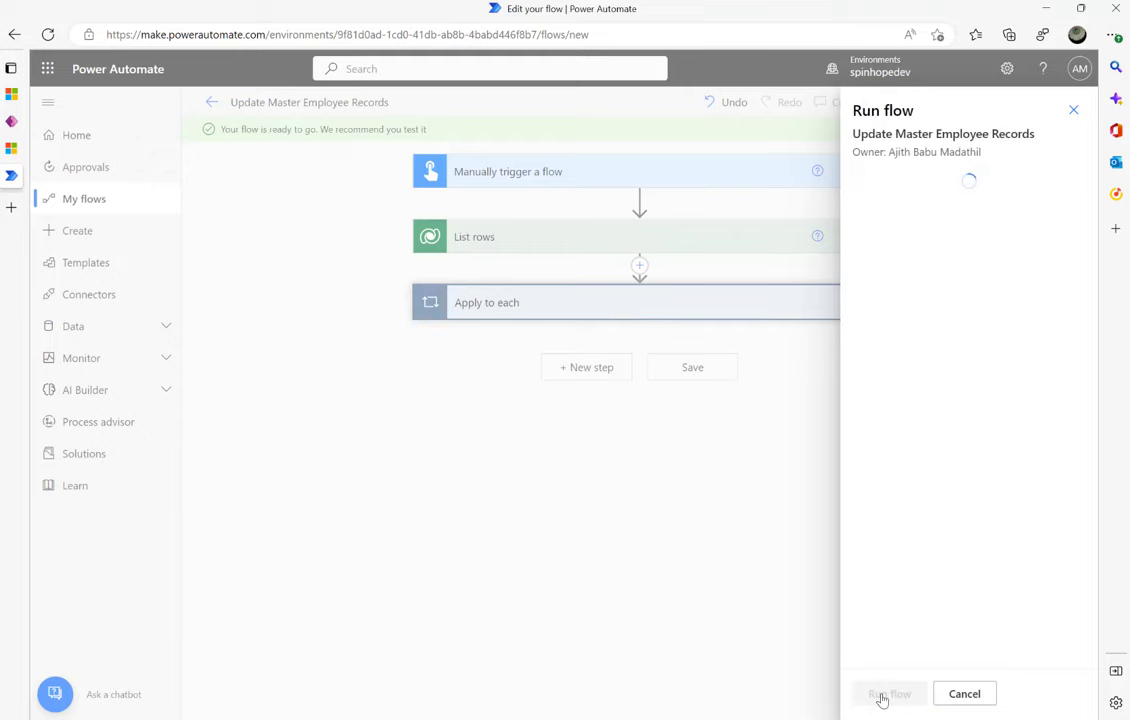
pyautogui.click(882, 694)
pyautogui.click(882, 694)
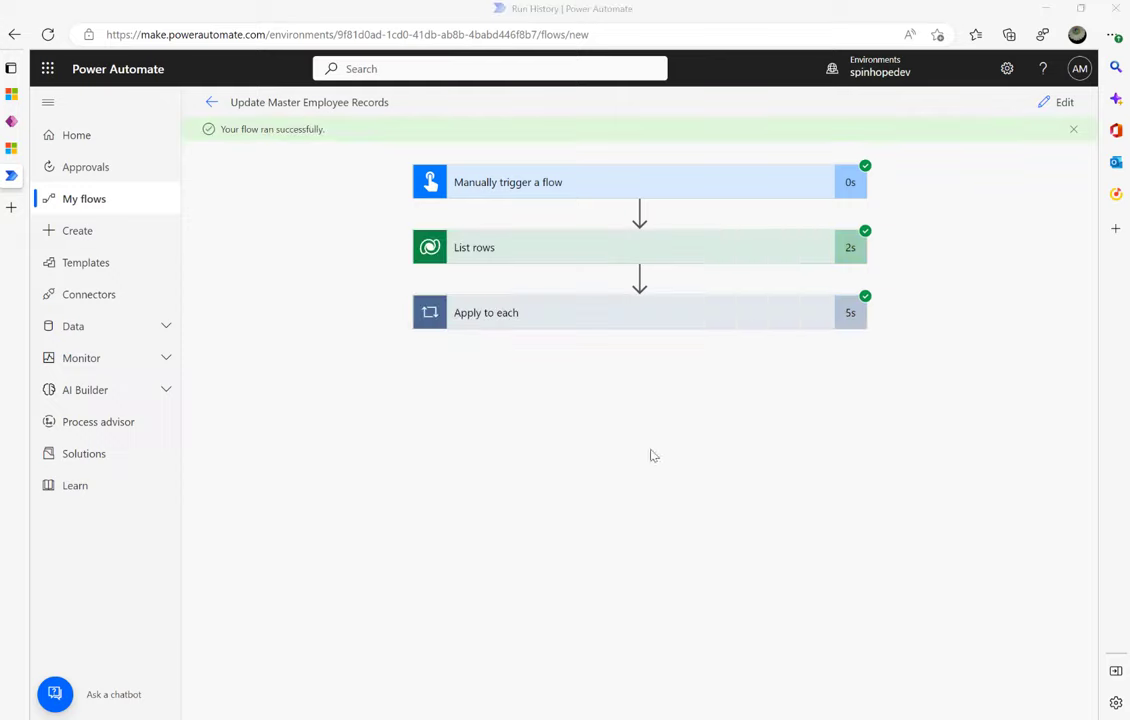
# - Examine the run details of List rows, List rows 2 and the Condition for the first Apply to each iteration
pyautogui.click(545, 315)
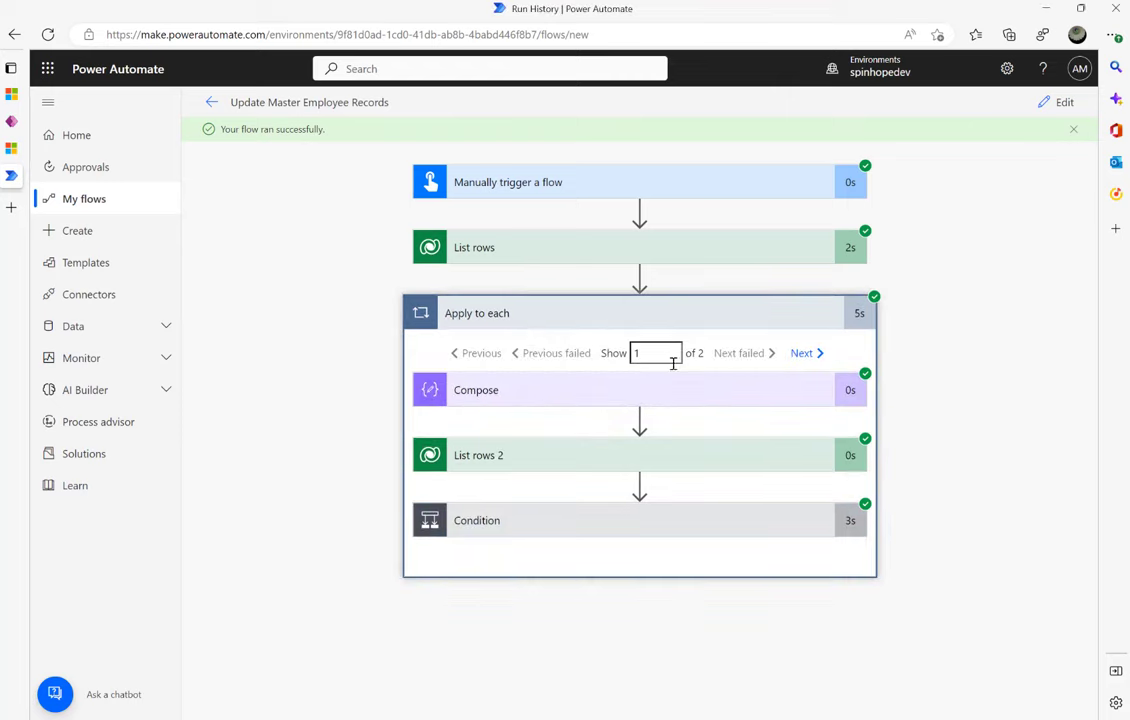
pyautogui.click(522, 248)
pyautogui.click(530, 346)
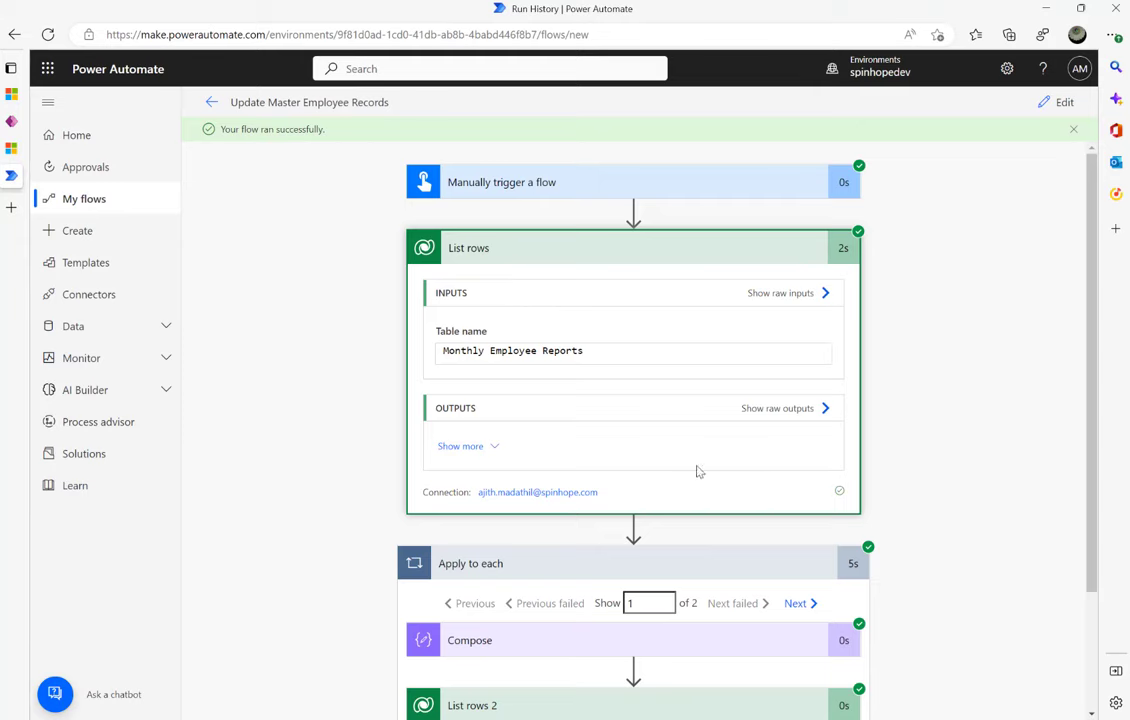
pyautogui.scroll(-1, 408, 492)
pyautogui.scroll(-3, 631, 561)
pyautogui.click(626, 553)
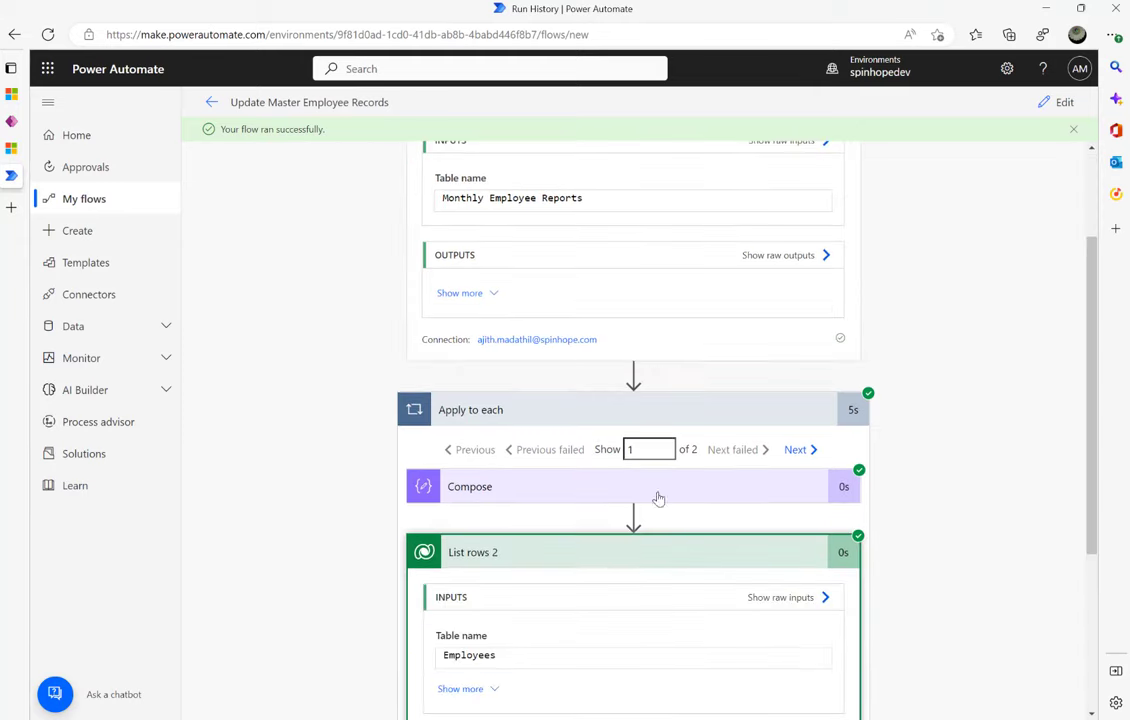
pyautogui.scroll(-5, 600, 580)
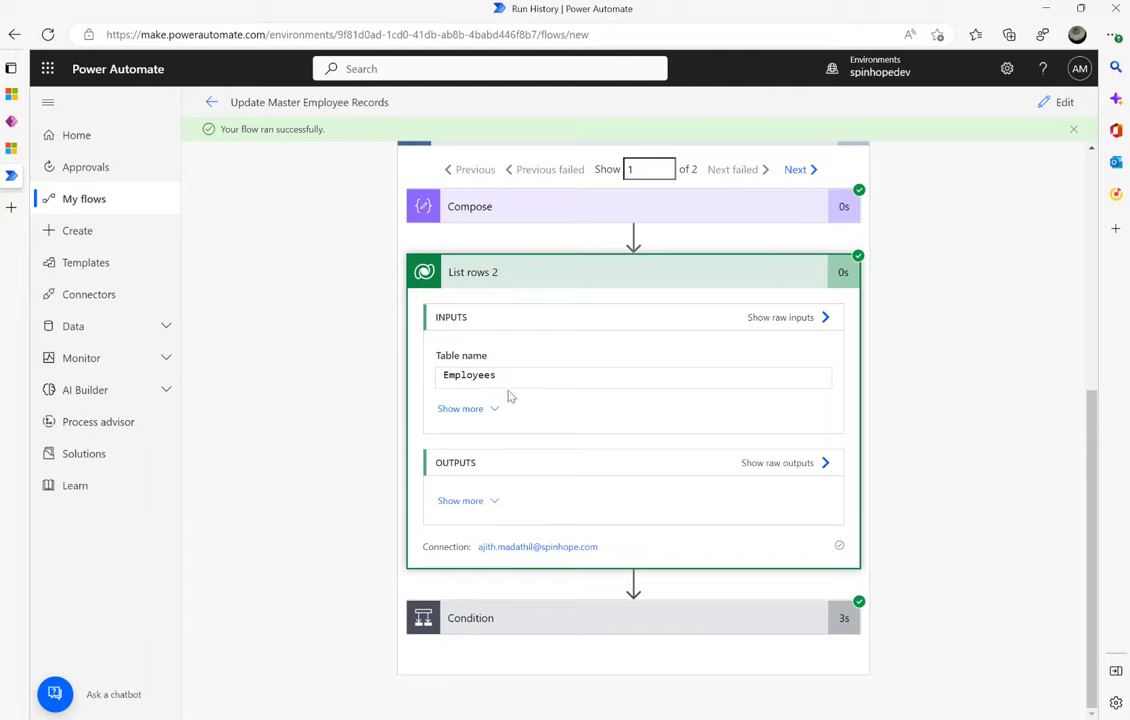
pyautogui.click(525, 620)
pyautogui.scroll(-4, 600, 500)
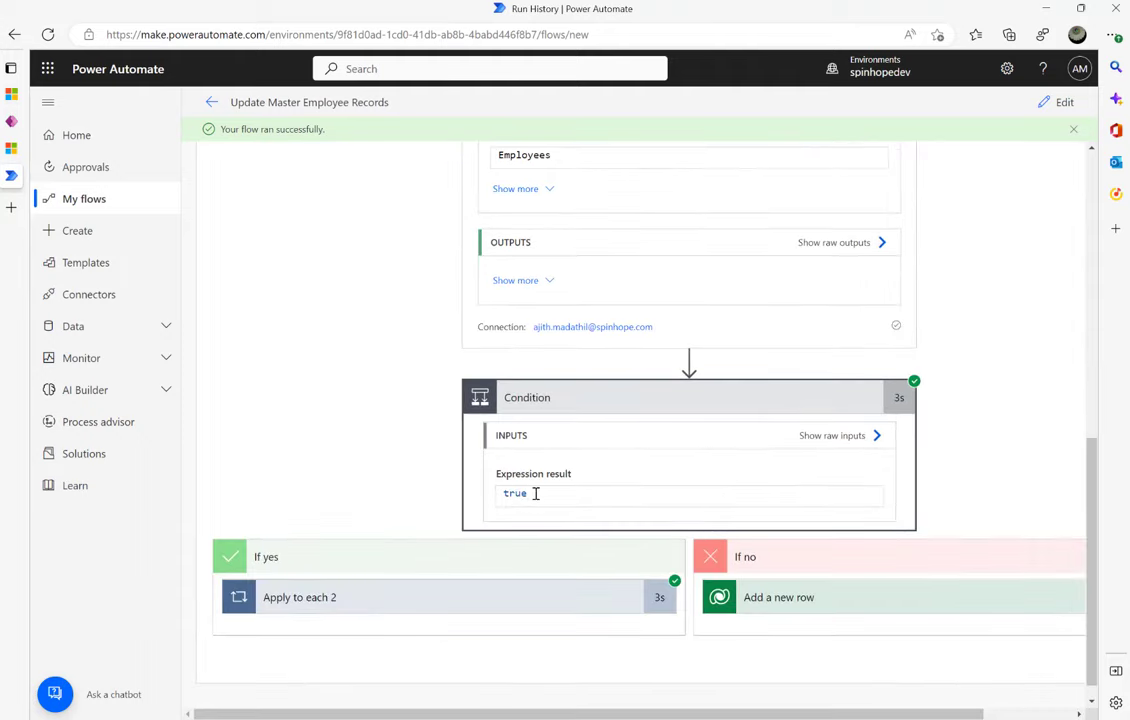
# - Inspect the second Apply to each iteration, checking the List rows 2 filter, the Condition result and the If no branch
pyautogui.scroll(9, 400, 321)
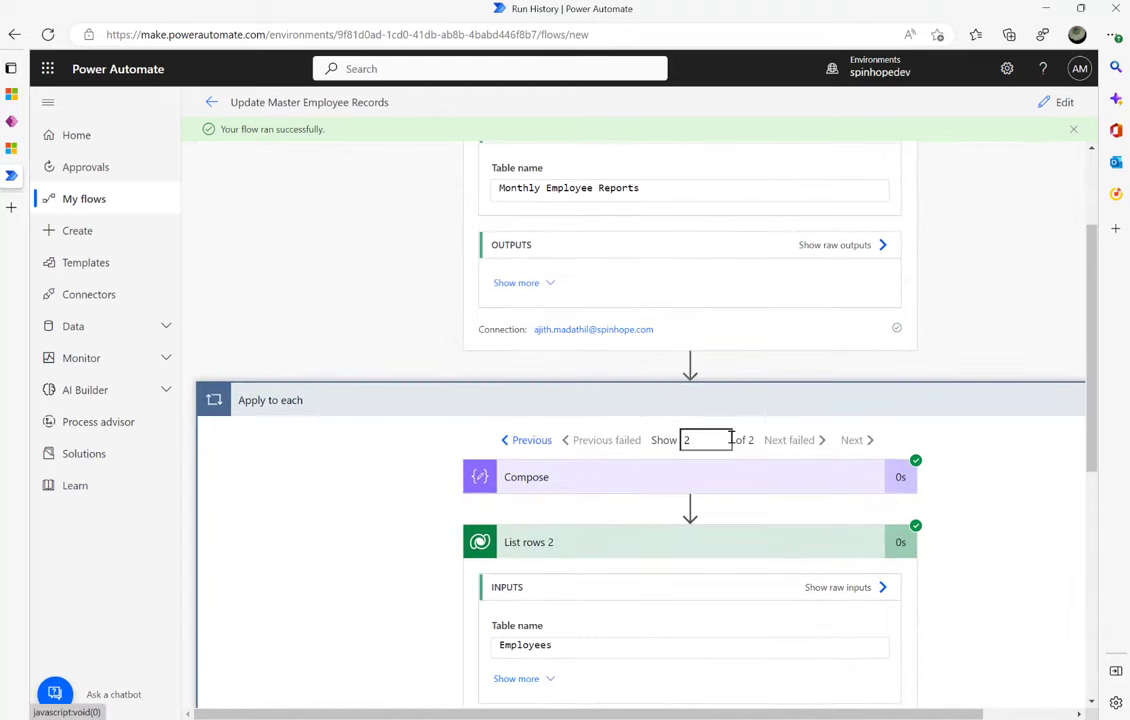
pyautogui.scroll(-3, 470, 420)
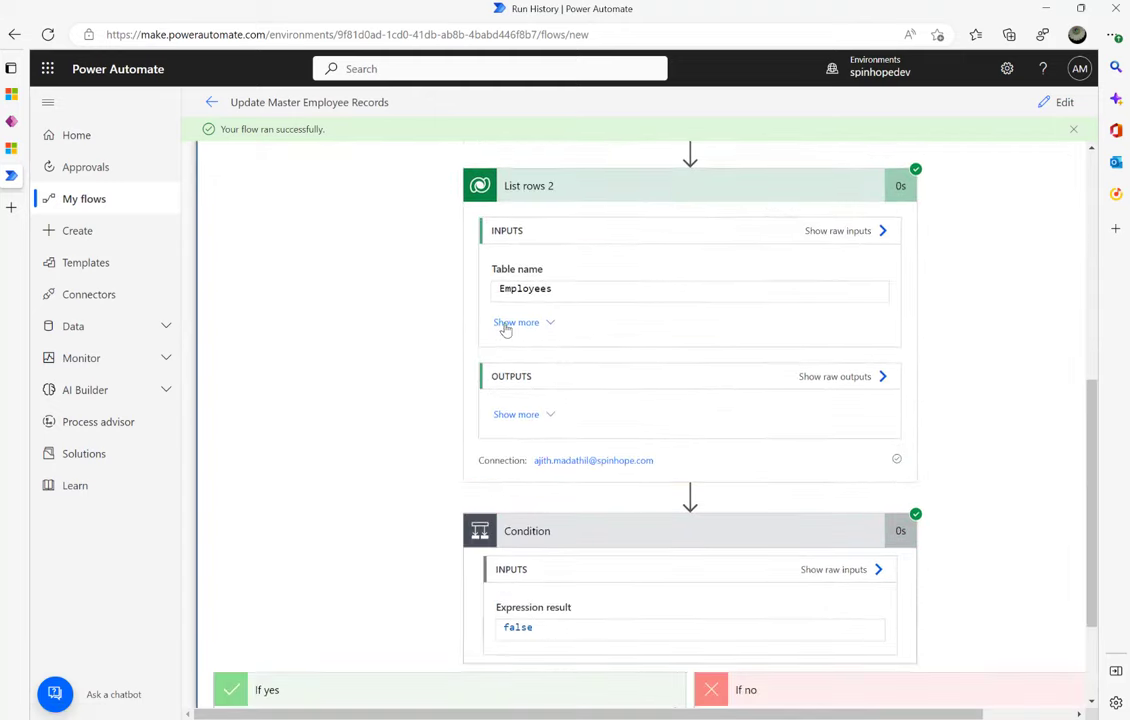
pyautogui.click(510, 323)
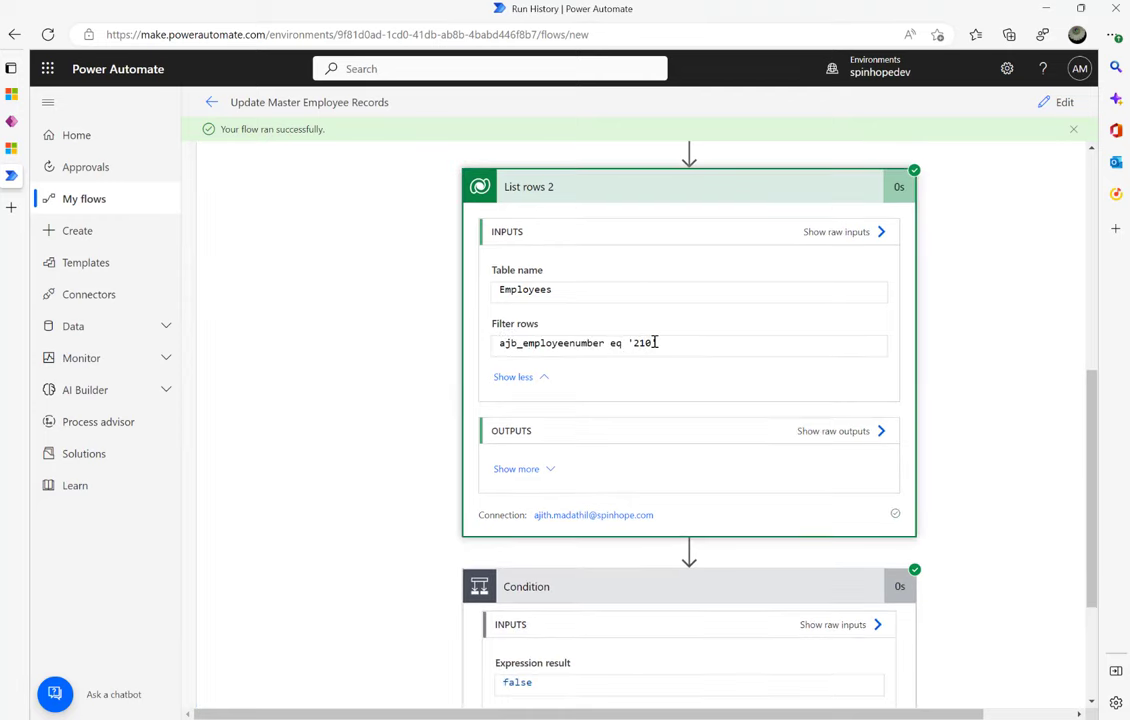
pyautogui.scroll(-2, 665, 360)
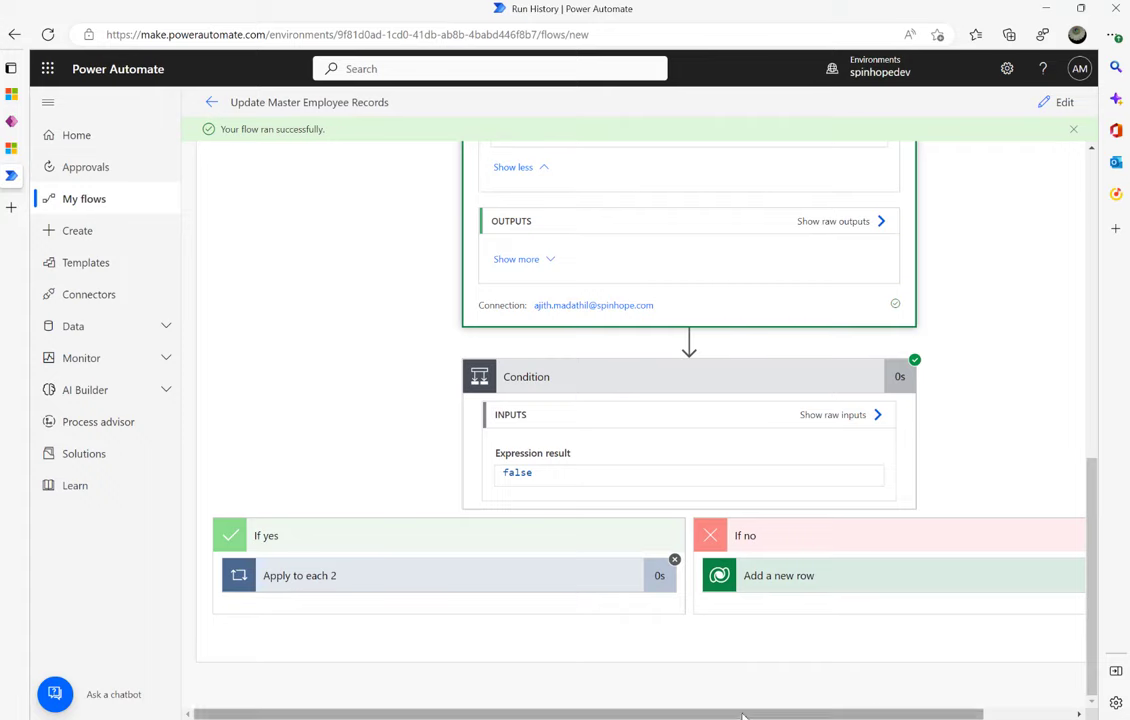
pyautogui.moveTo(743, 713); pyautogui.dragTo(833, 713)
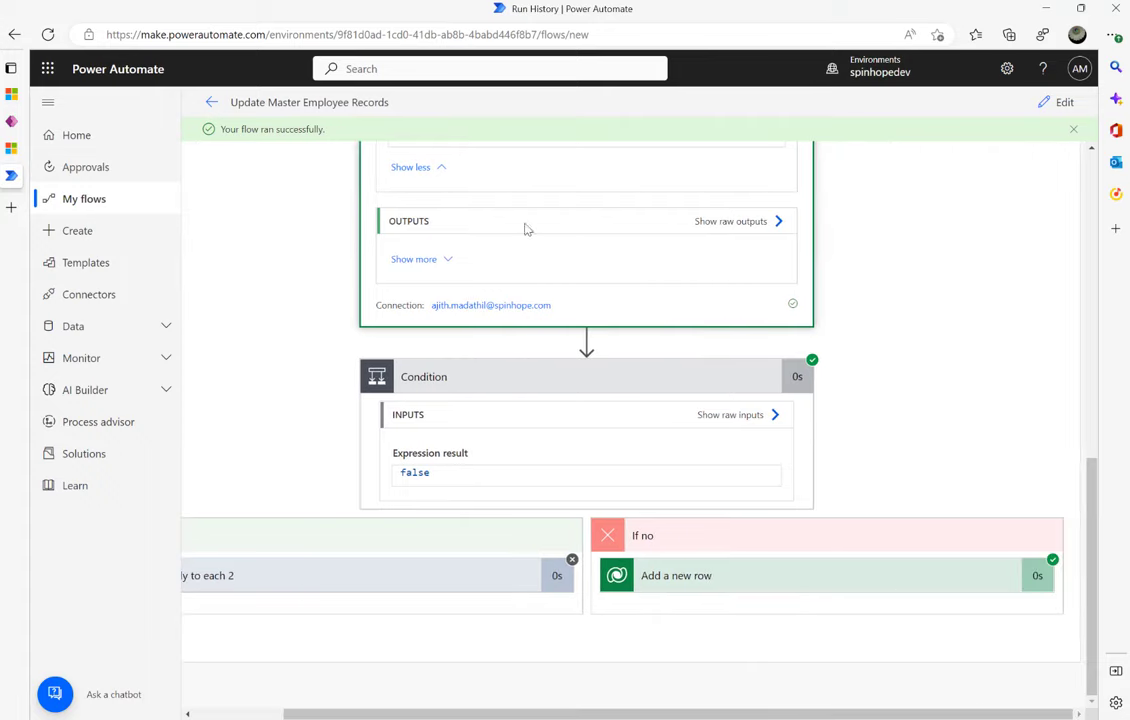
# - Switch to the Dynamics 365 Demo Employee app and compare the Monthly Employee Reports records with the Employees records
pyautogui.click(11, 148)
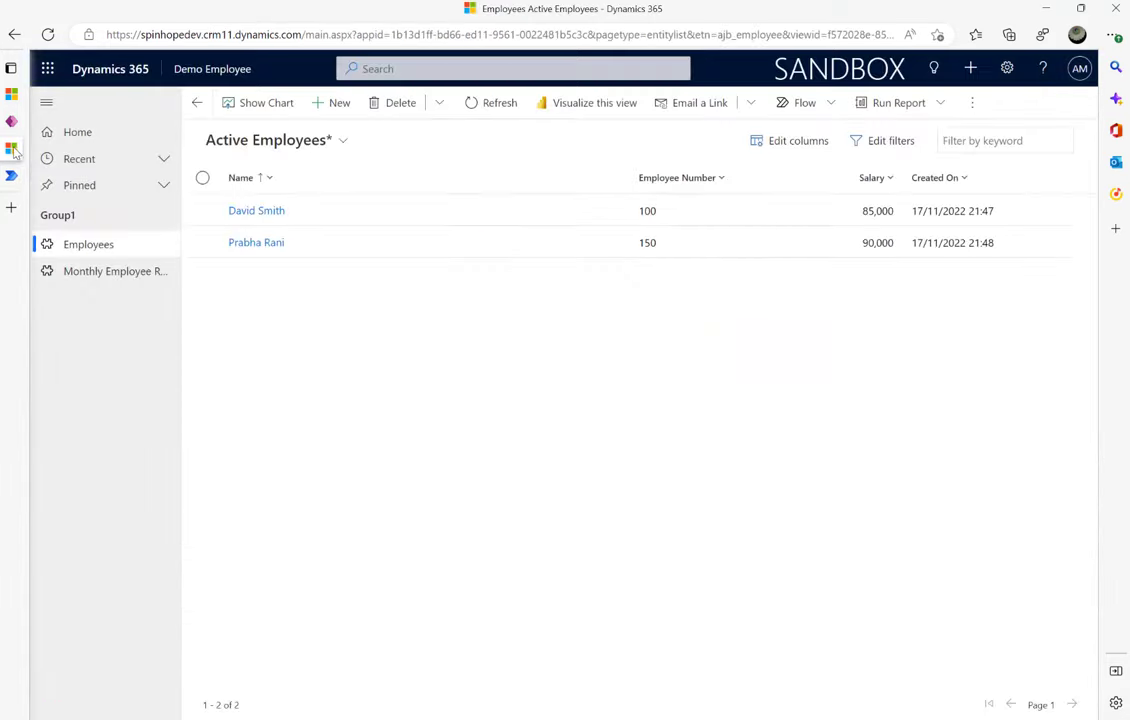
pyautogui.click(105, 272)
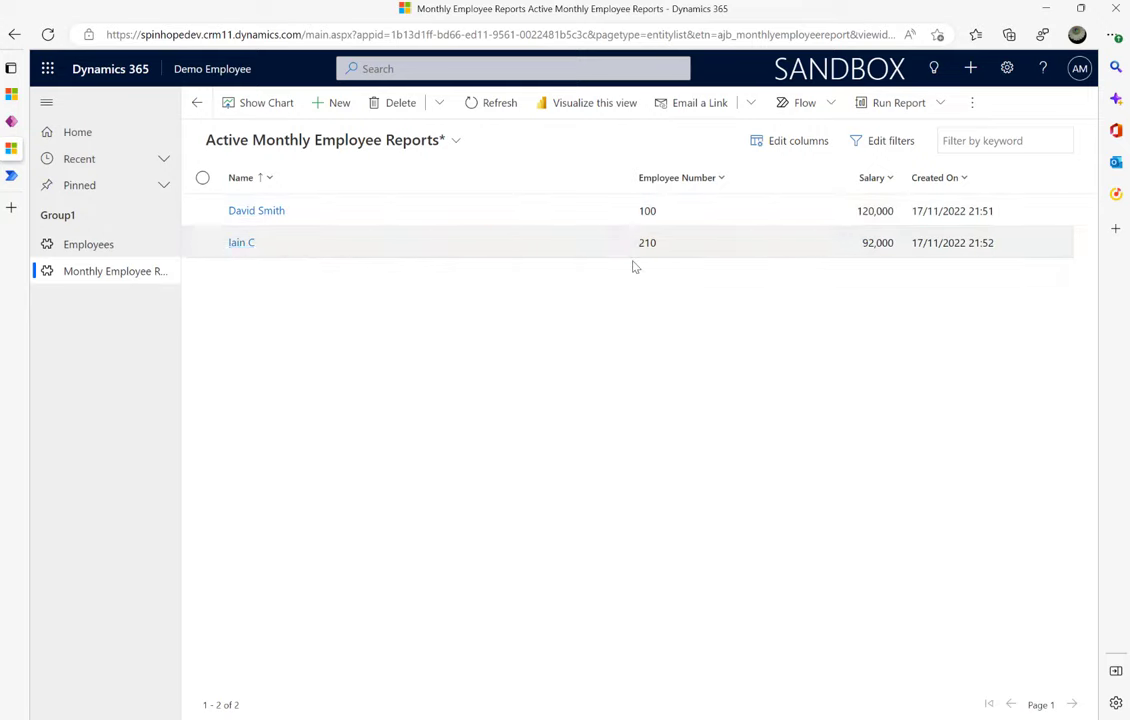
pyautogui.click(88, 246)
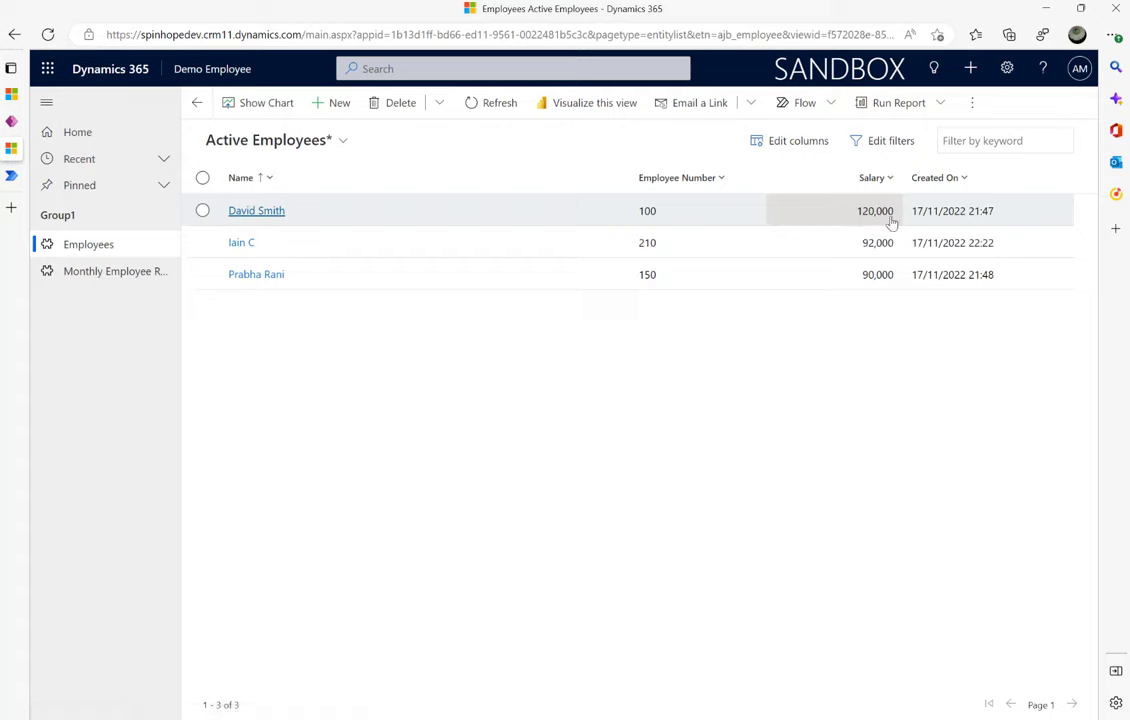
# - Return to Power Automate, reopen the flow for editing and delete its Manually trigger a flow trigger
pyautogui.click(11, 177)
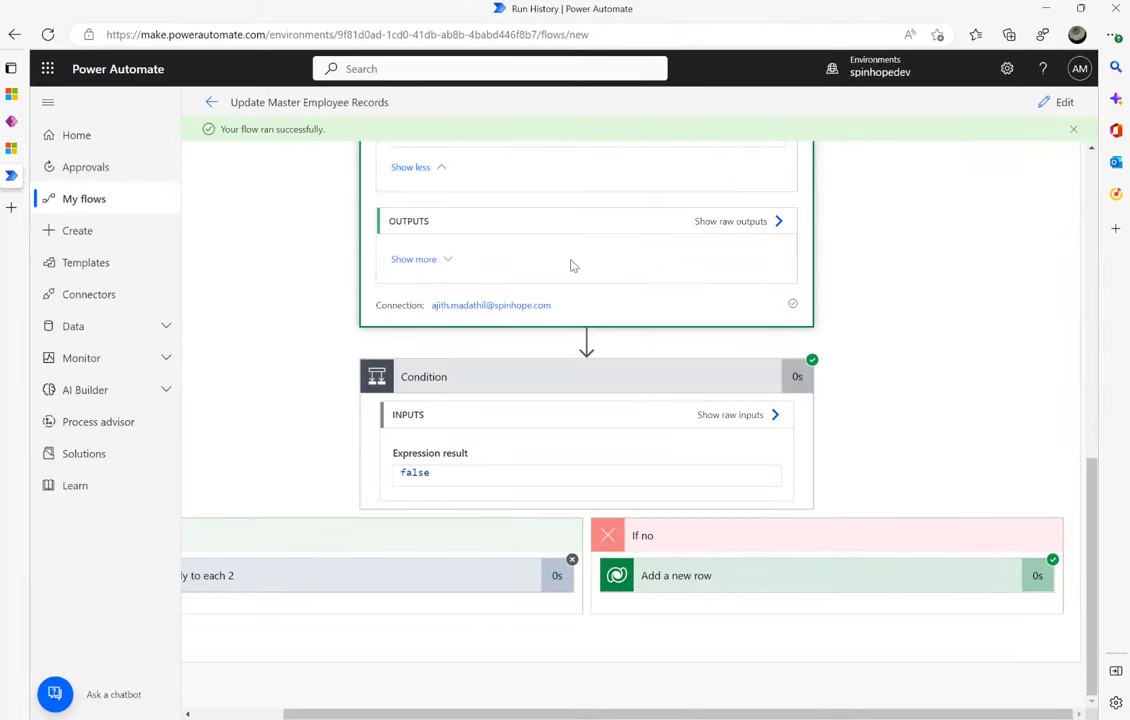
pyautogui.click(1058, 102)
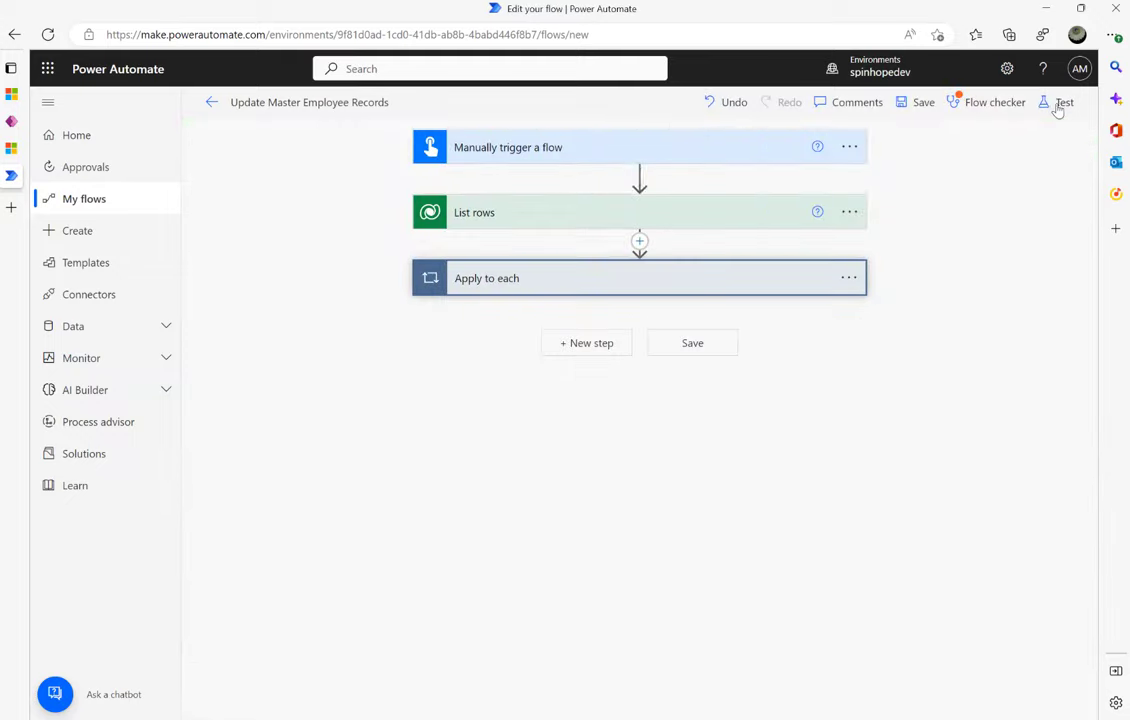
pyautogui.click(541, 289)
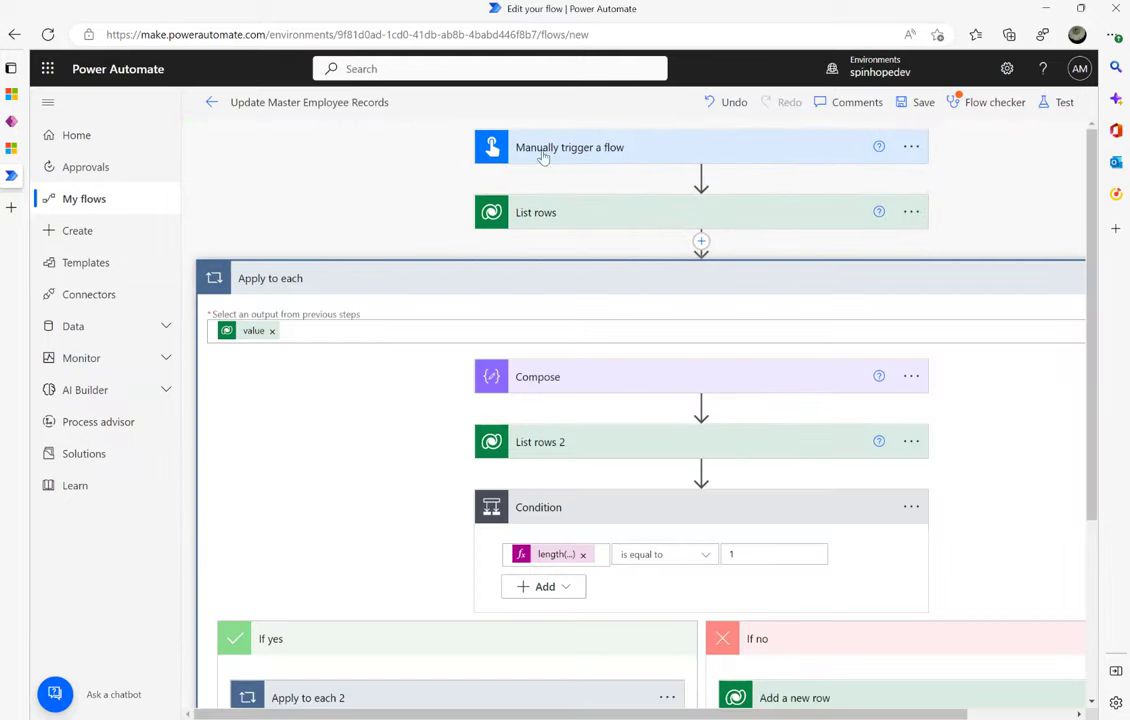
pyautogui.click(905, 148)
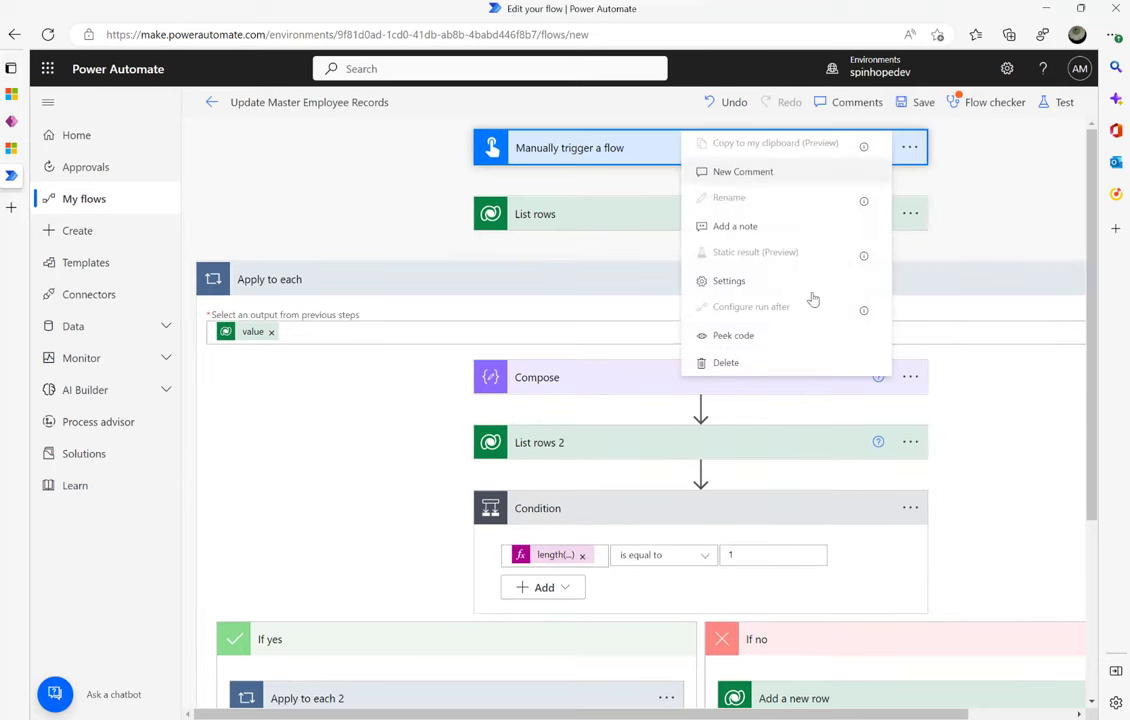
pyautogui.click(730, 361)
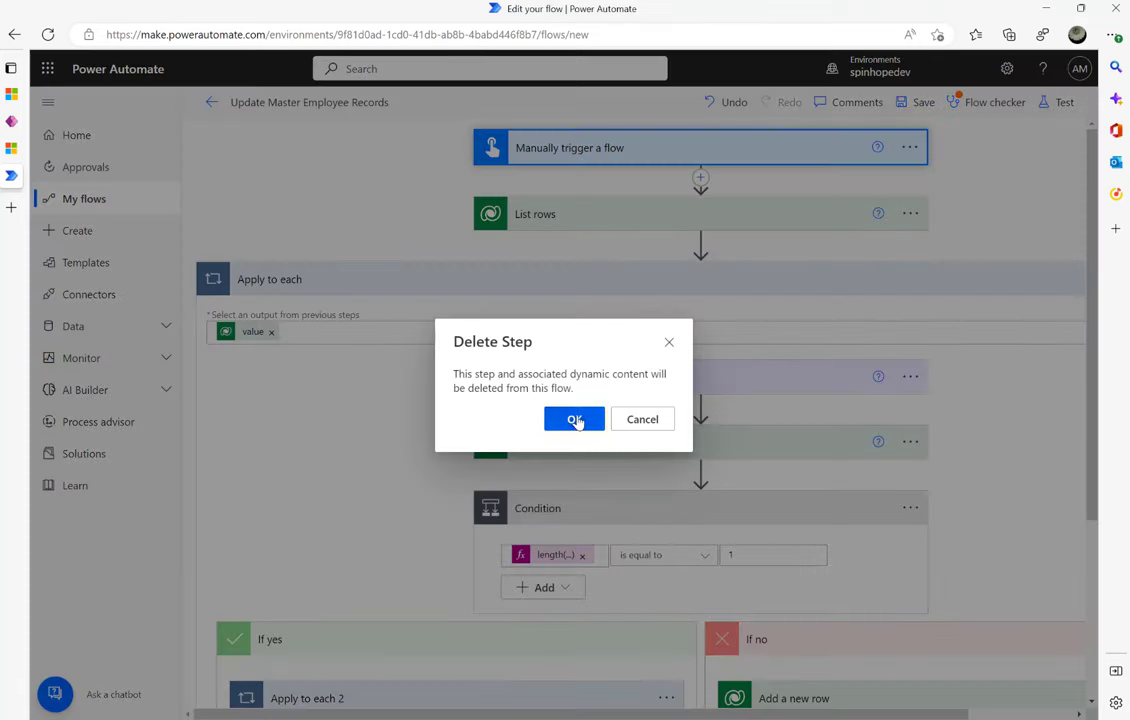
pyautogui.click(575, 420)
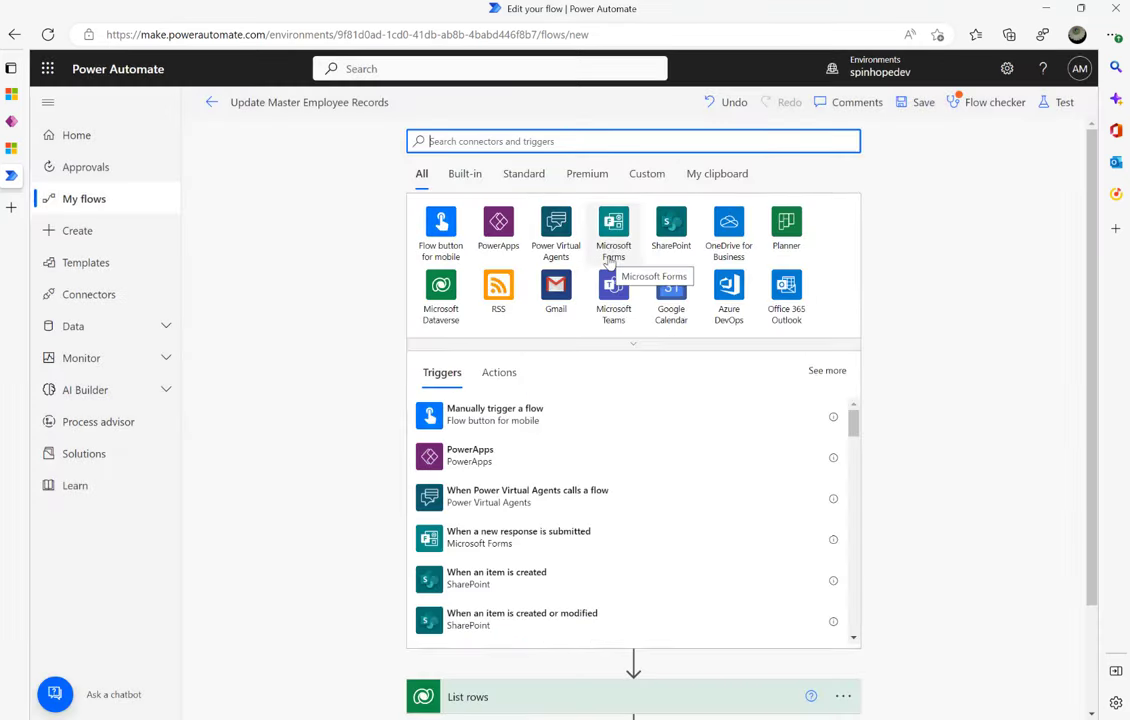
# - Add the Microsoft Dataverse trigger When a row is added, modified or deleted with the change type Added
pyautogui.click(438, 296)
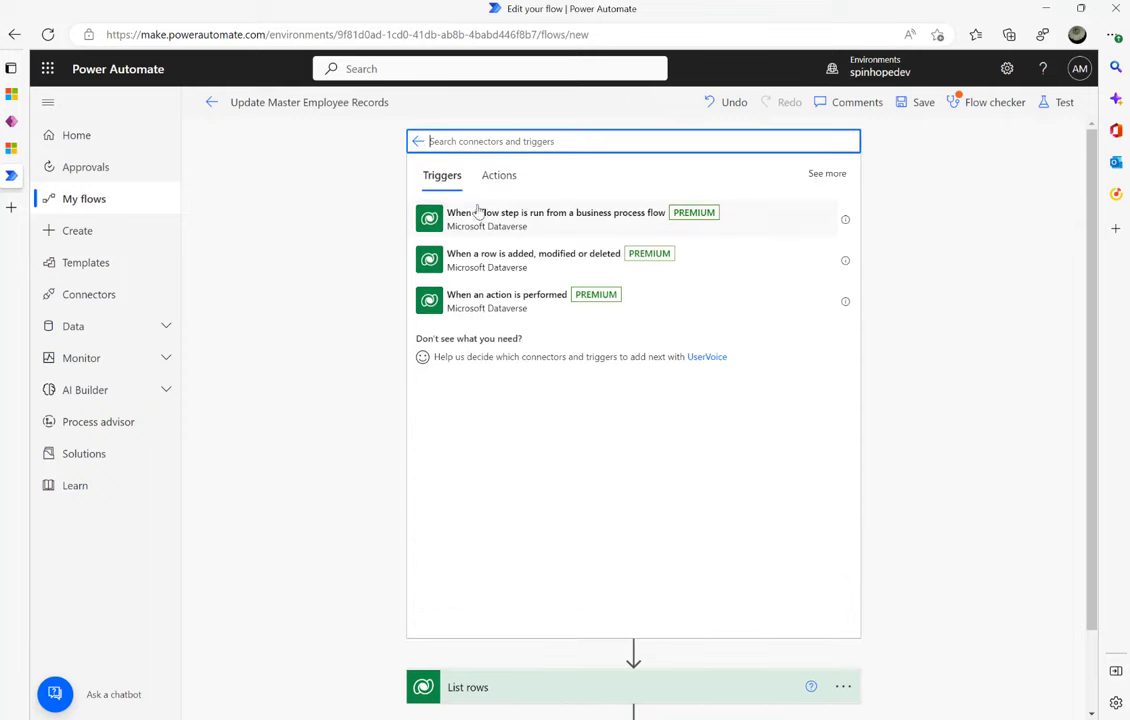
pyautogui.click(486, 258)
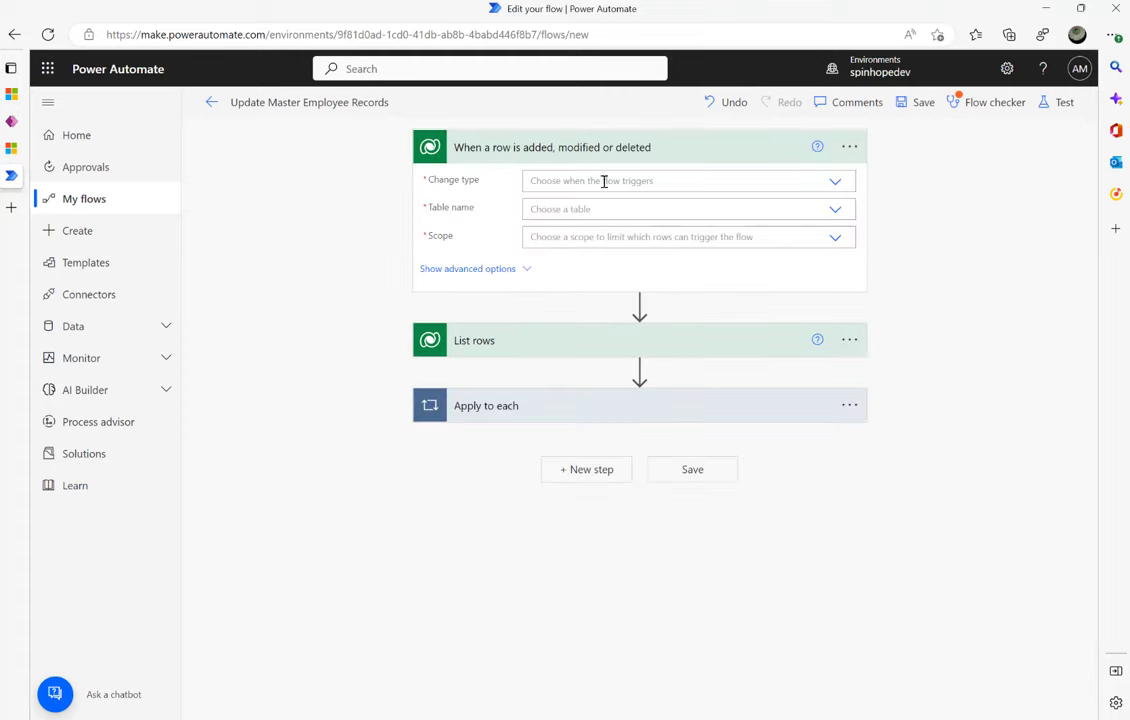
pyautogui.click(834, 180)
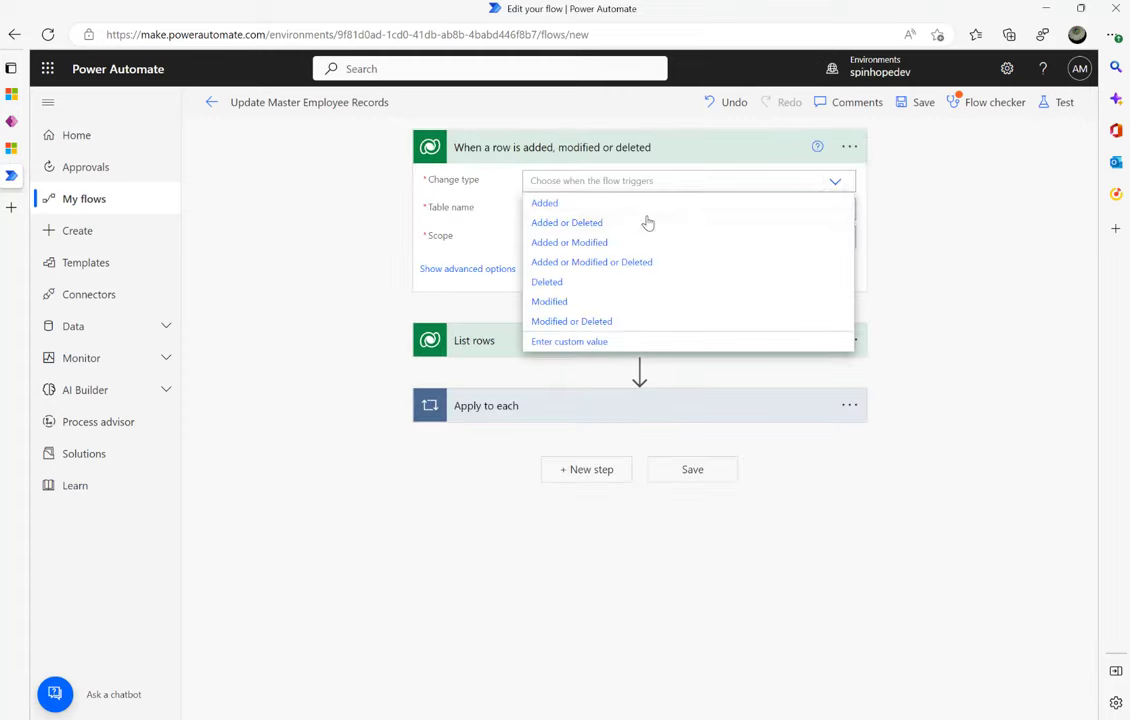
pyautogui.click(566, 205)
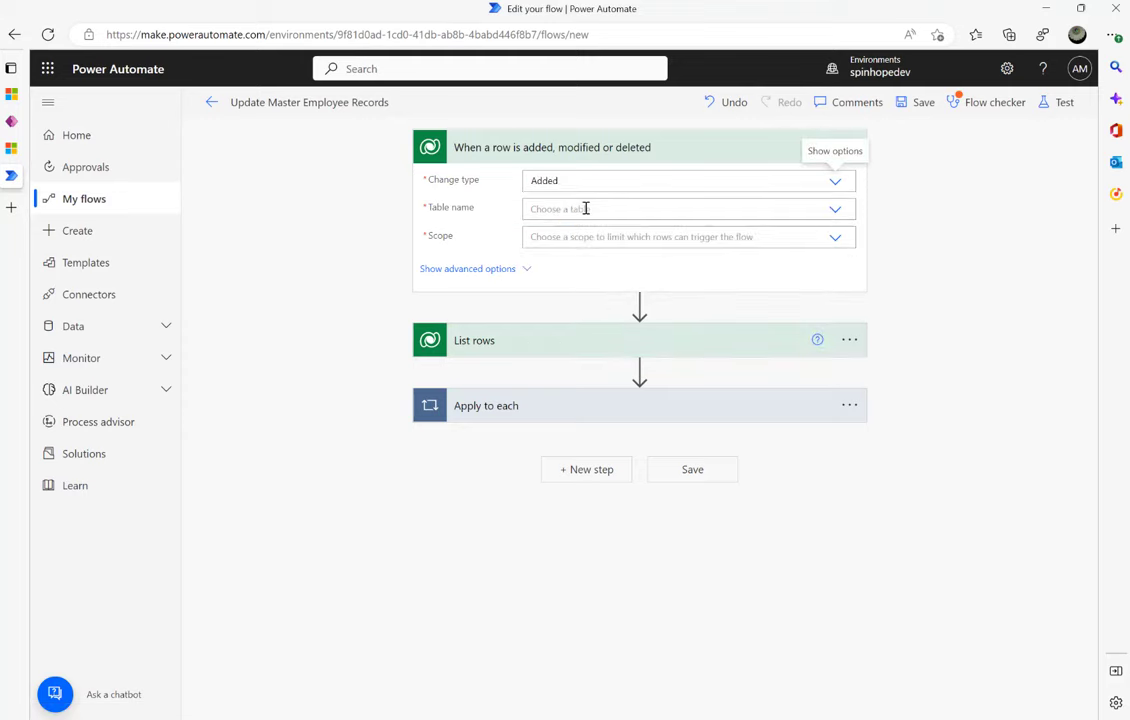
# - Set the trigger's table to Monthly Employee Reports and its scope to Organization, and show its advanced options
pyautogui.click(585, 208)
pyautogui.write('Month')
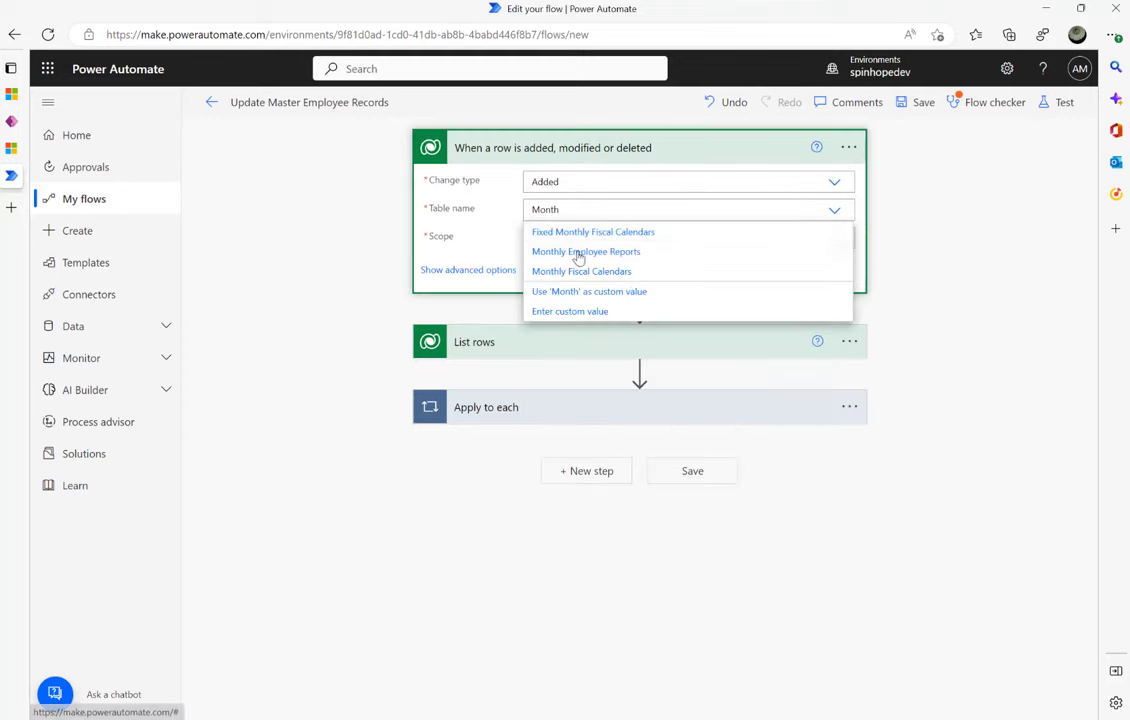
pyautogui.click(581, 253)
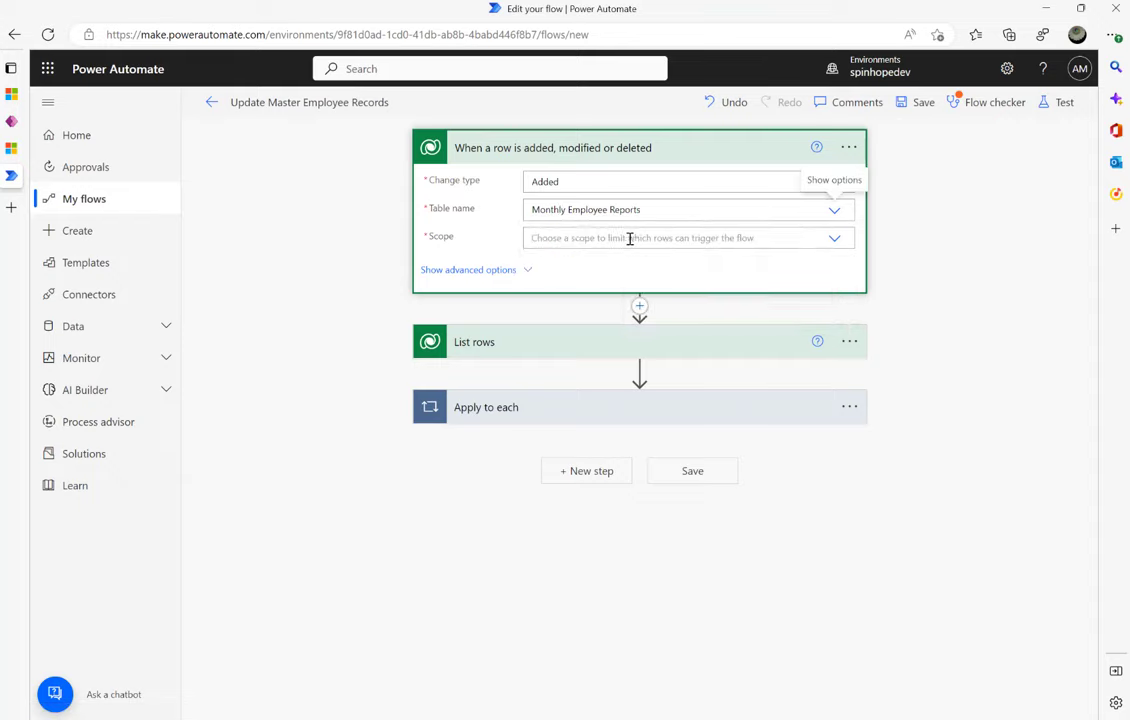
pyautogui.click(835, 238)
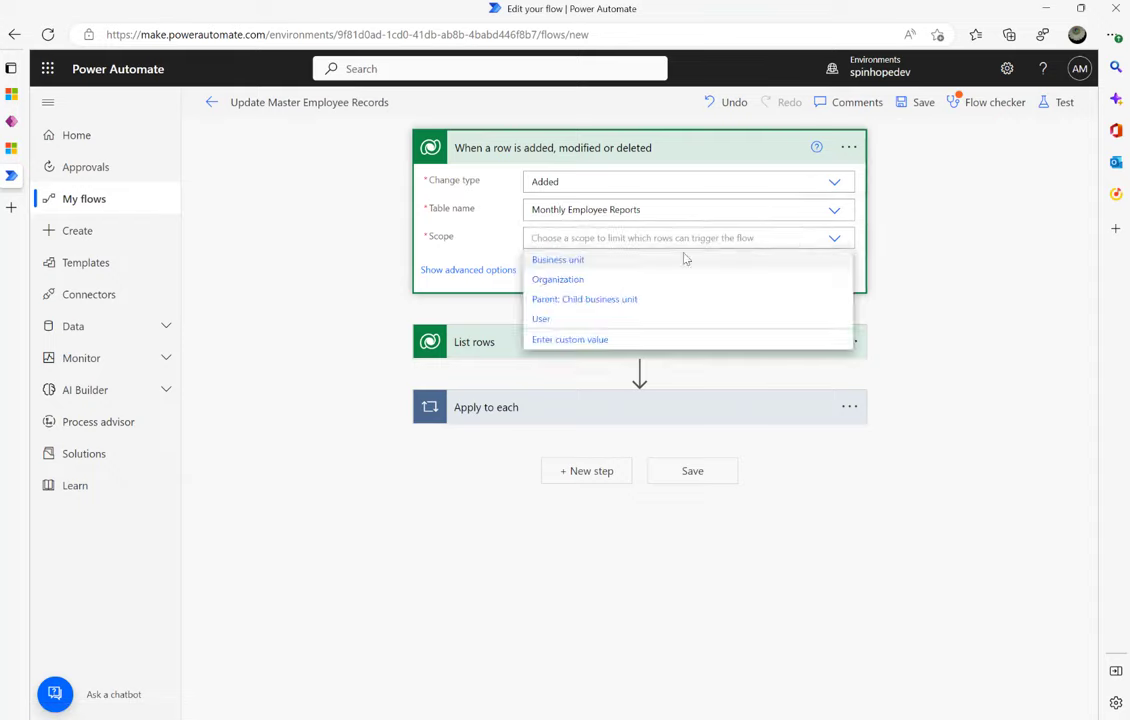
pyautogui.click(583, 281)
pyautogui.click(511, 270)
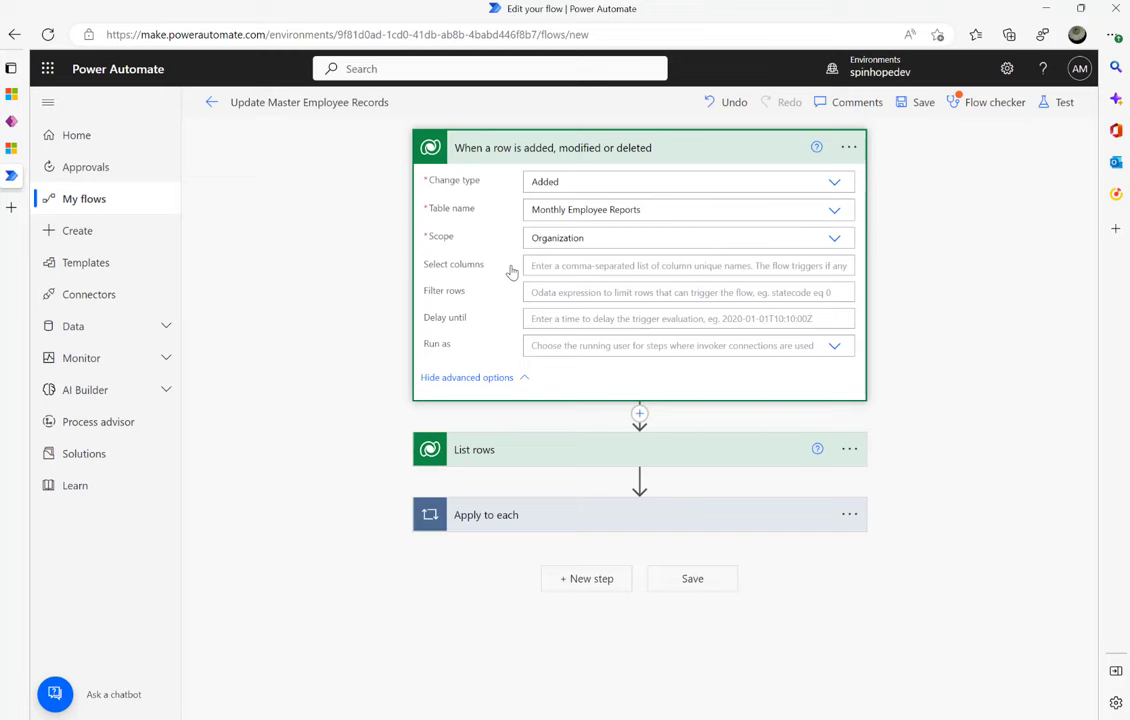
# - Review the List rows action and the List rows 2 filter inside Apply to each against the new trigger
pyautogui.click(603, 449)
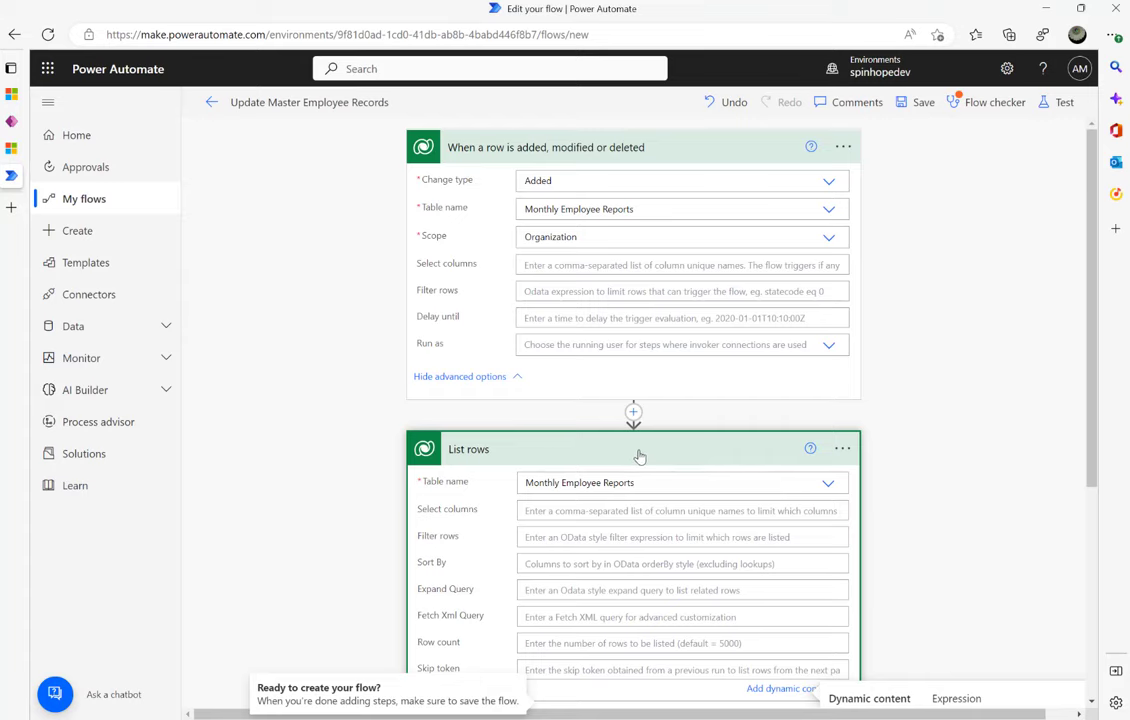
pyautogui.click(640, 456)
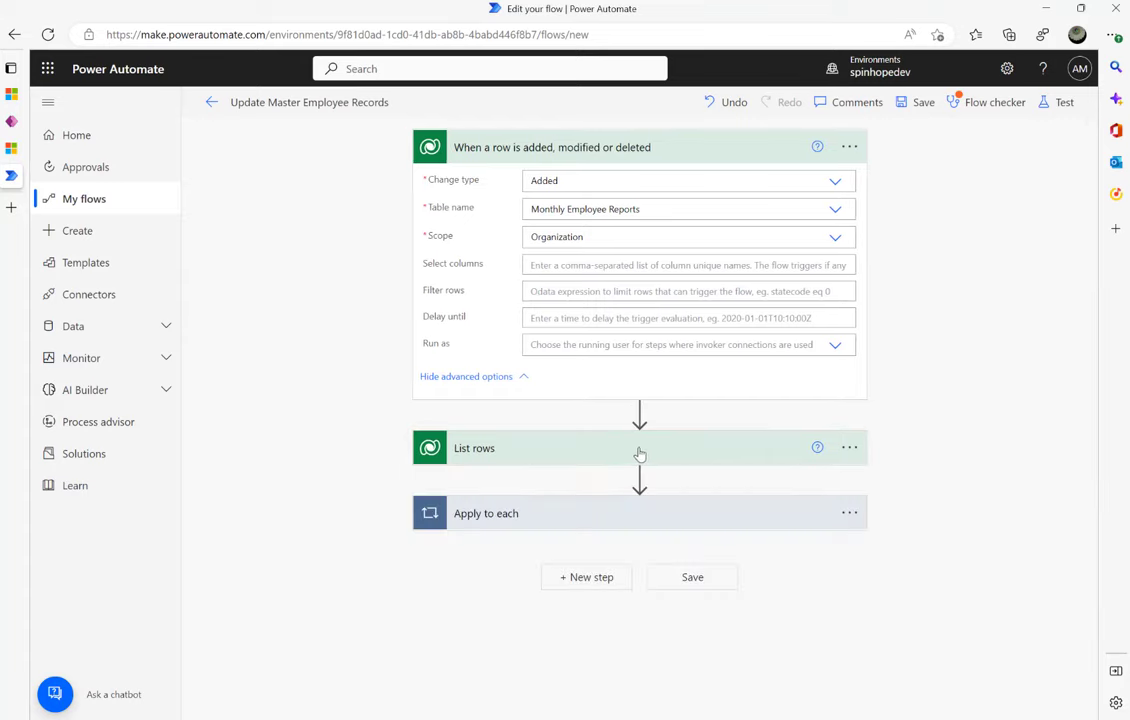
pyautogui.click(575, 512)
pyautogui.scroll(-2, 707, 485)
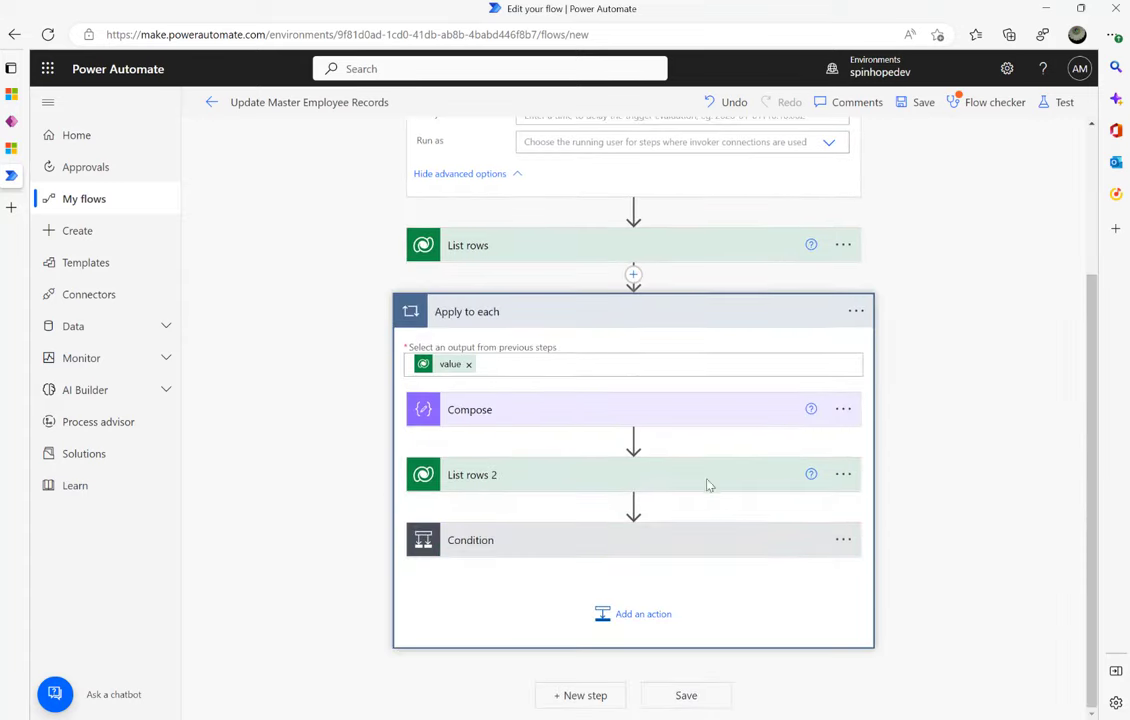
pyautogui.click(558, 476)
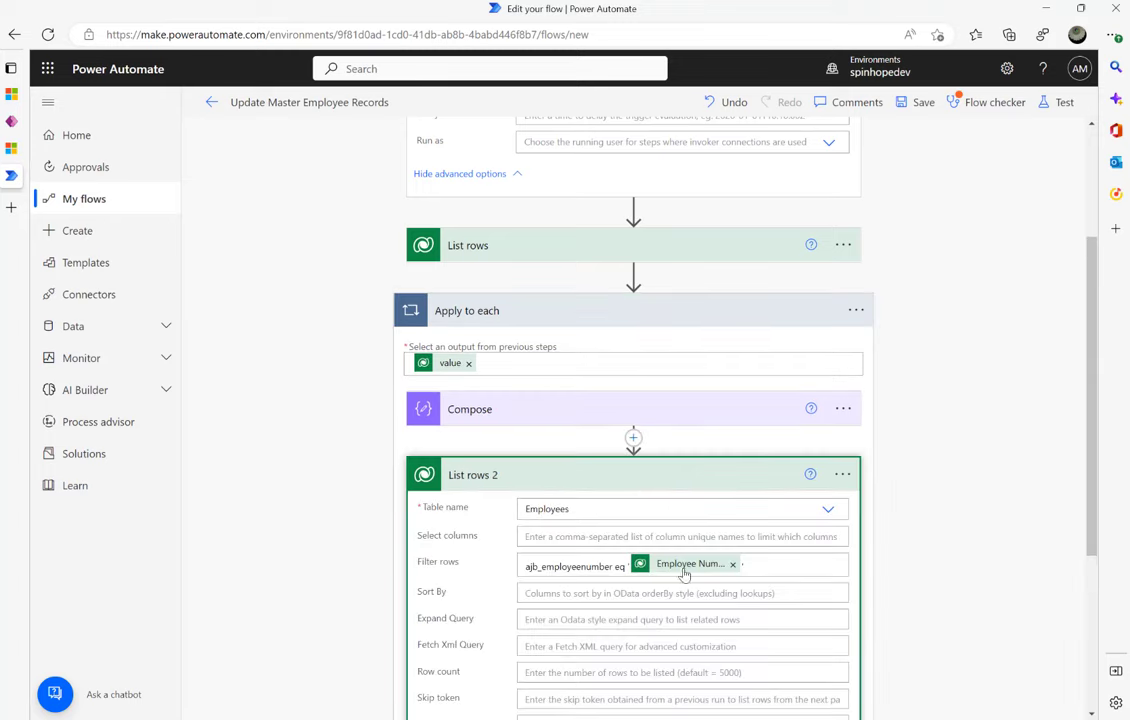
pyautogui.scroll(2, 640, 565)
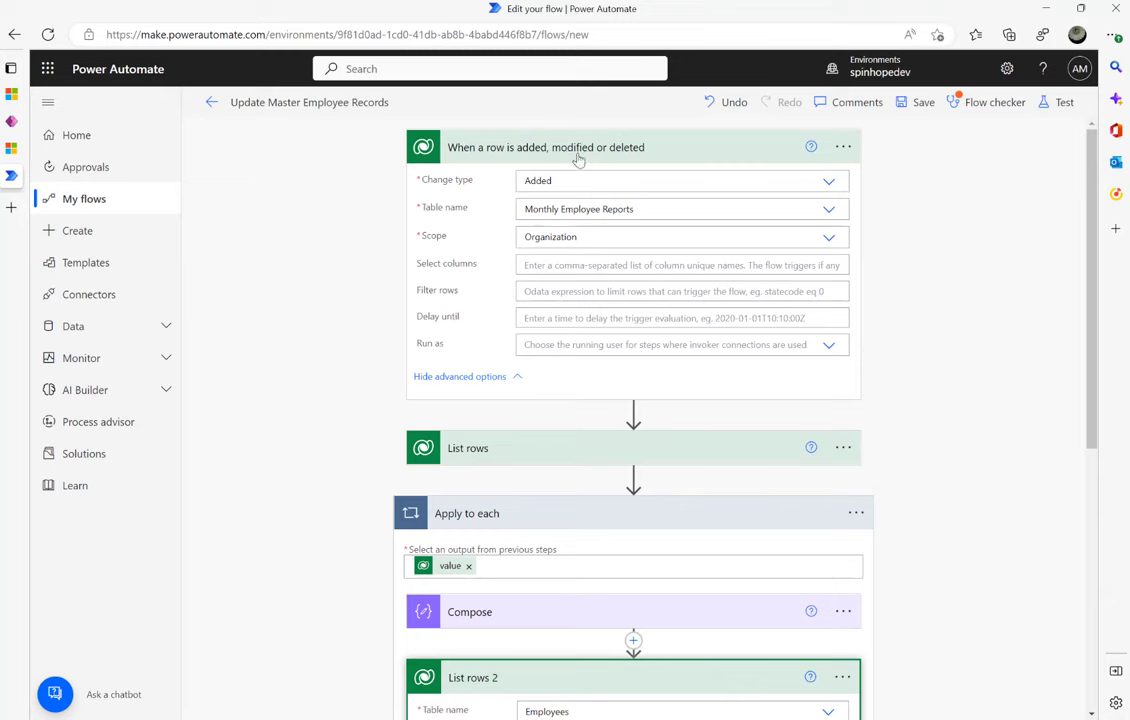
pyautogui.scroll(-4, 635, 352)
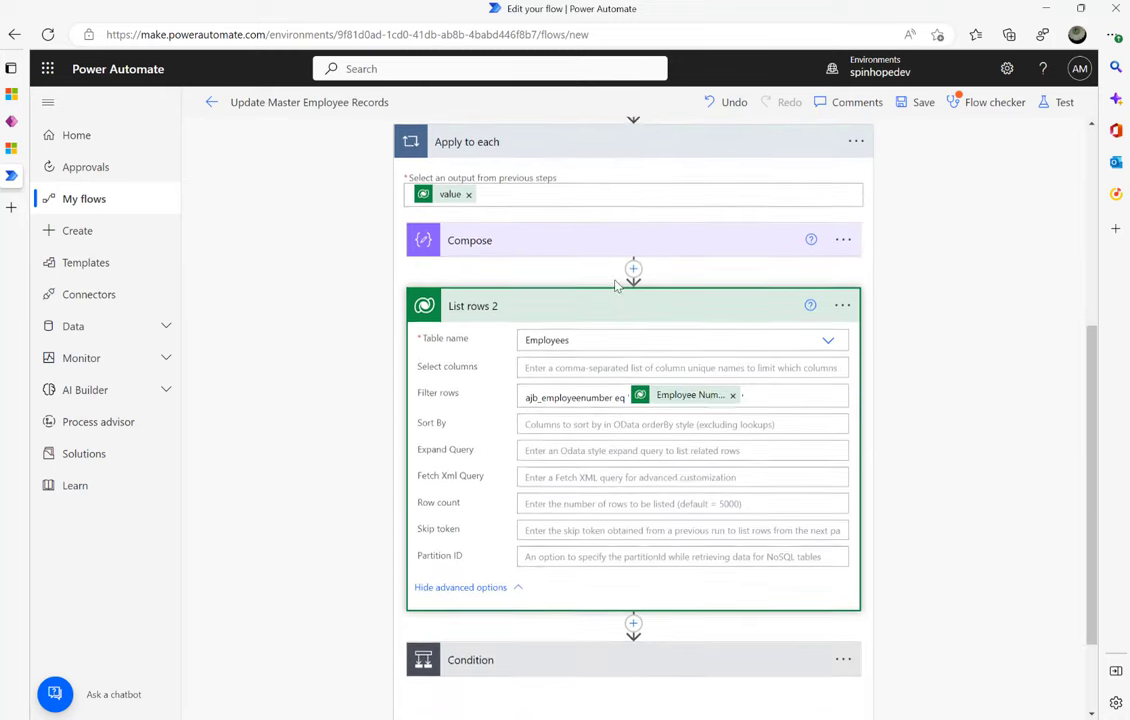
pyautogui.scroll(4, 590, 345)
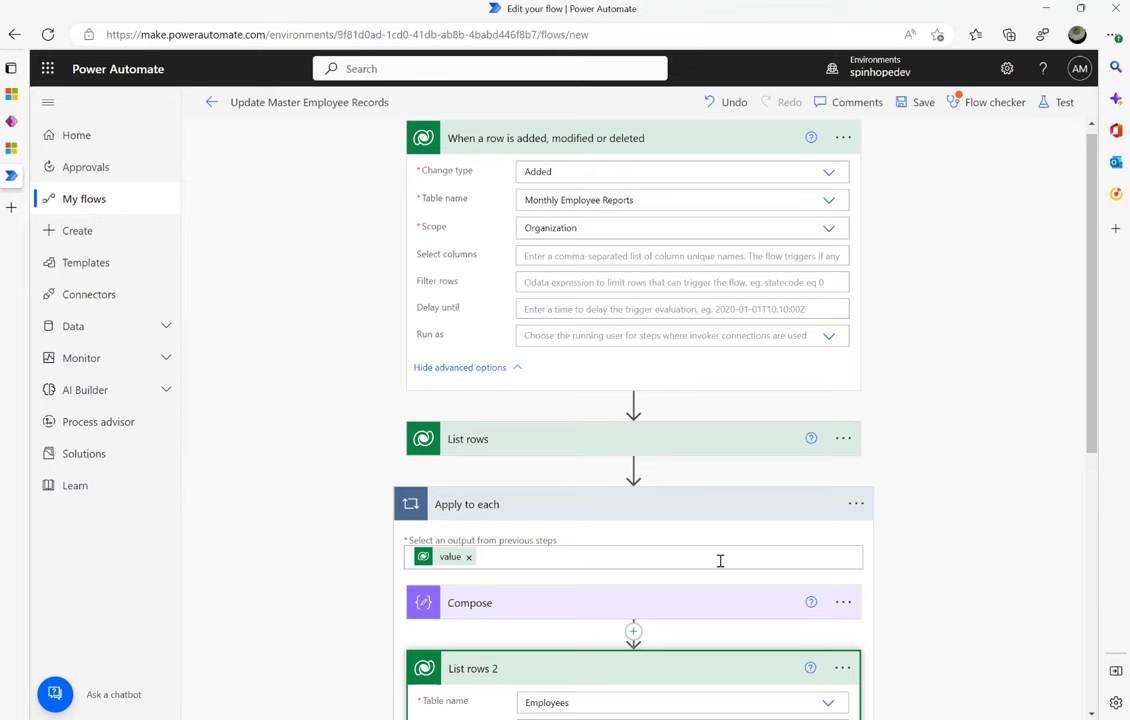
pyautogui.scroll(-4, 716, 575)
pyautogui.scroll(-1, 530, 400)
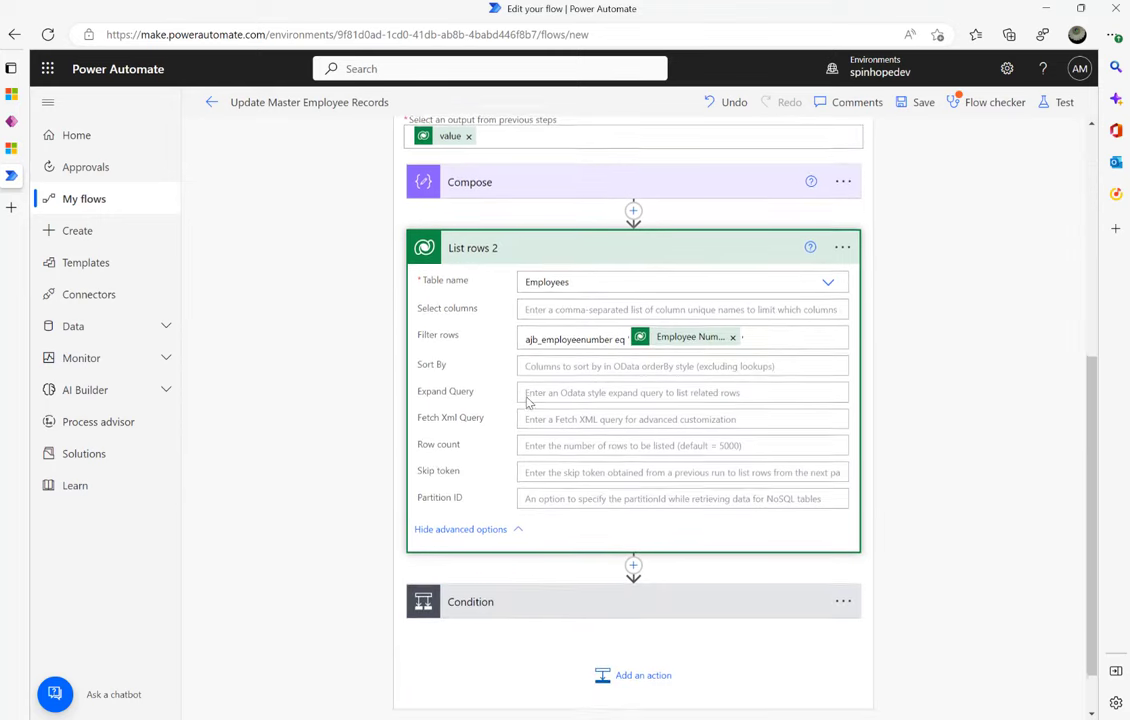
# - Check the Condition inside Apply to each, and re-examine the List rows action and the trigger settings
pyautogui.click(534, 543)
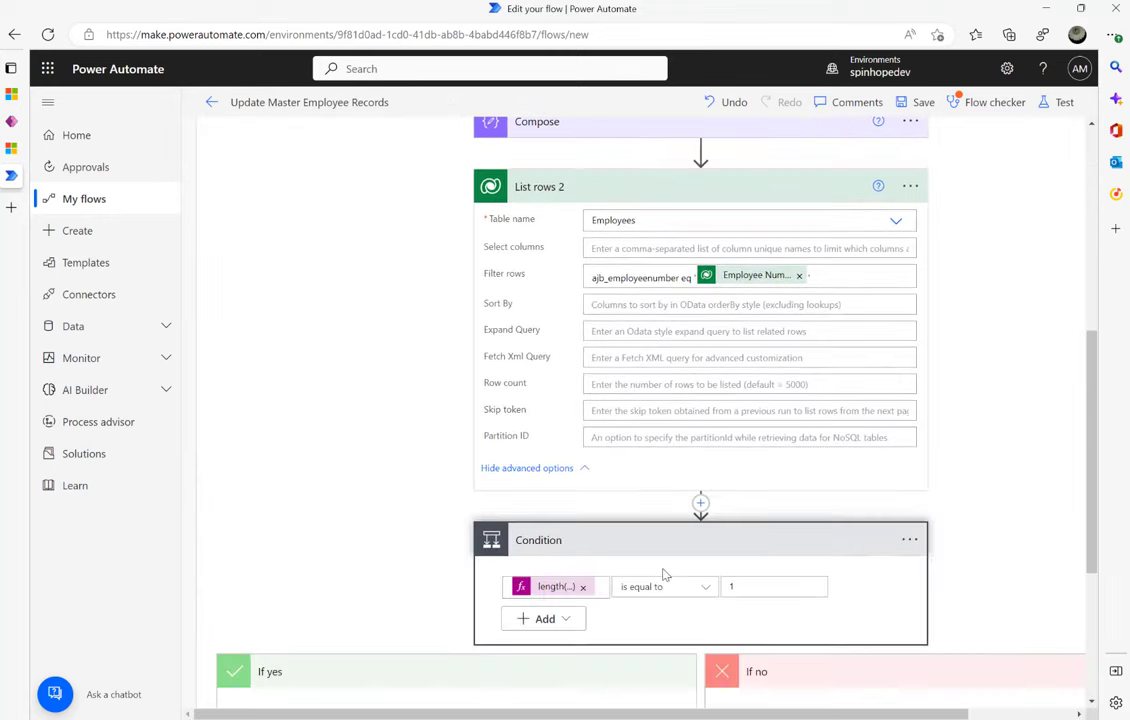
pyautogui.scroll(-3, 751, 560)
pyautogui.scroll(5, 409, 286)
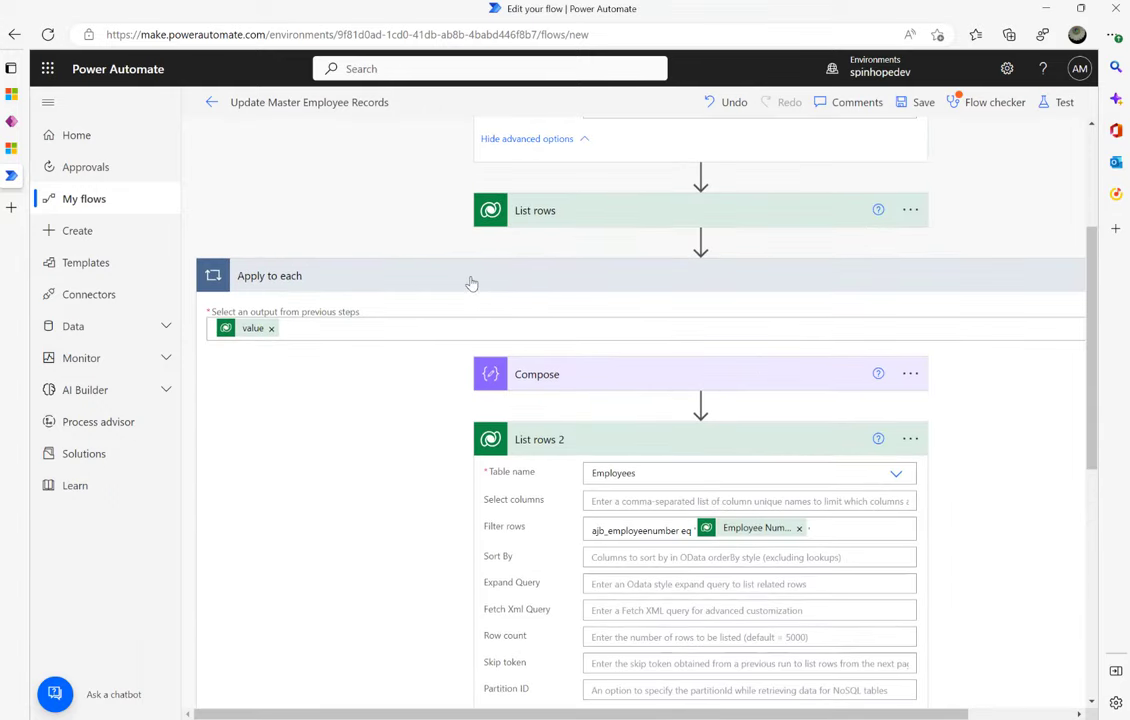
pyautogui.click(571, 212)
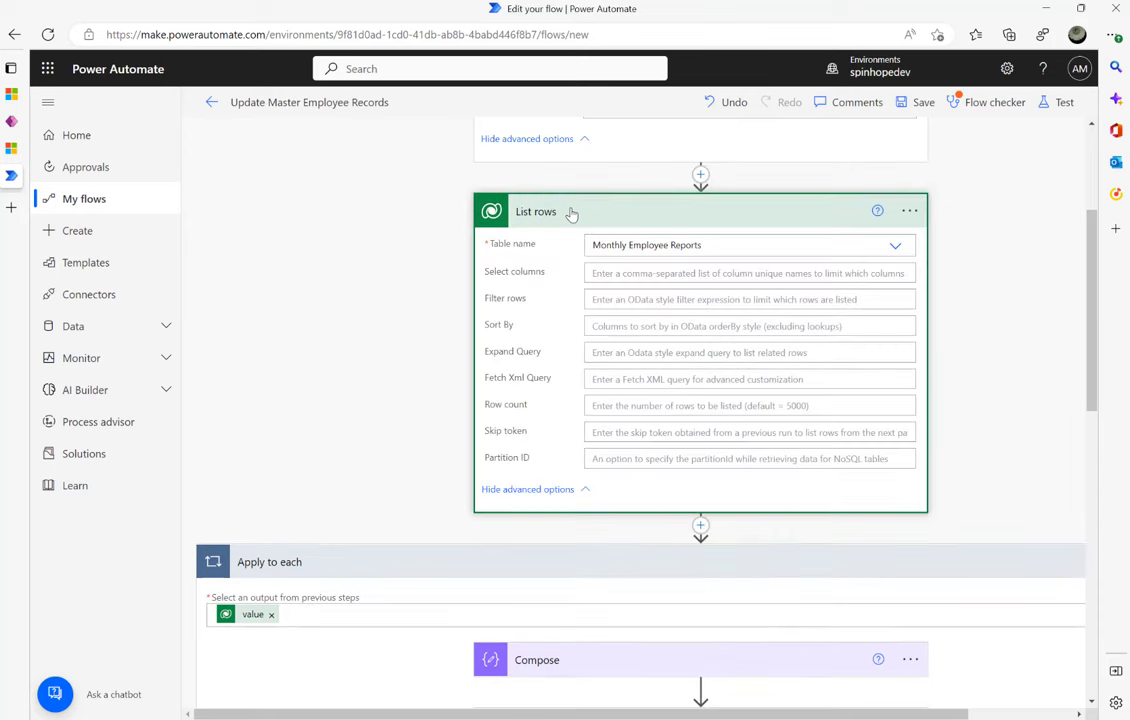
pyautogui.click(570, 212)
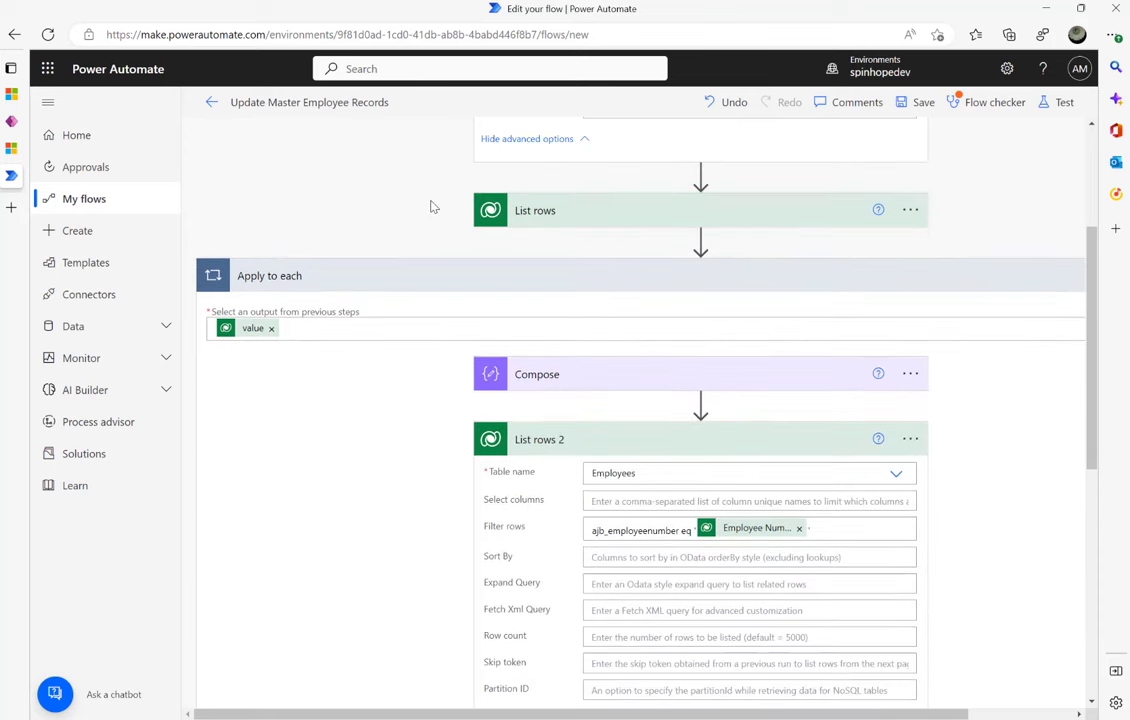
pyautogui.scroll(3, 425, 208)
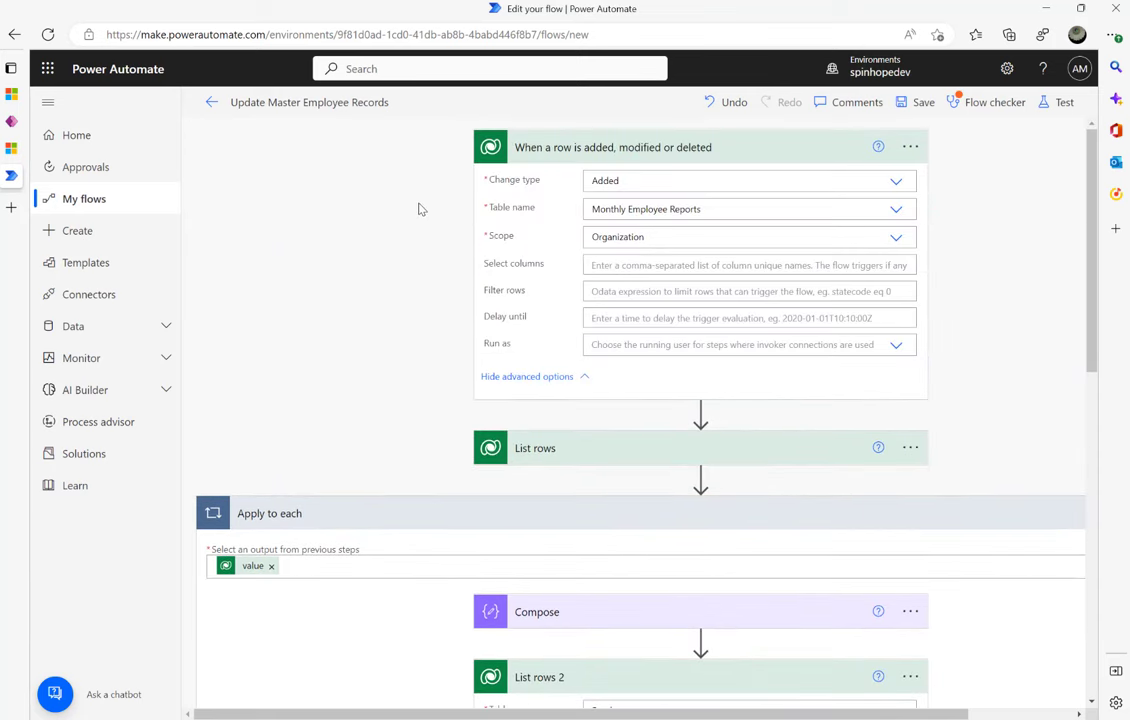